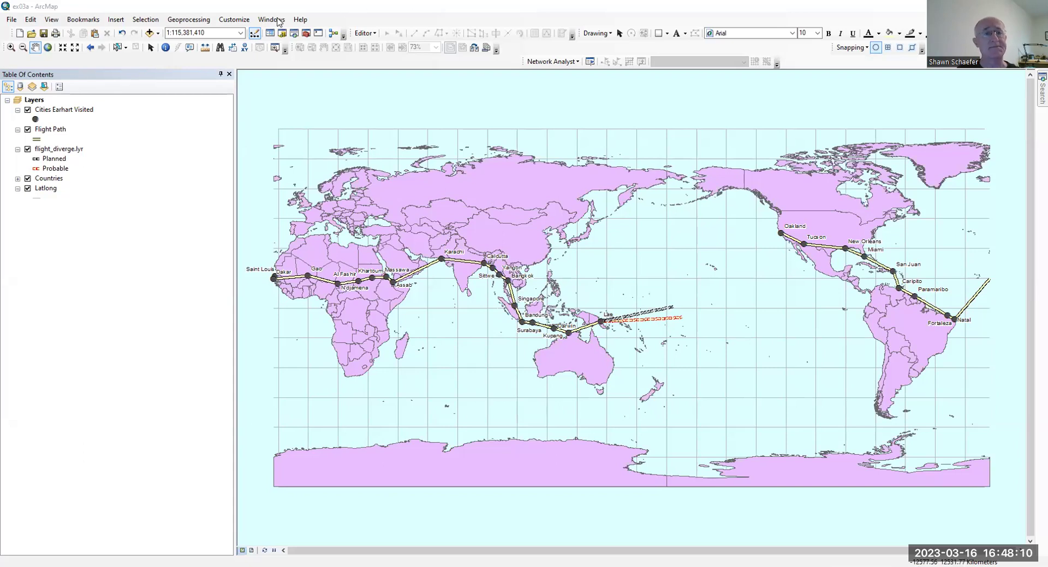
left_click(278, 20)
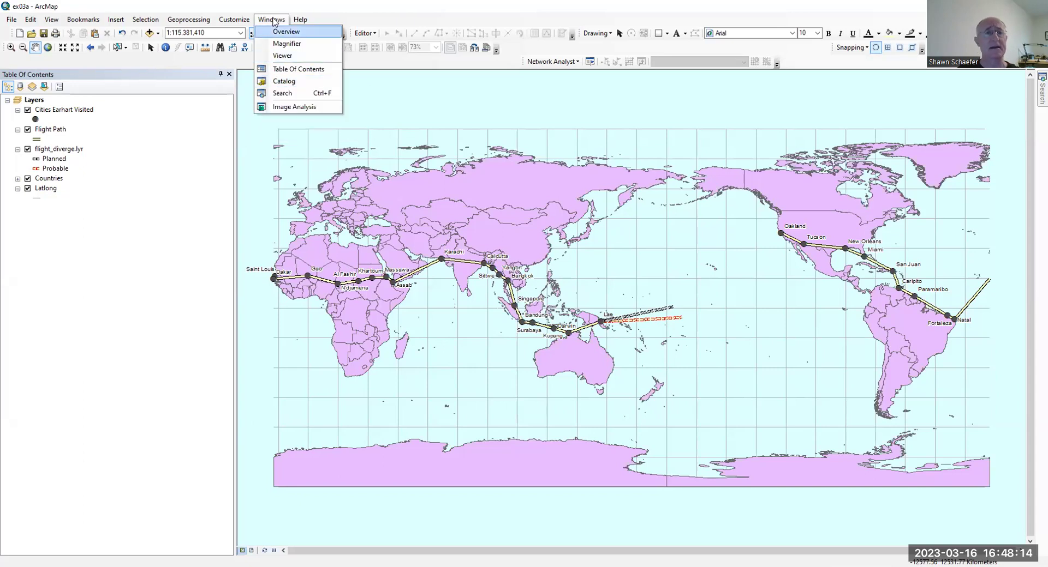
left_click(273, 81)
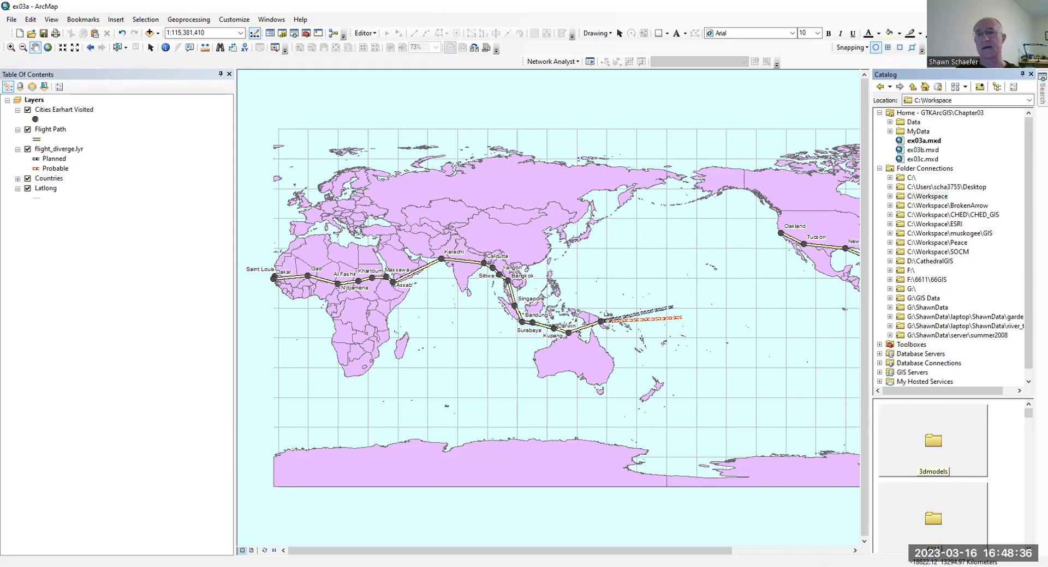
left_click(1030, 75)
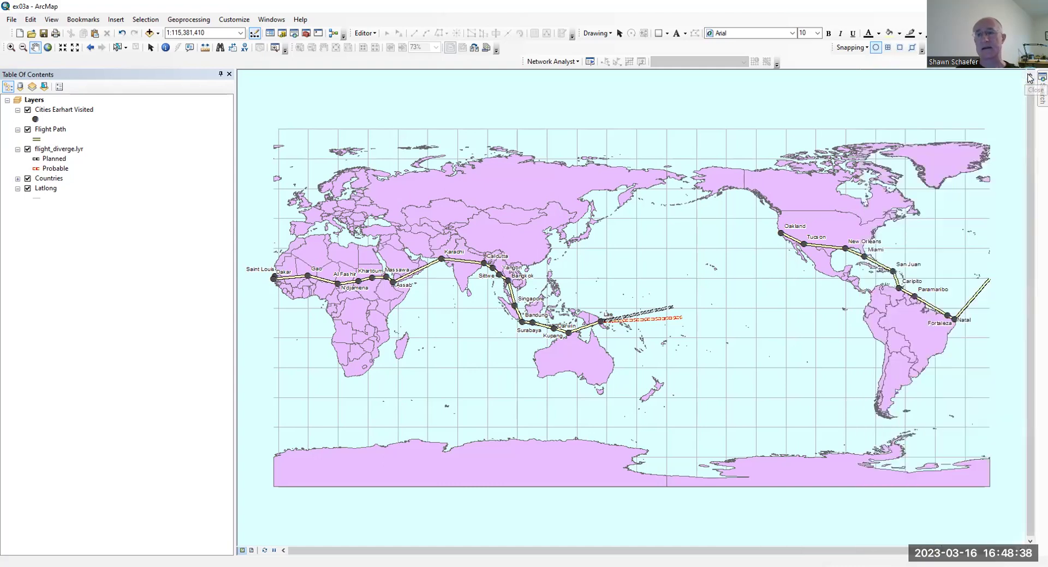
Open the Catalog window and set it to auto-hide
left_click(268, 20)
left_click(275, 84)
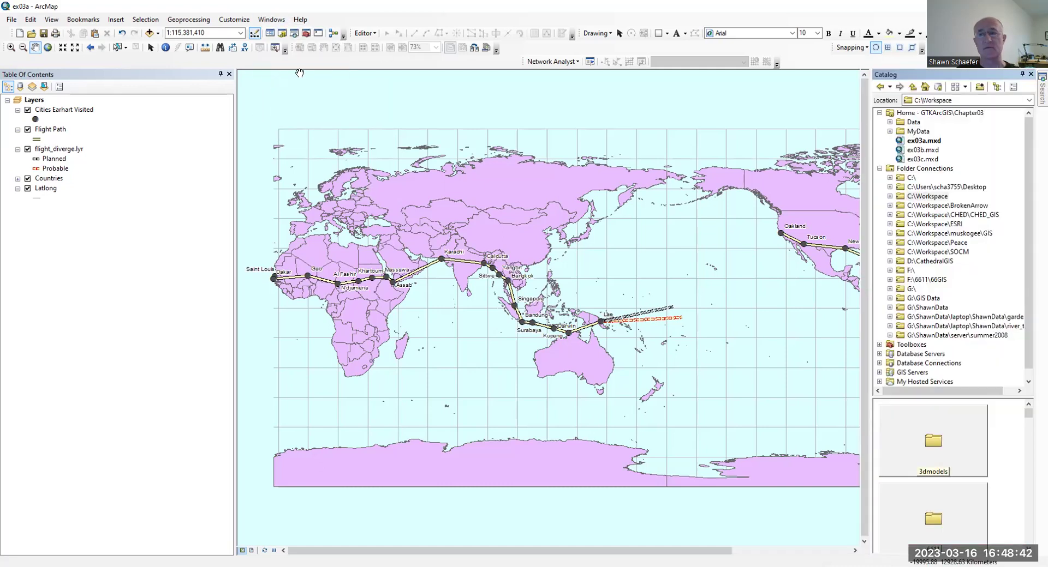
left_click(1021, 74)
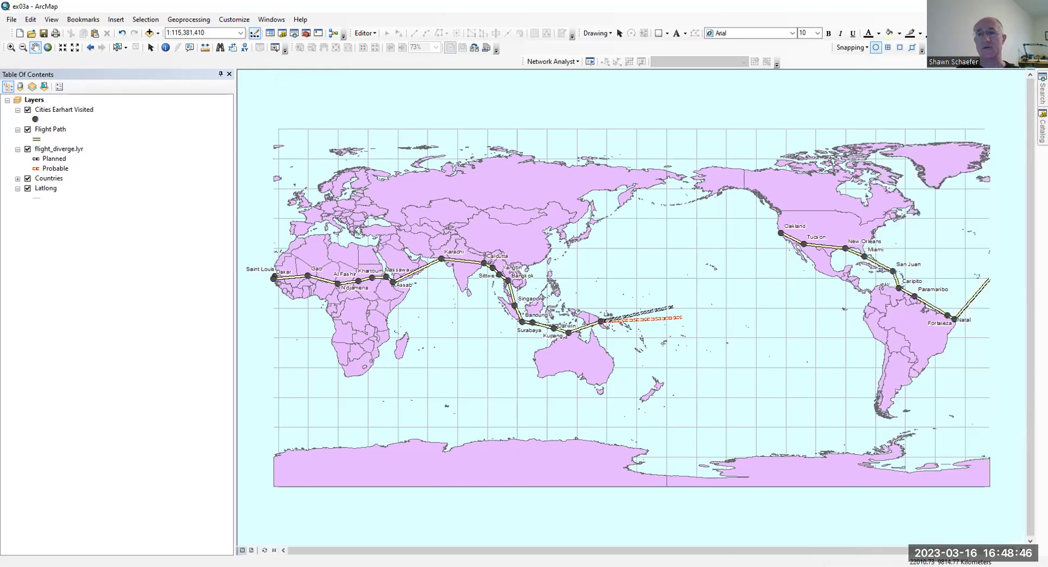
Browse the Catalog to C:\Workspace\GTKArcGIS\Chapter04, collapse its Bathymetry folder and show the contents of its Data folder
left_click(1042, 126)
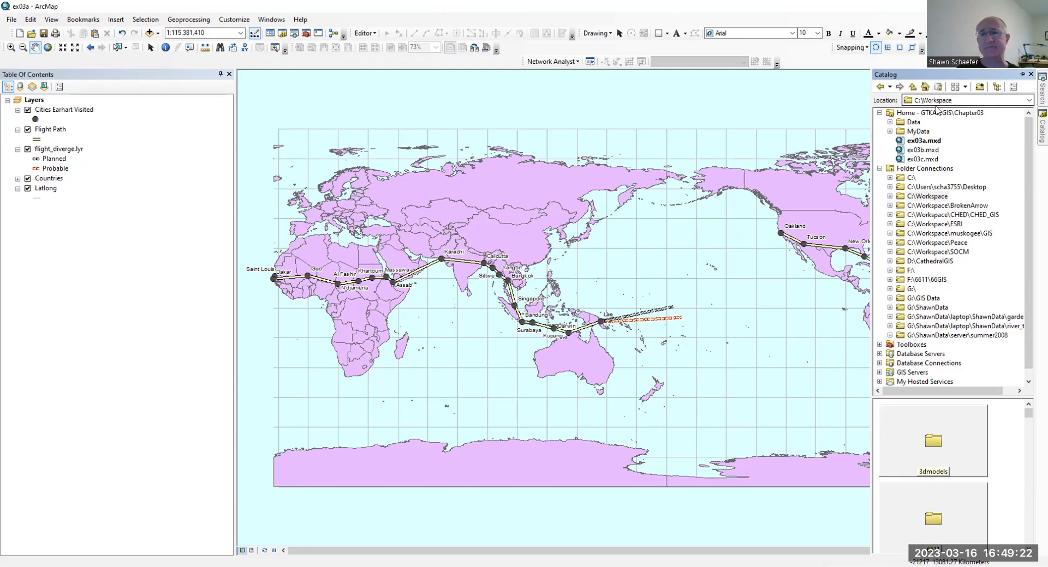
scroll(920, 135, "down", 1)
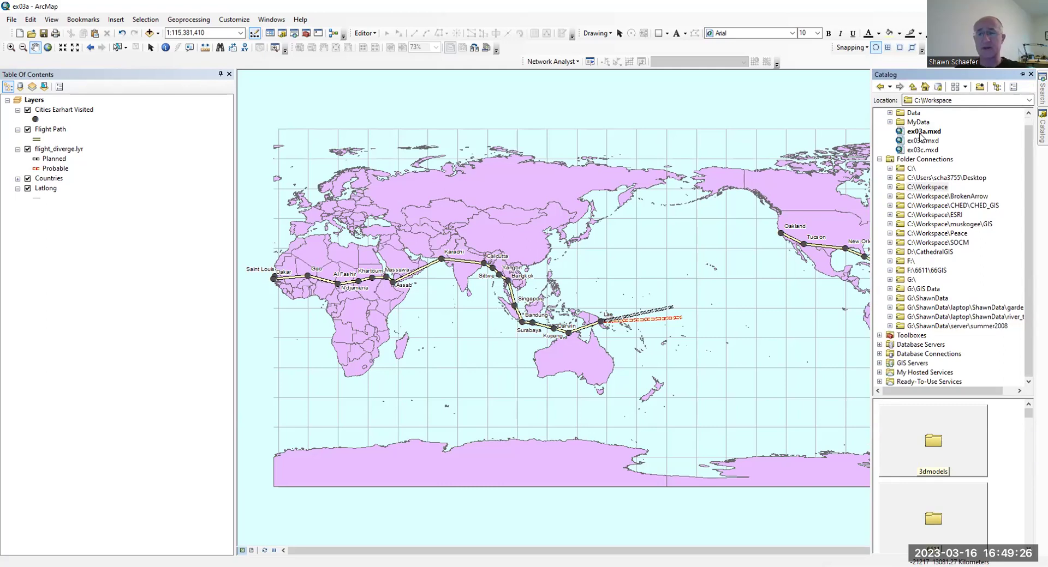
left_click(890, 187)
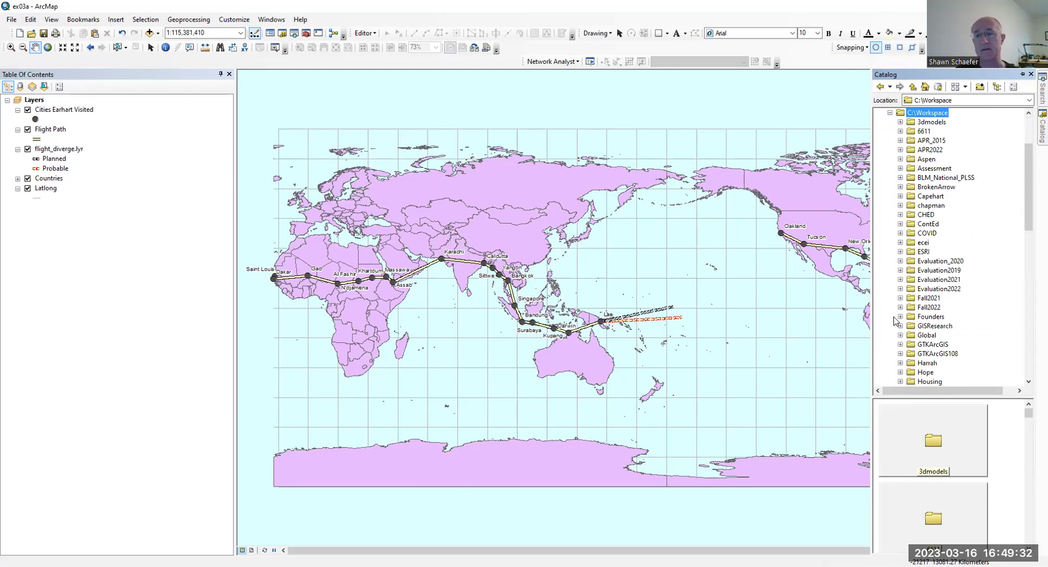
left_click(900, 345)
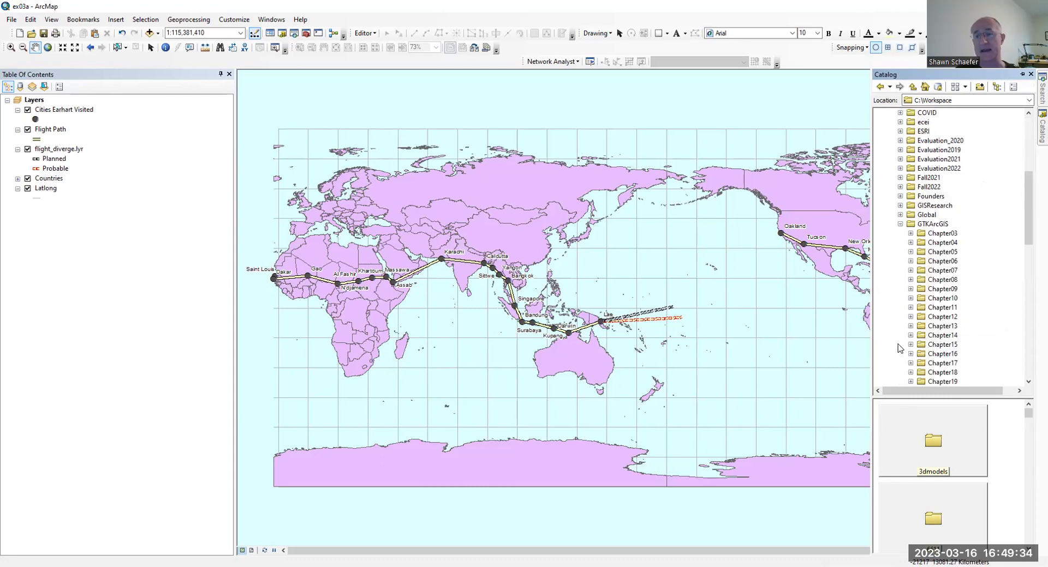
left_click(910, 242)
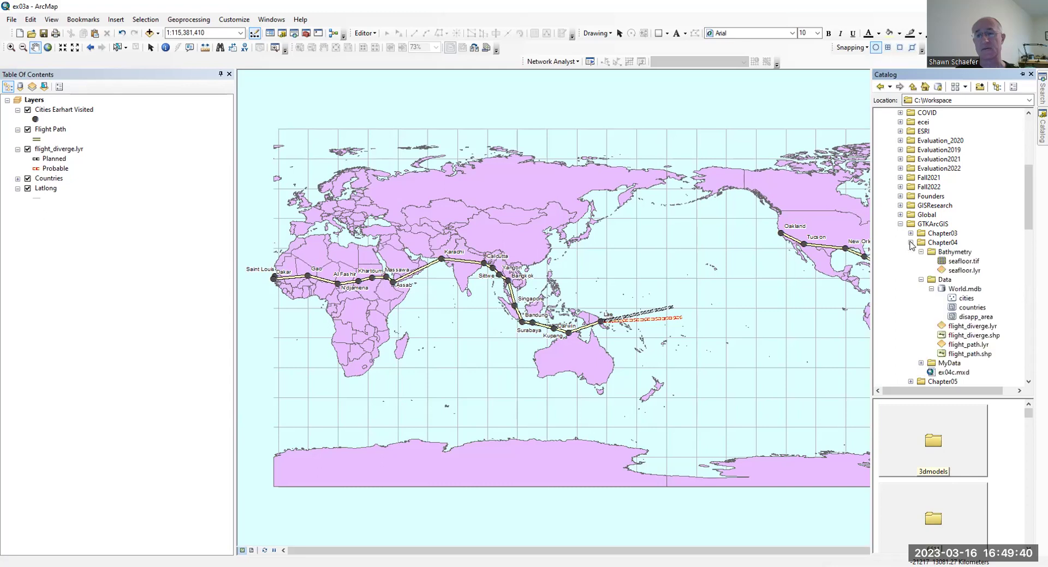
left_click(920, 252)
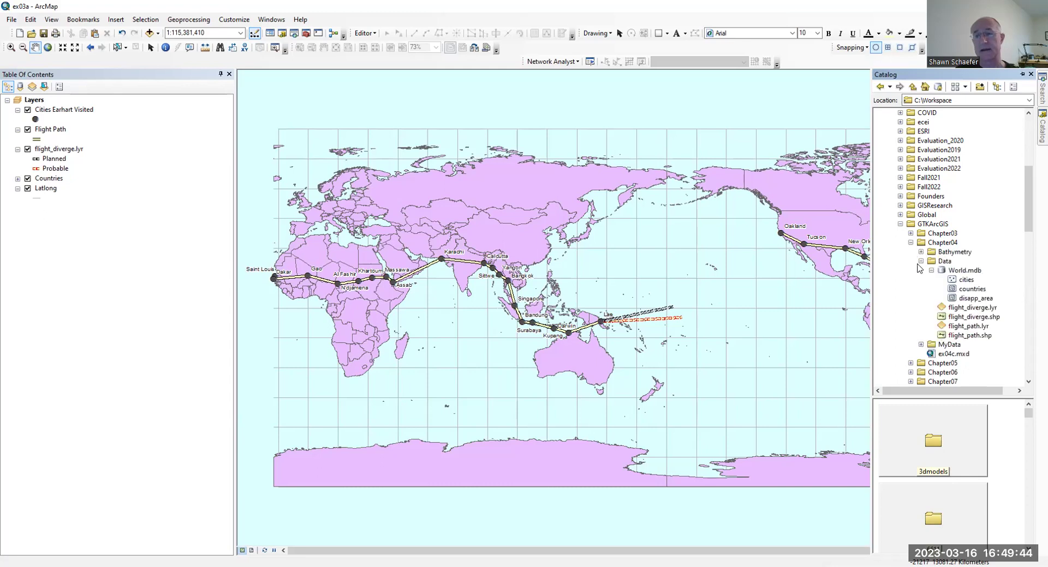
left_click(920, 261)
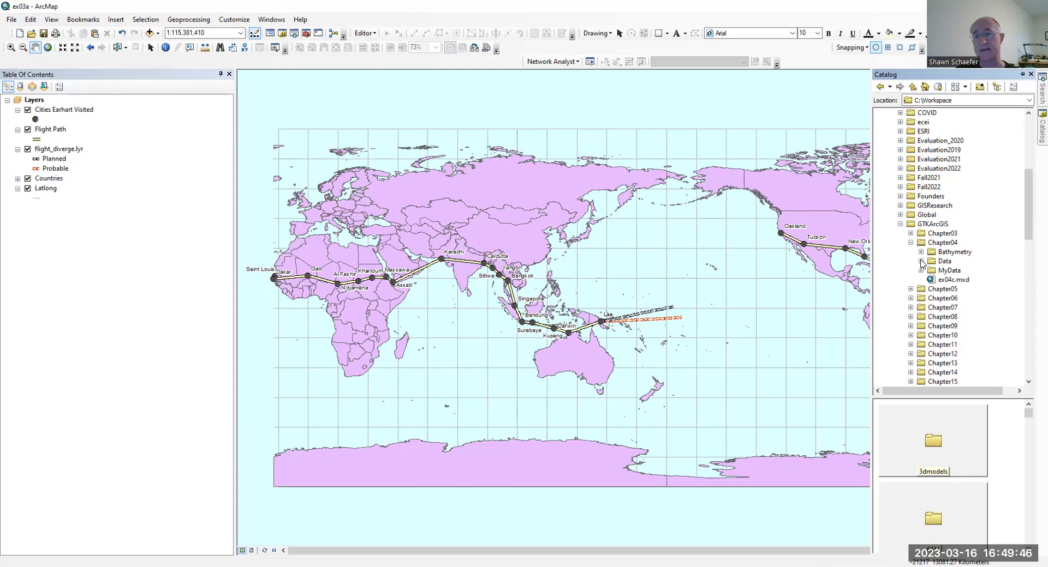
left_click(921, 261)
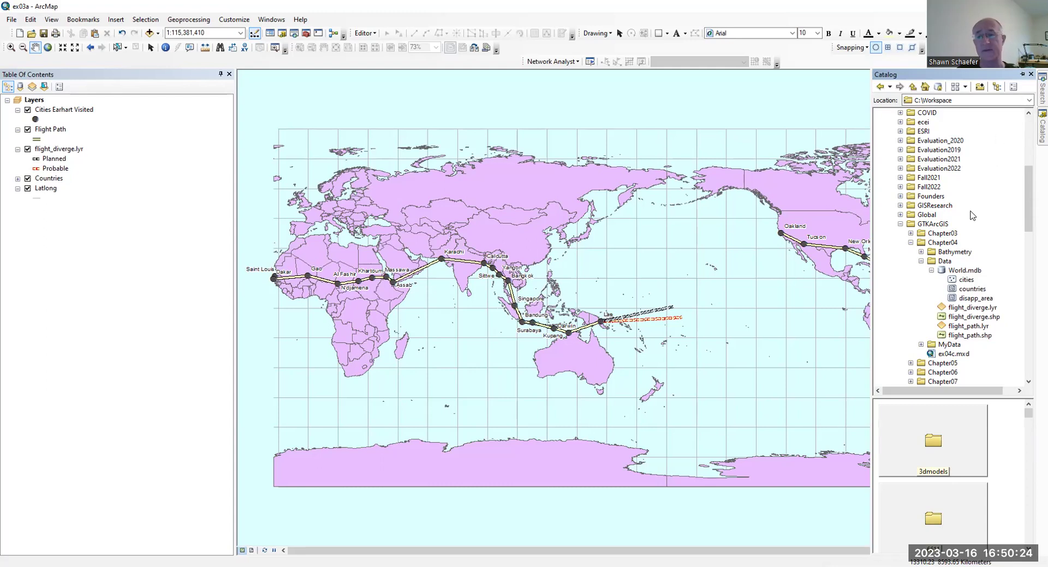
left_click(944, 262)
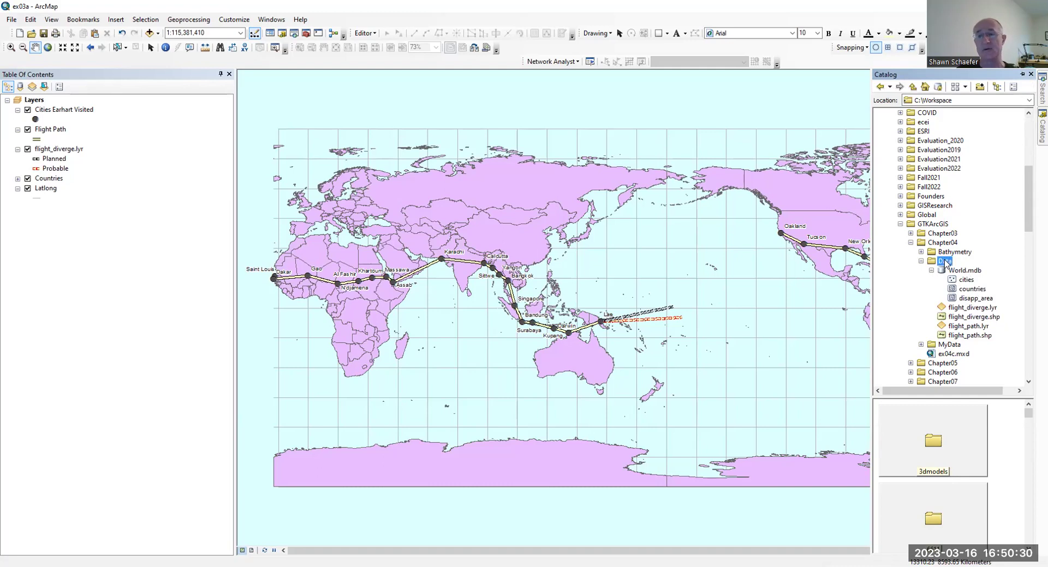
right_click(946, 264)
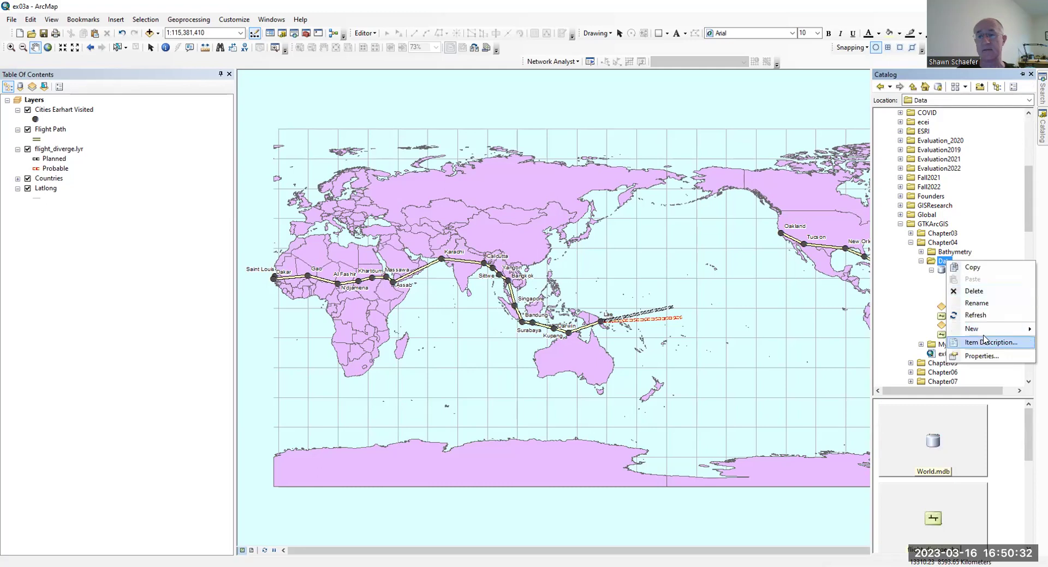
mouse_move(988, 334)
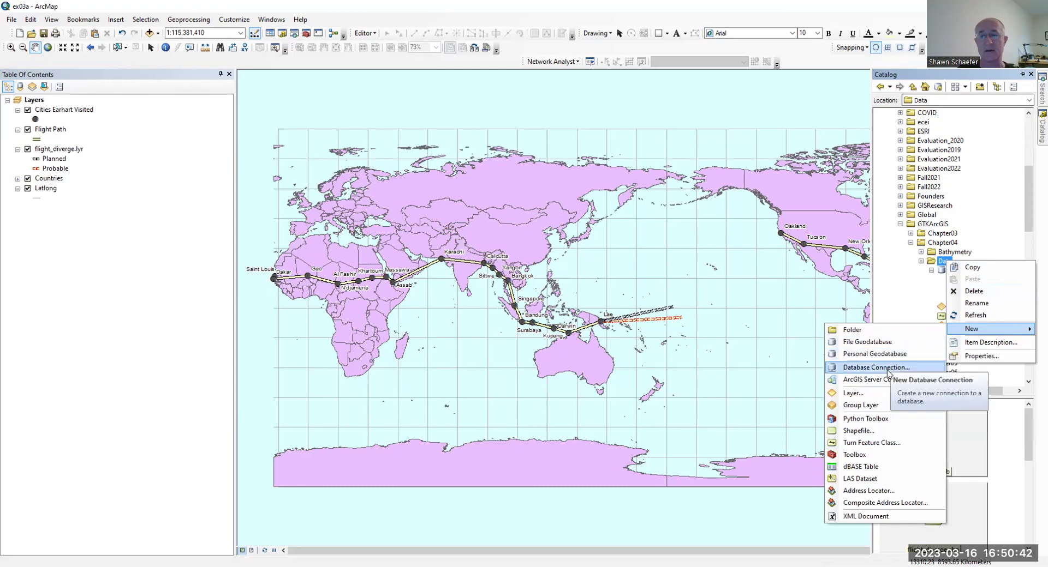
left_click(859, 431)
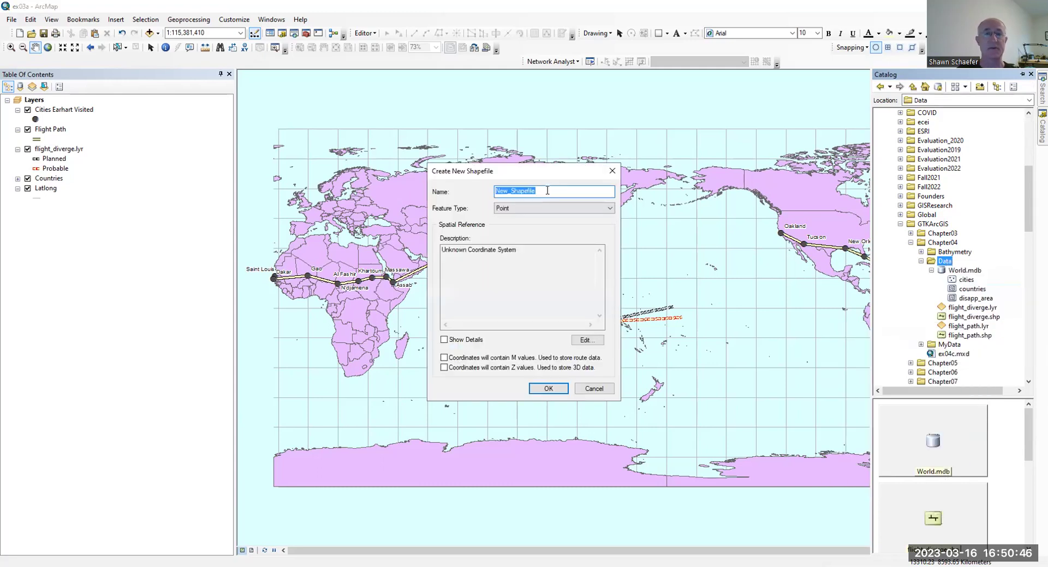
left_click(520, 209)
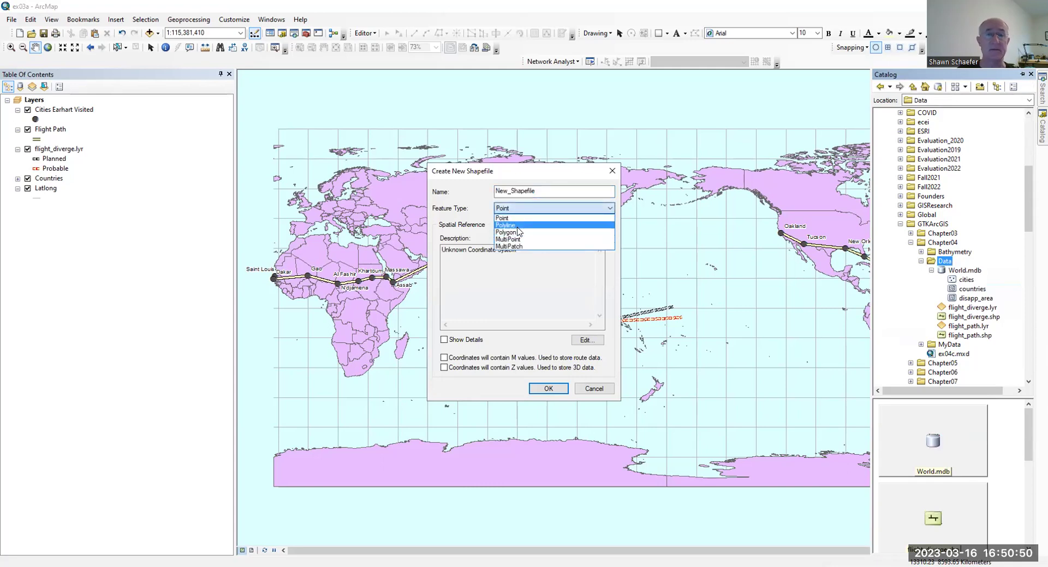
left_click(595, 390)
left_click(594, 390)
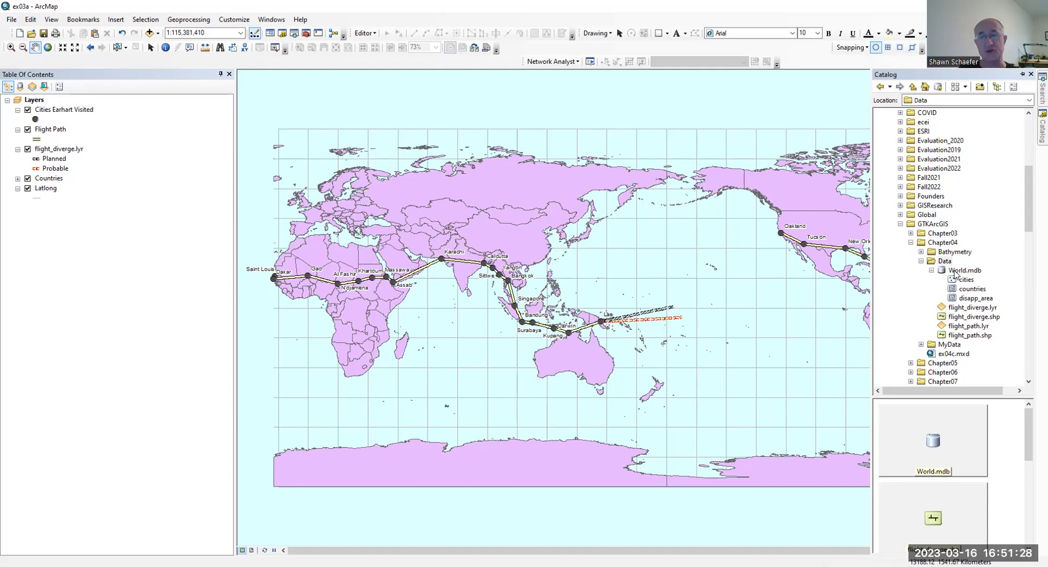
Enlarge the Catalog's contents pane and display the contents of the World.mdb geodatabase in it
left_click(963, 89)
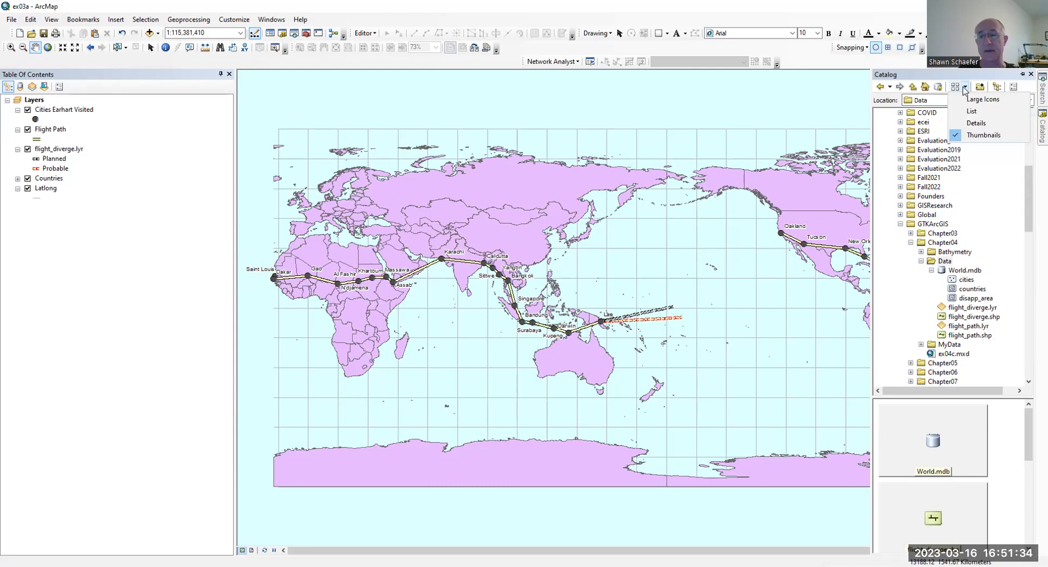
left_click(954, 401)
left_click_drag(955, 399, 952, 310)
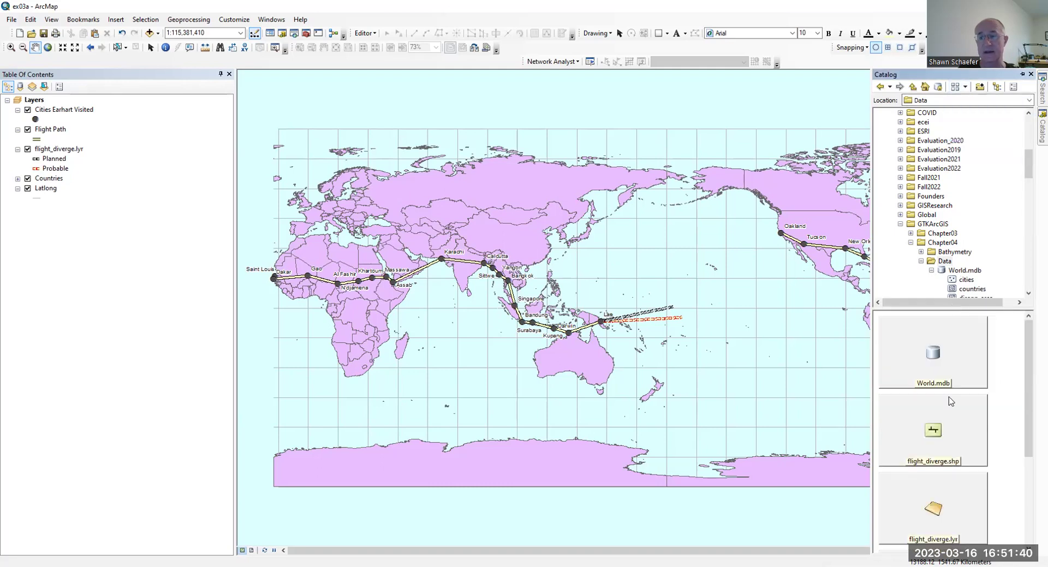
left_click(957, 270)
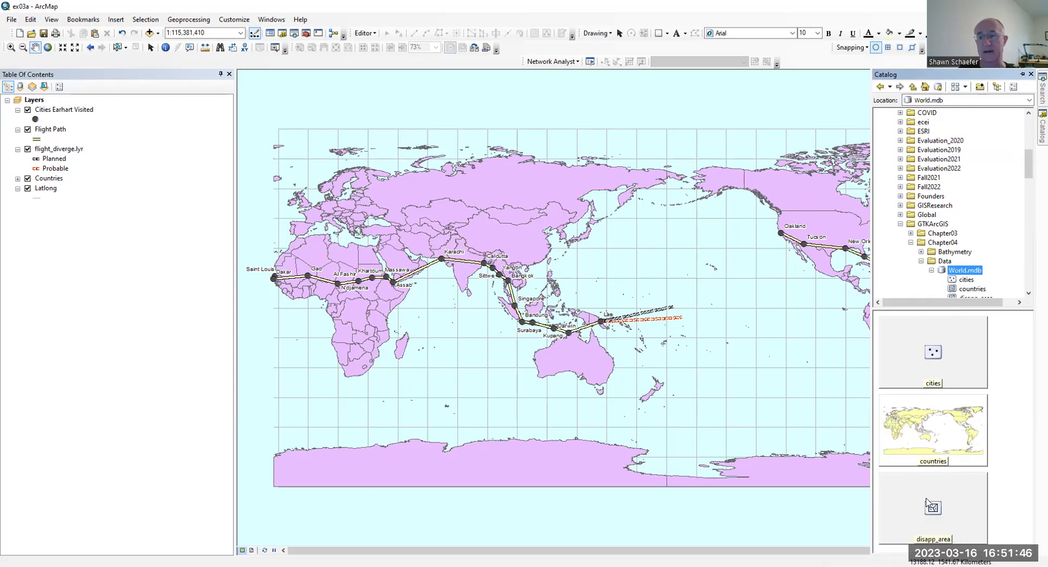
View the World.mdb contents as List, Details with a narrower Name column, and Large Icons, ending with Thumbnails
left_click(965, 87)
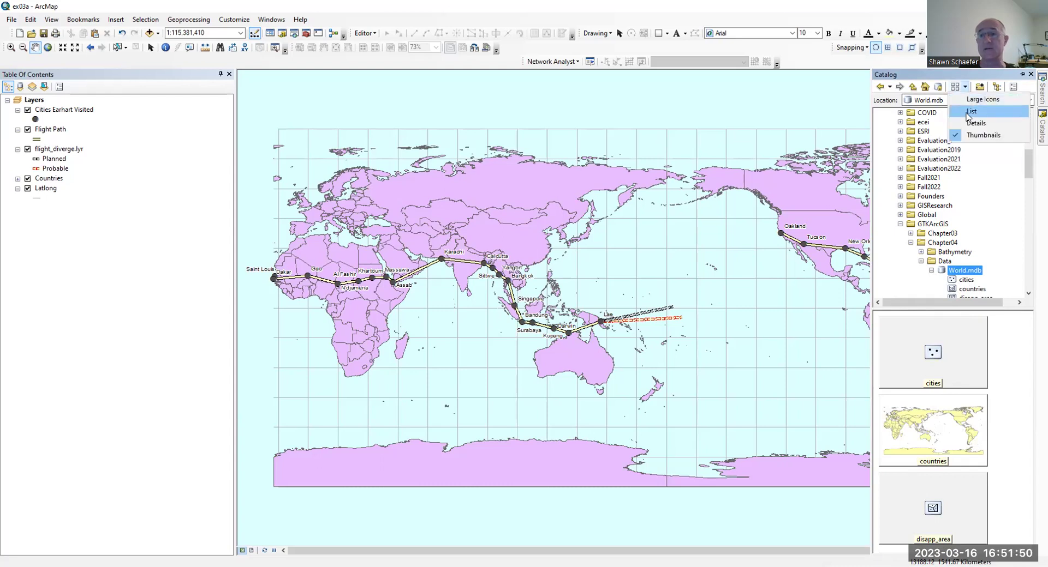
left_click(969, 113)
left_click(968, 87)
left_click(967, 121)
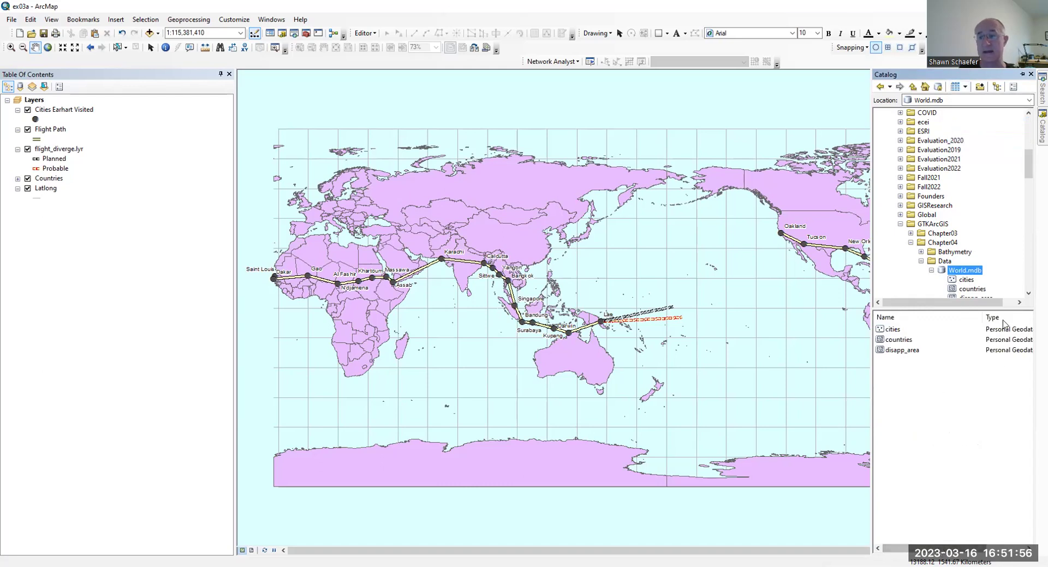
left_click_drag(983, 317, 921, 331)
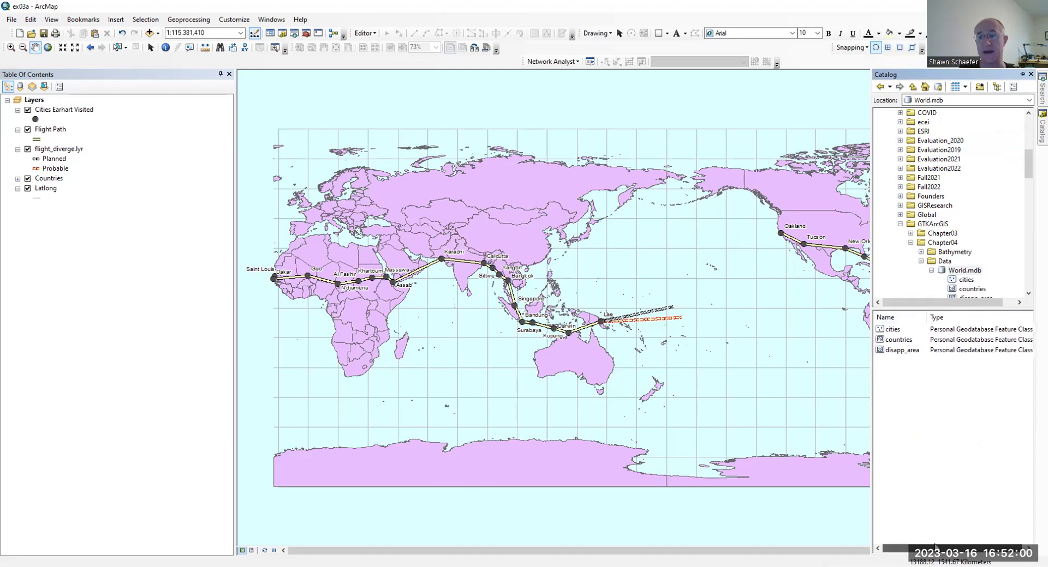
left_click(963, 89)
left_click(962, 96)
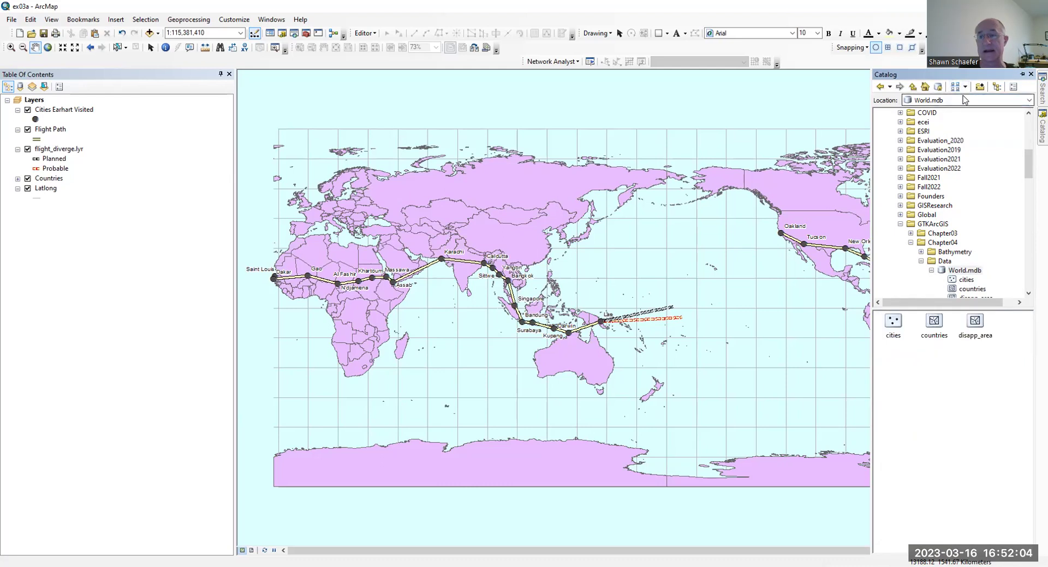
left_click(964, 86)
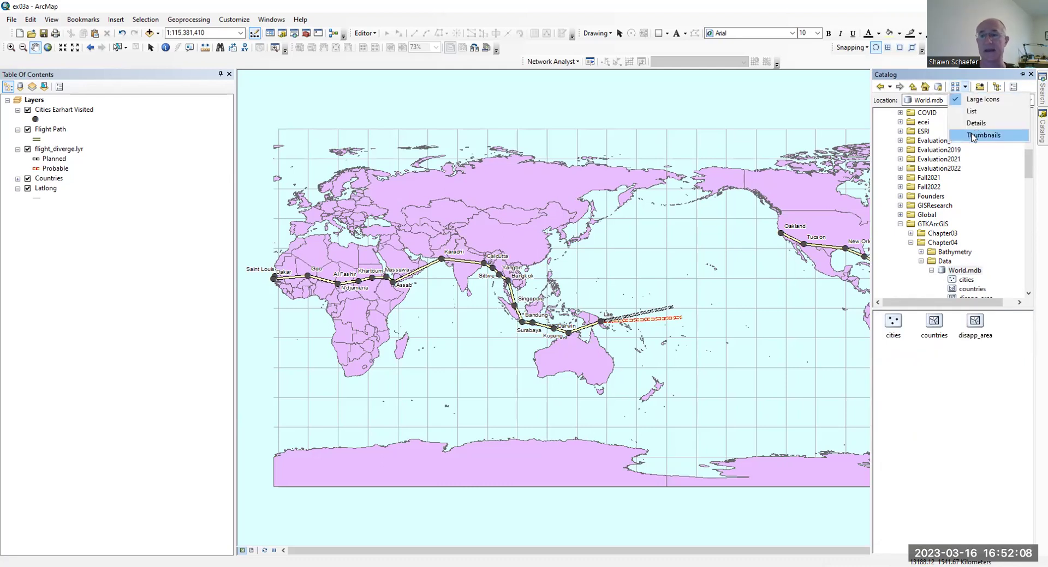
left_click(967, 136)
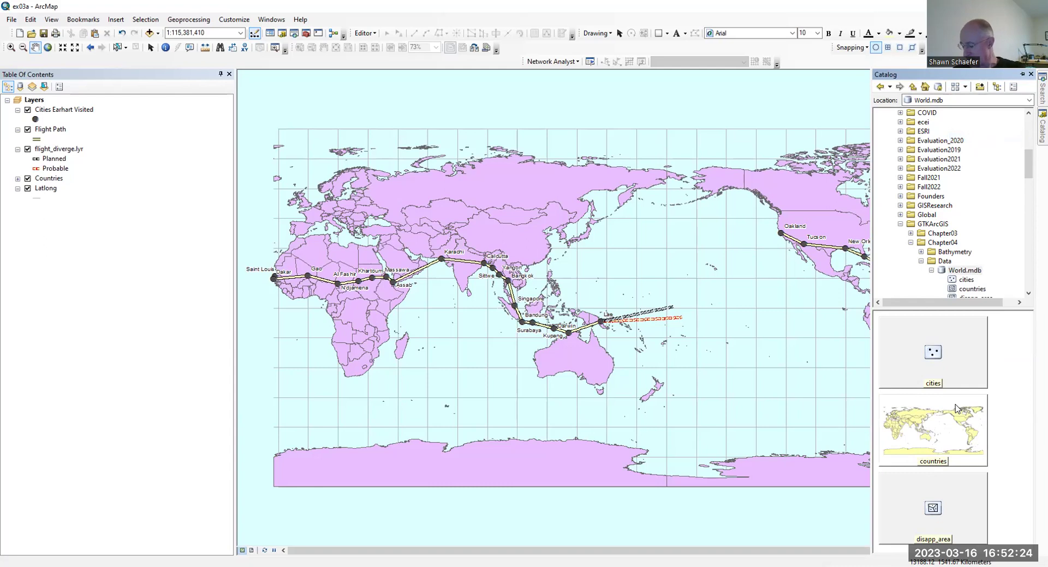
Open the item description of the cities feature class and move its window off the middle of the map
left_click(935, 359)
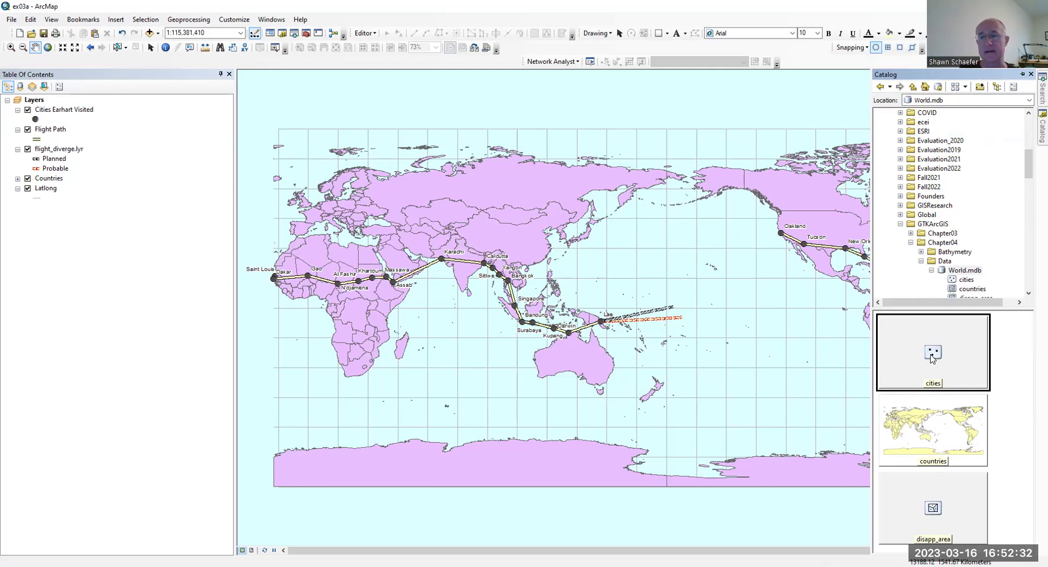
right_click(931, 357)
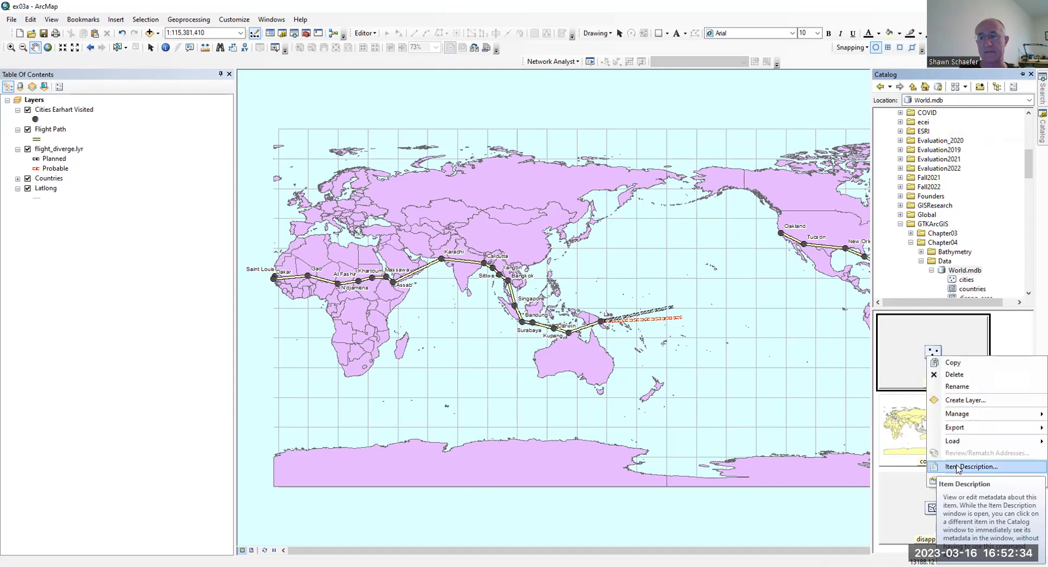
left_click(956, 467)
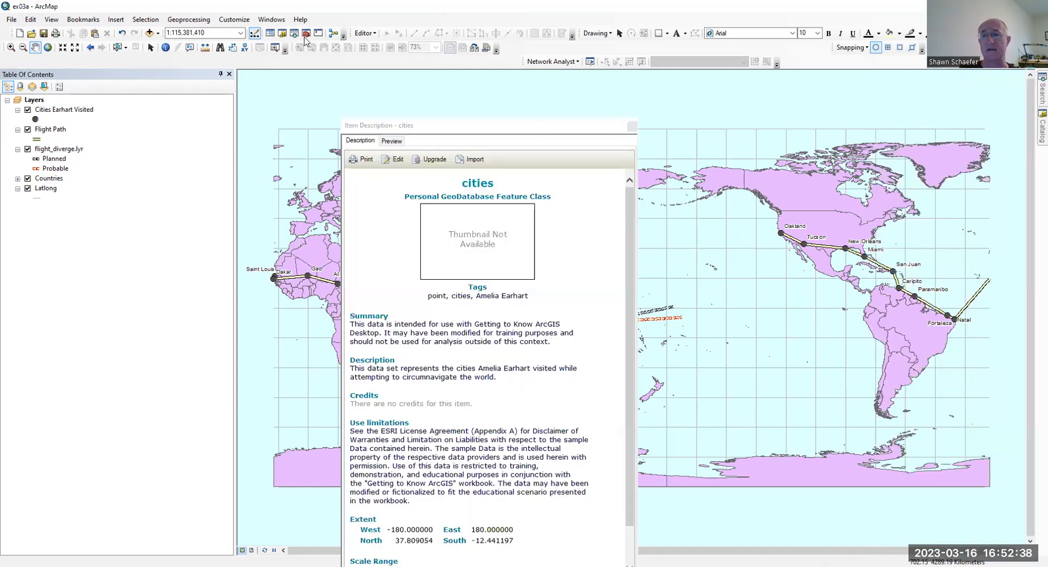
left_click_drag(381, 125, 104, 55)
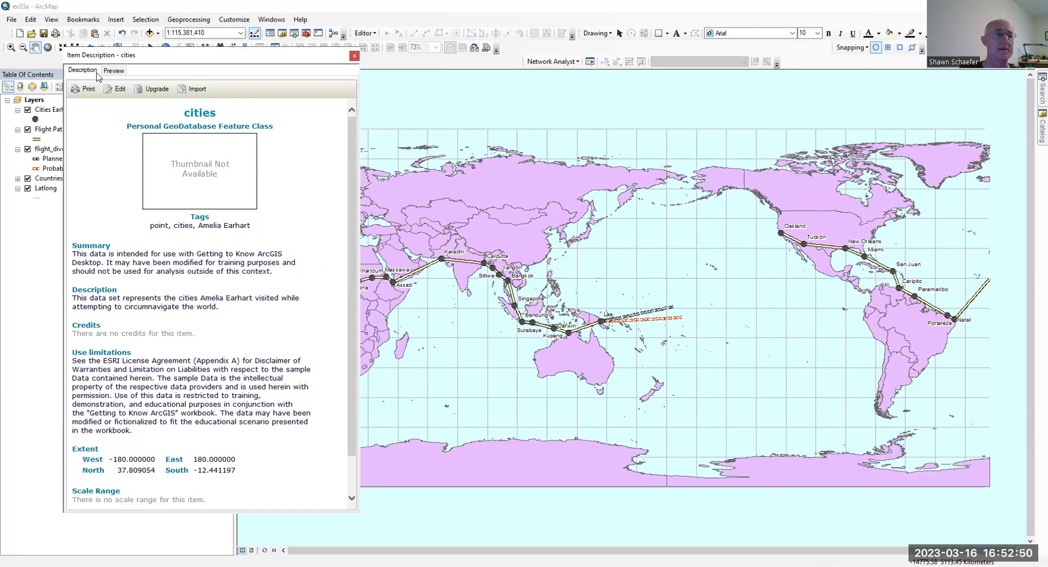
Create a thumbnail for cities from its Geography preview and return to its description
left_click(114, 71)
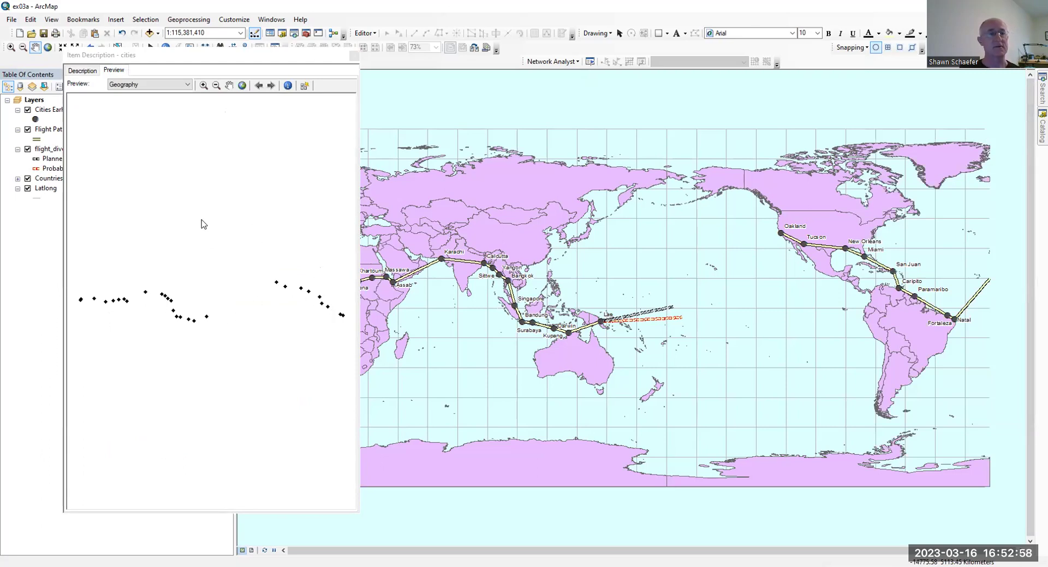
left_click(303, 86)
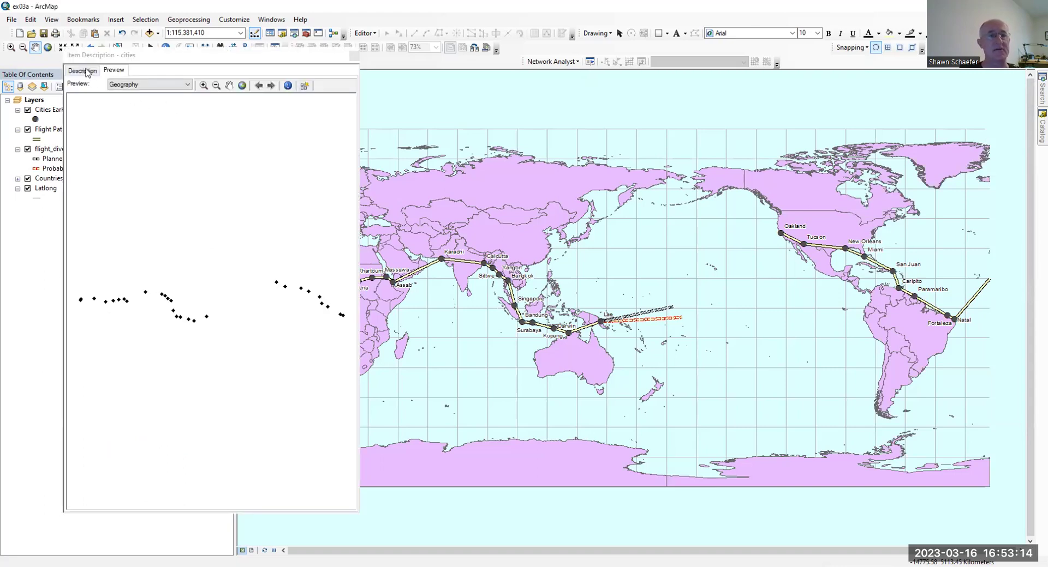
left_click(87, 72)
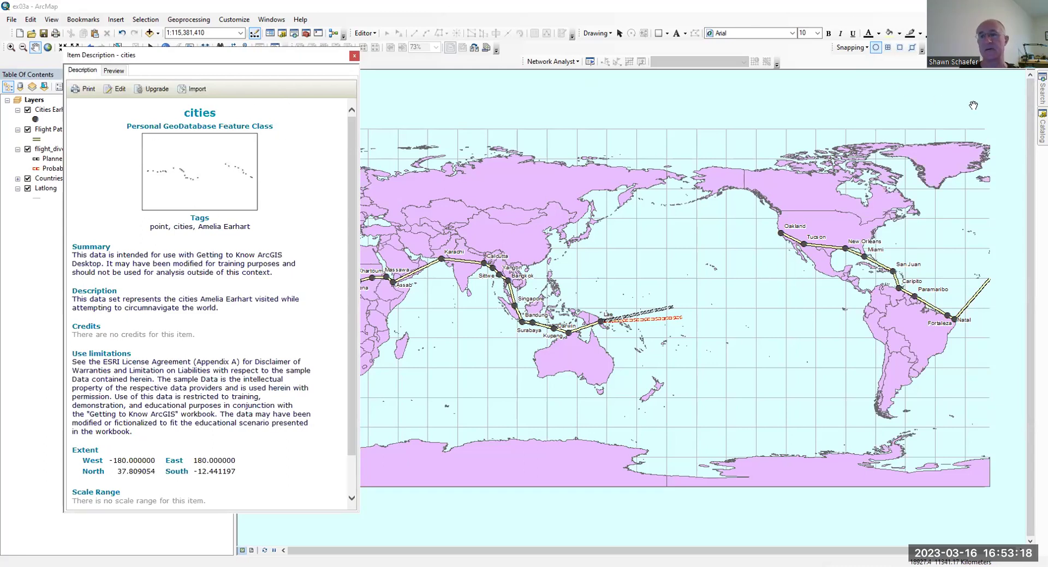
Select the World.mdb geodatabase in the Catalog to show its thumbnails, and try to preview the geodatabase itself
left_click(1041, 128)
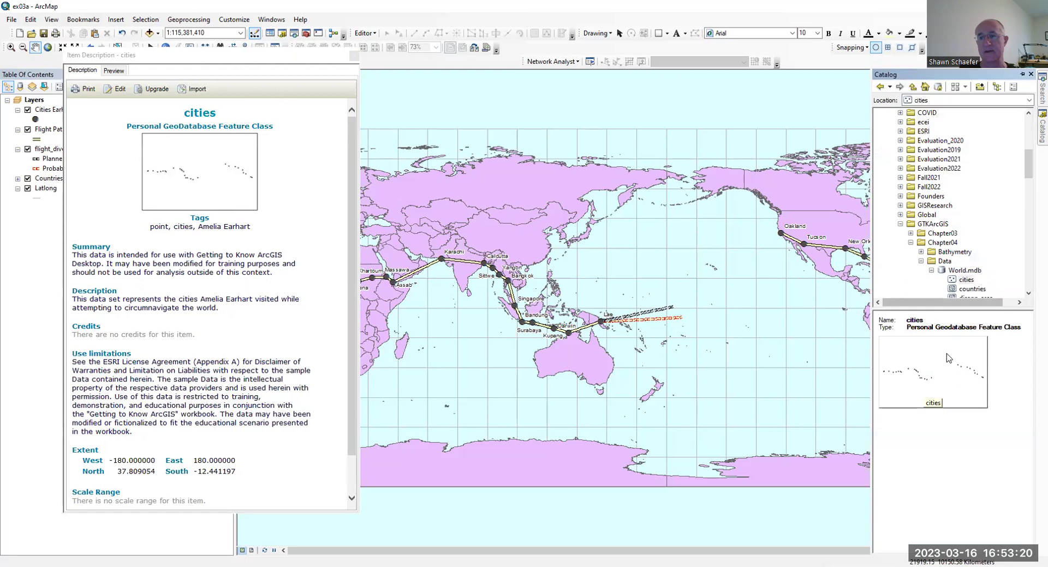
left_click(960, 270)
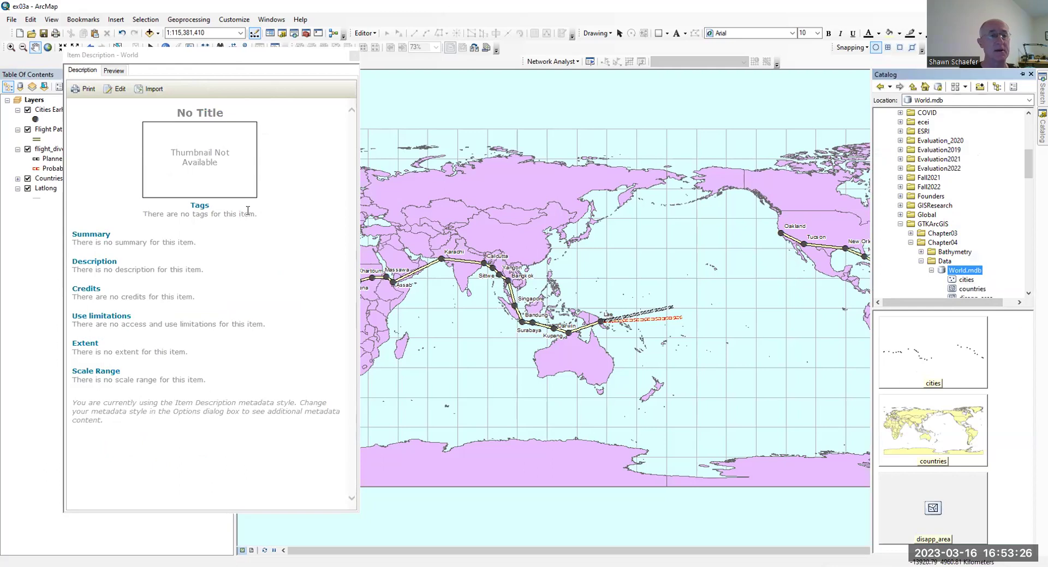
left_click(119, 71)
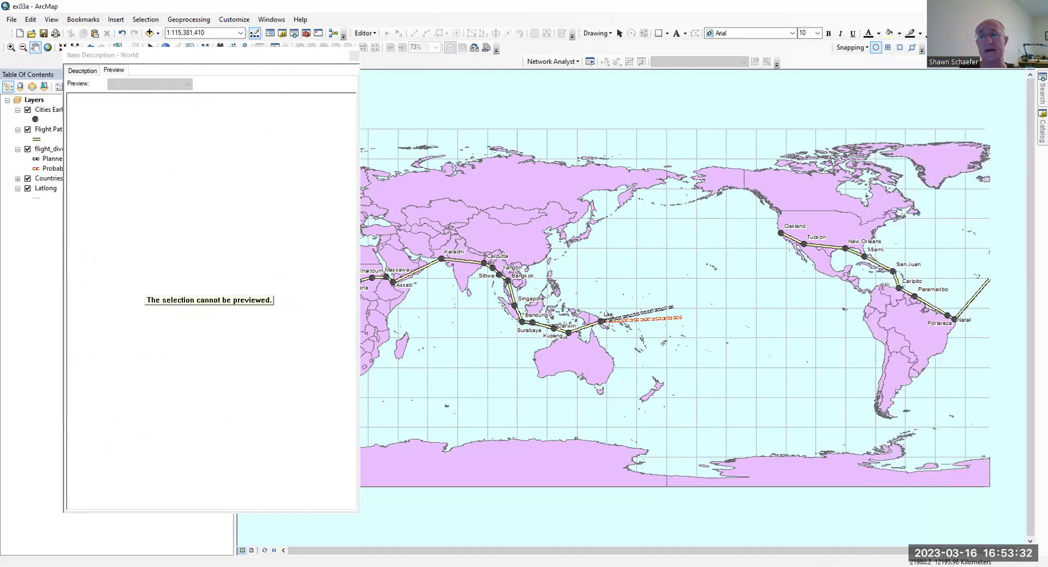
Open the item description of the cities feature class from the World.mdb thumbnails and show its description
mouse_move(1041, 125)
left_click(911, 341)
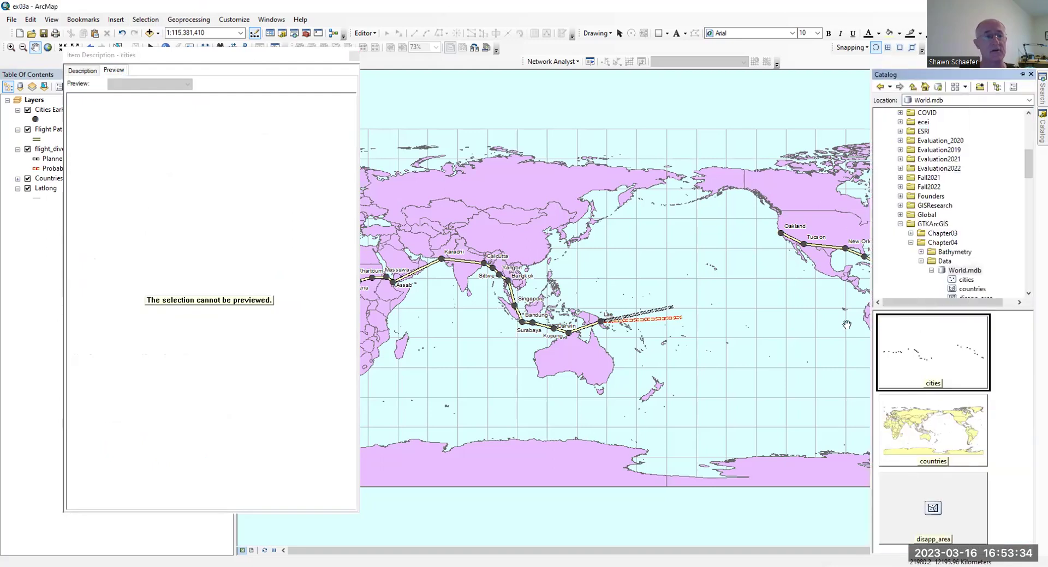
right_click(923, 361)
left_click(949, 470)
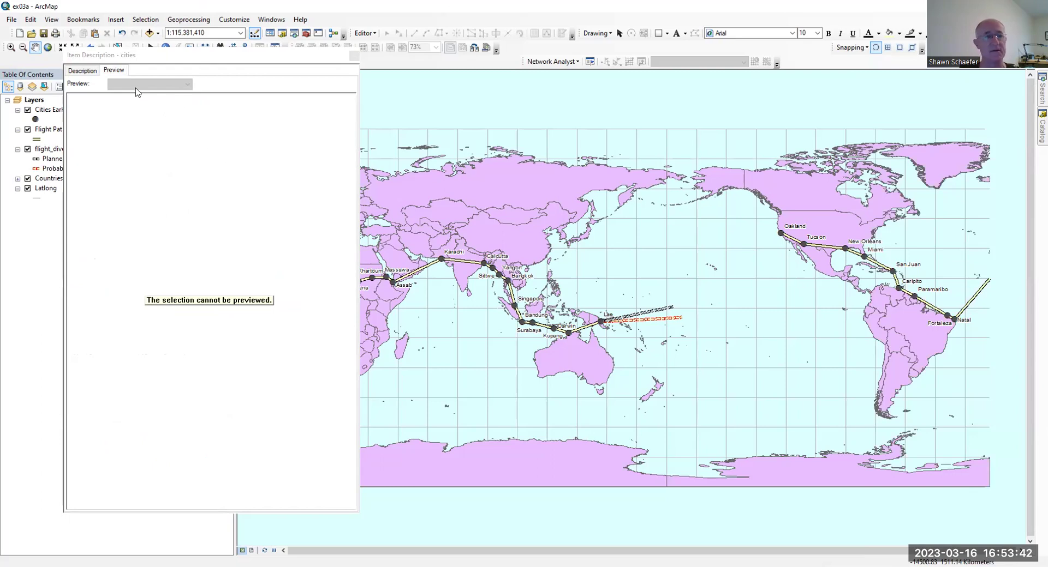
left_click(79, 72)
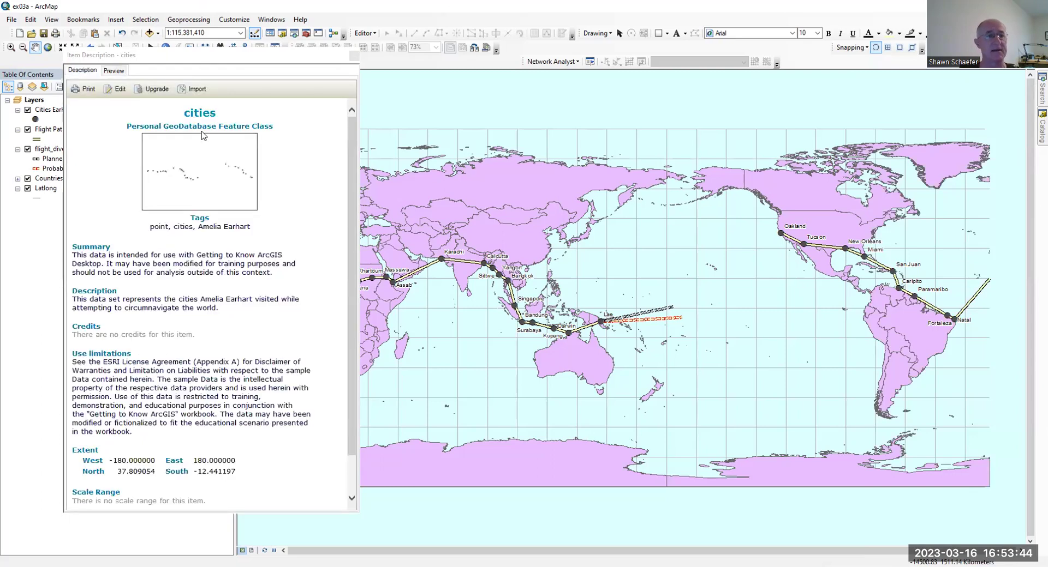
Preview the cities feature class as a table and look through its attribute fields
left_click(108, 71)
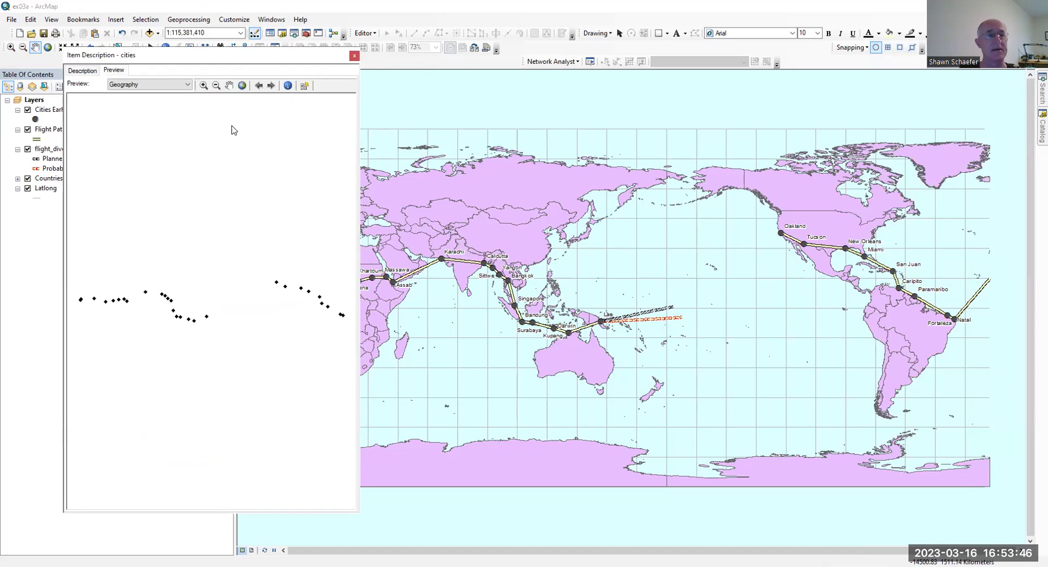
left_click(188, 86)
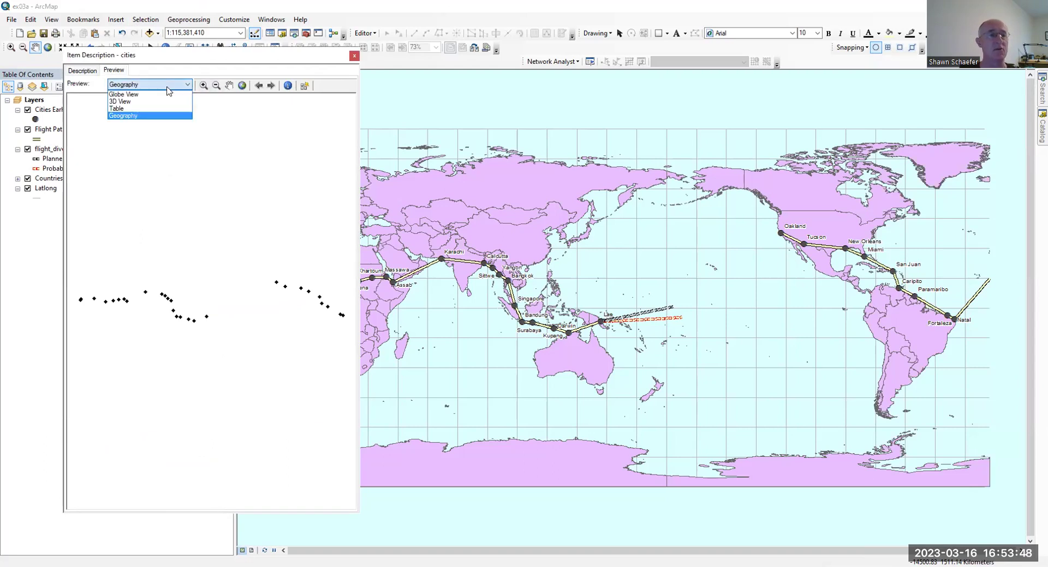
left_click(140, 109)
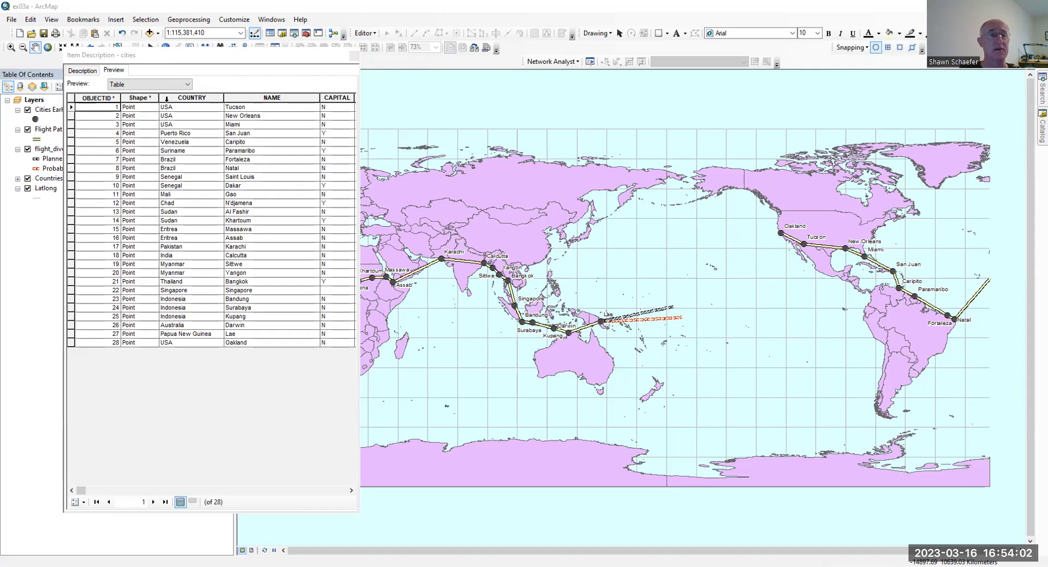
left_click_drag(85, 494, 213, 129)
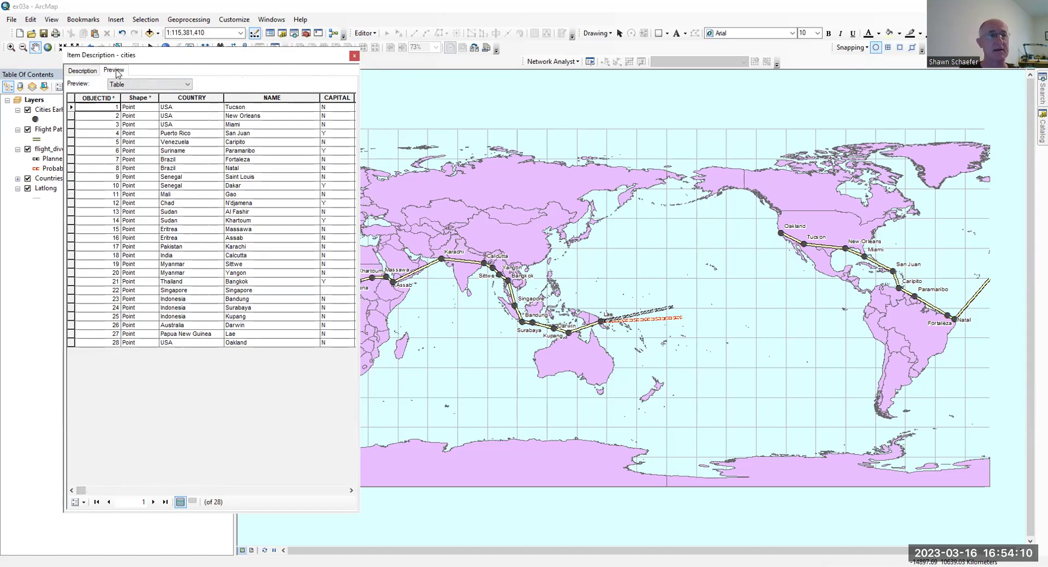
Zoom in on the Asian cities in the Geography preview and identify the point for Calcutta
left_click(141, 82)
left_click(130, 114)
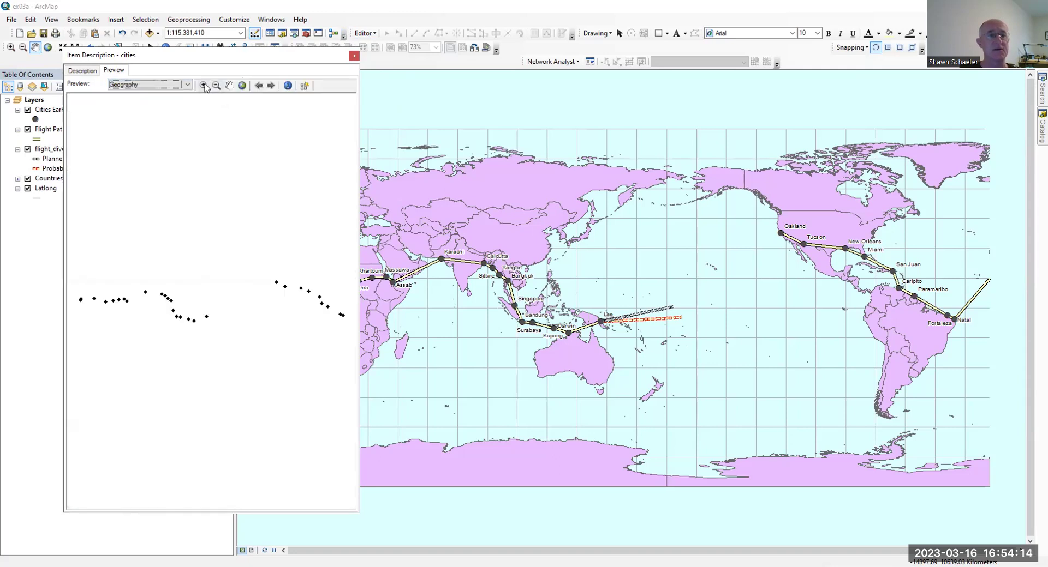
left_click(203, 85)
left_click_drag(131, 267, 182, 319)
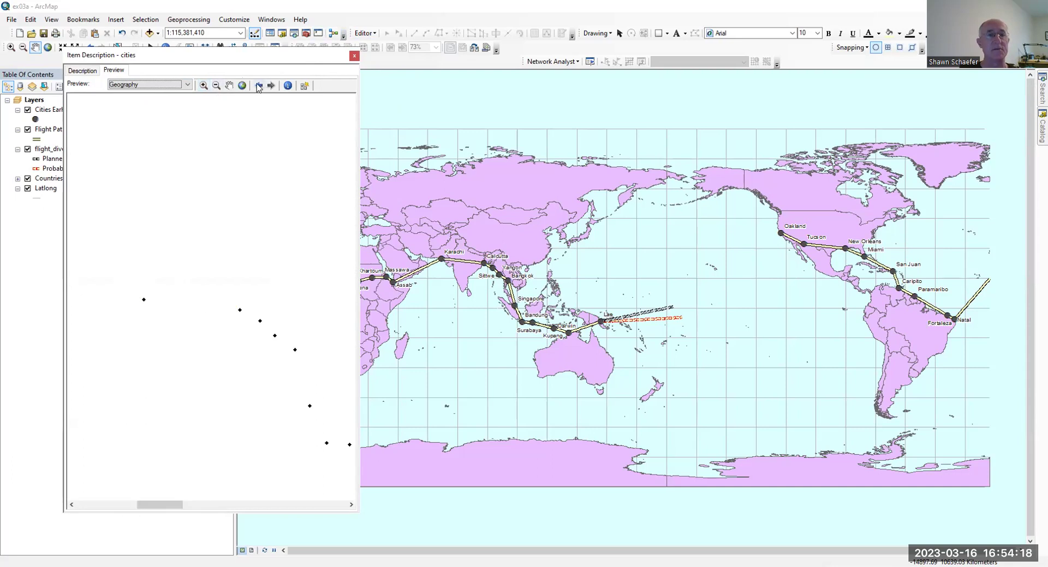
left_click(289, 85)
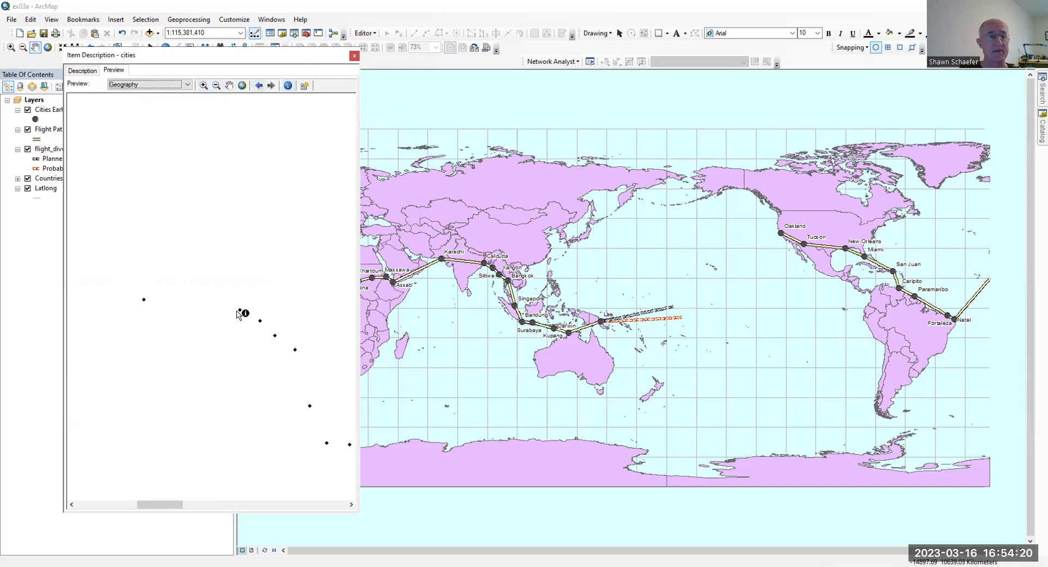
left_click(239, 310)
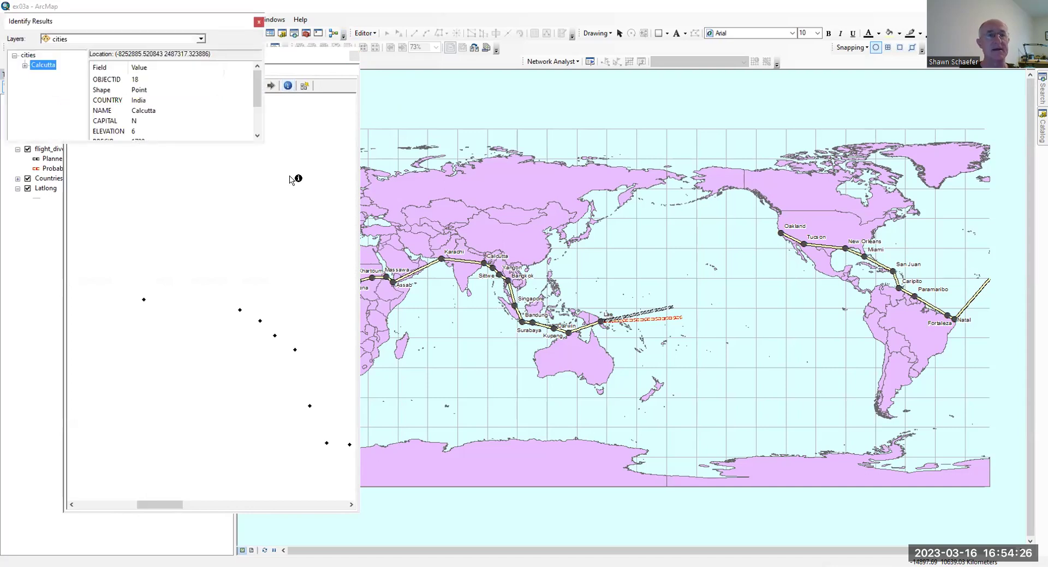
left_click(288, 87)
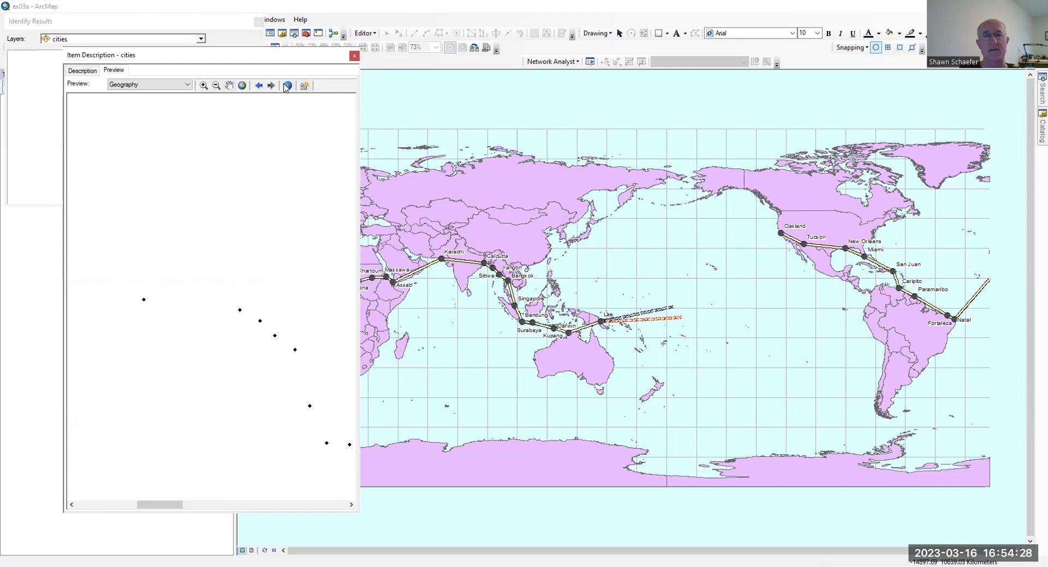
left_click(284, 85)
Read through the cities item description, including its summary, use limitations, extent and scale range
left_click(85, 75)
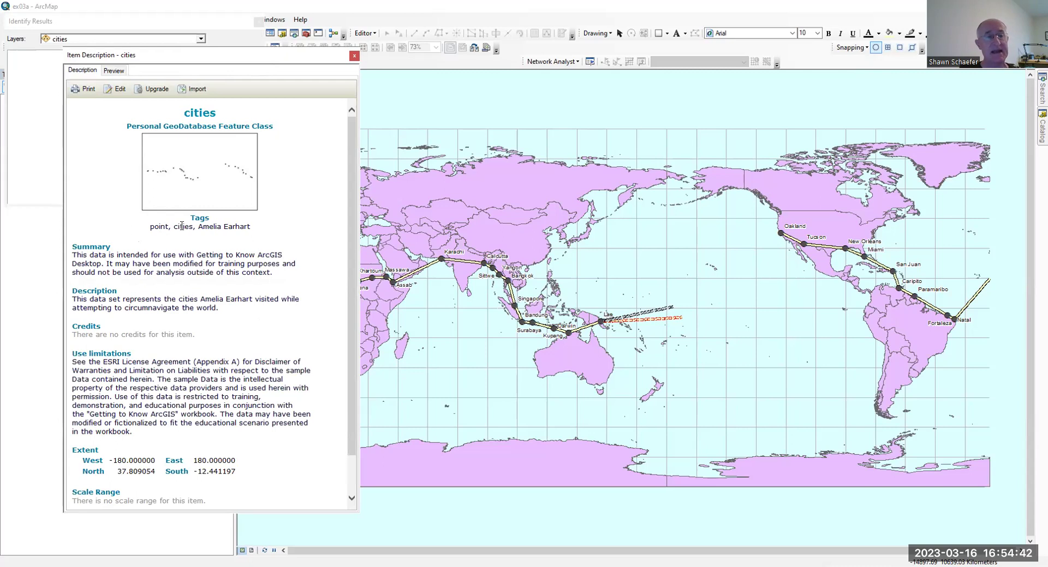
scroll(130, 236, "down", 2)
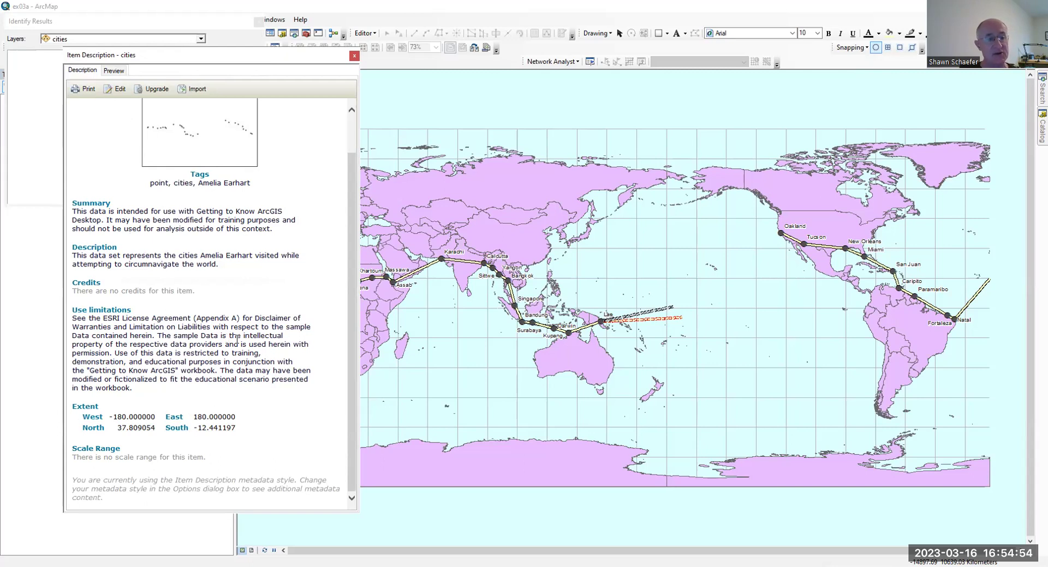
scroll(238, 339, "up", 2)
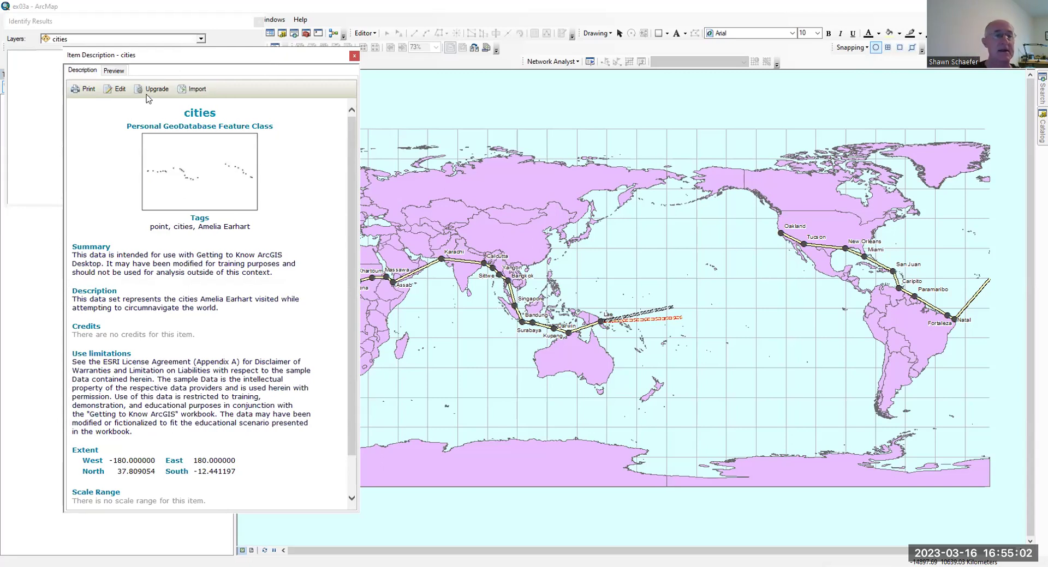
Look through the editable metadata fields of cities without changing them, and close the item description and Identify Results windows
left_click(117, 89)
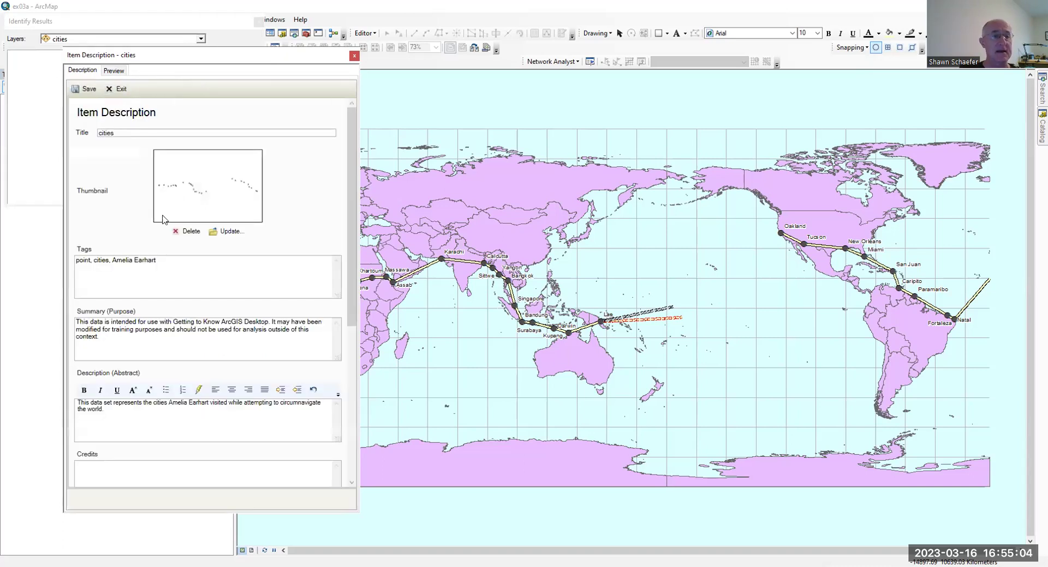
scroll(120, 378, "down", 2)
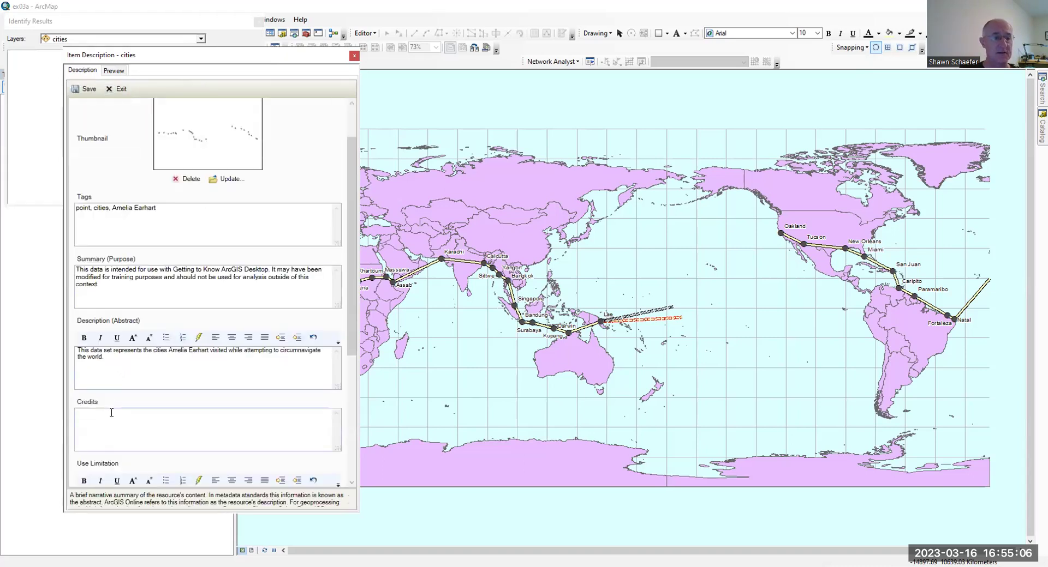
scroll(109, 407, "down", 4)
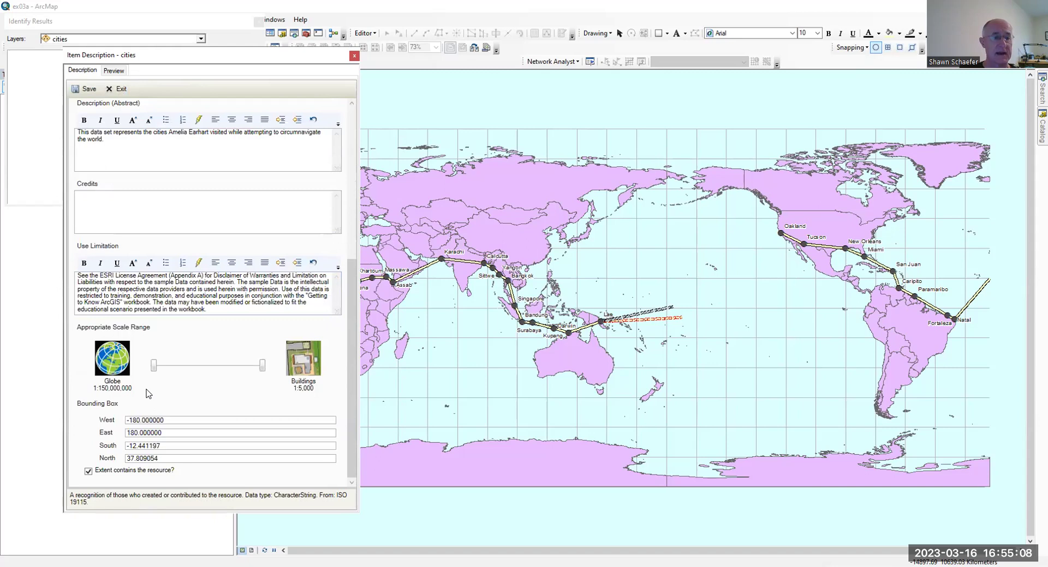
scroll(147, 393, "up", 6)
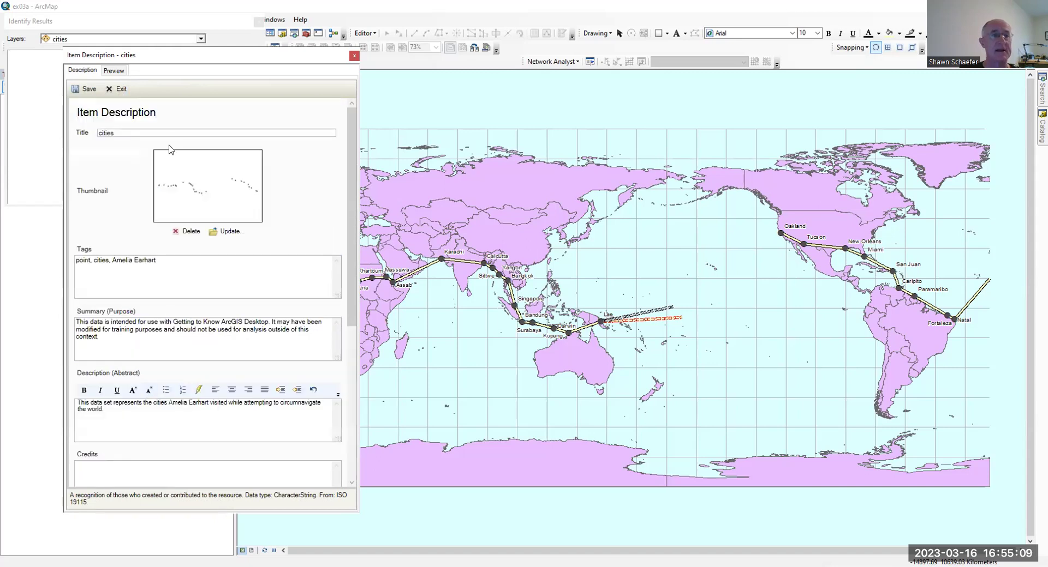
left_click(114, 89)
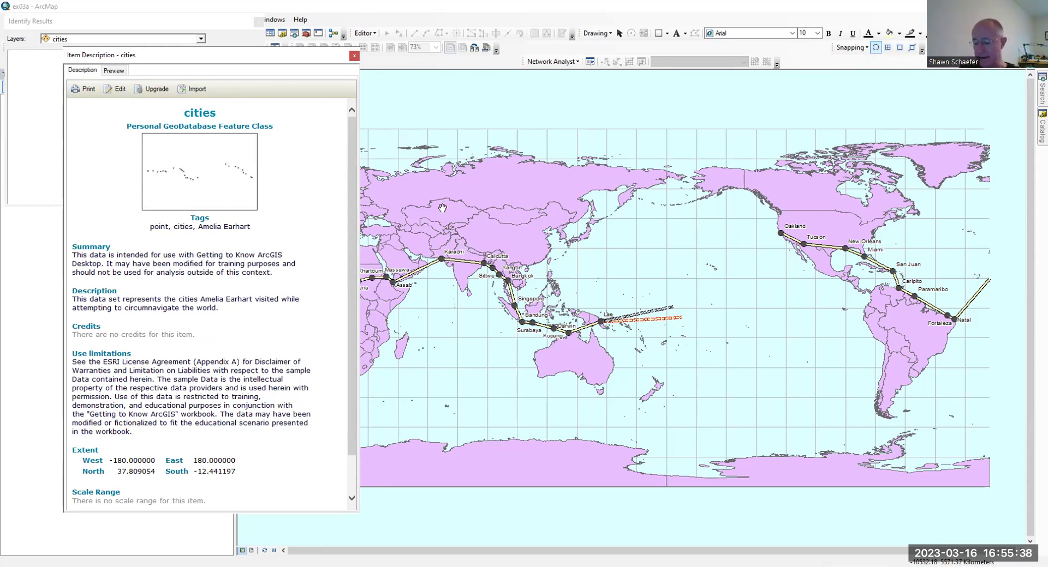
left_click(354, 57)
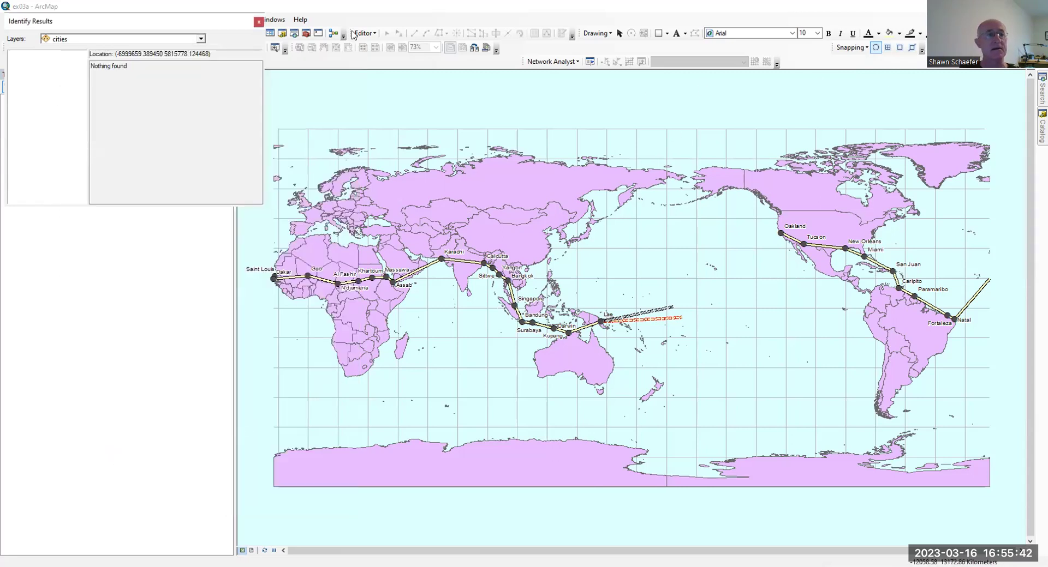
left_click(258, 22)
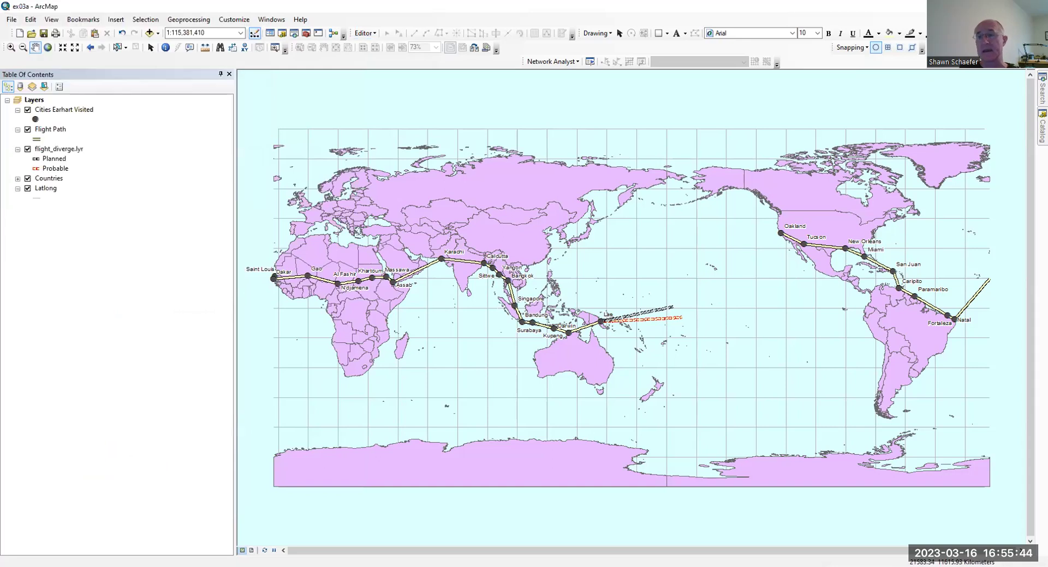
Open the item description of the countries feature class in World.mdb and show its Geography preview
left_click(1042, 128)
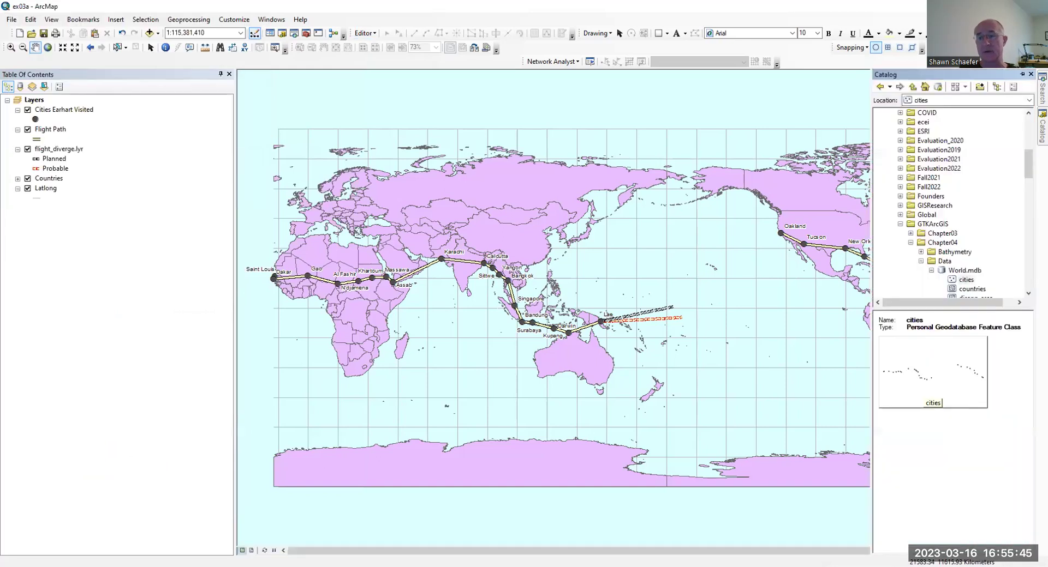
left_click(971, 289)
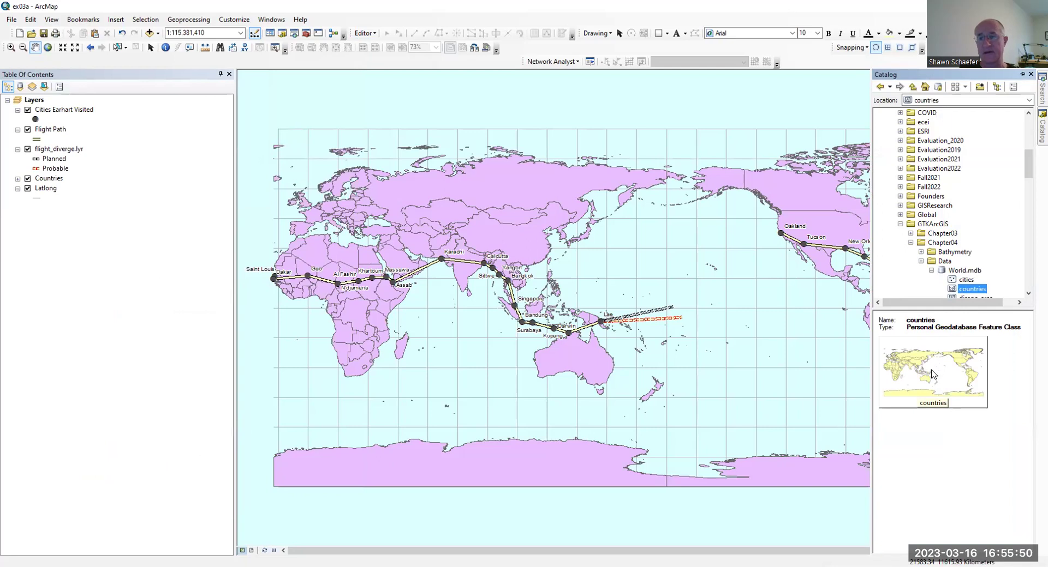
right_click(956, 295)
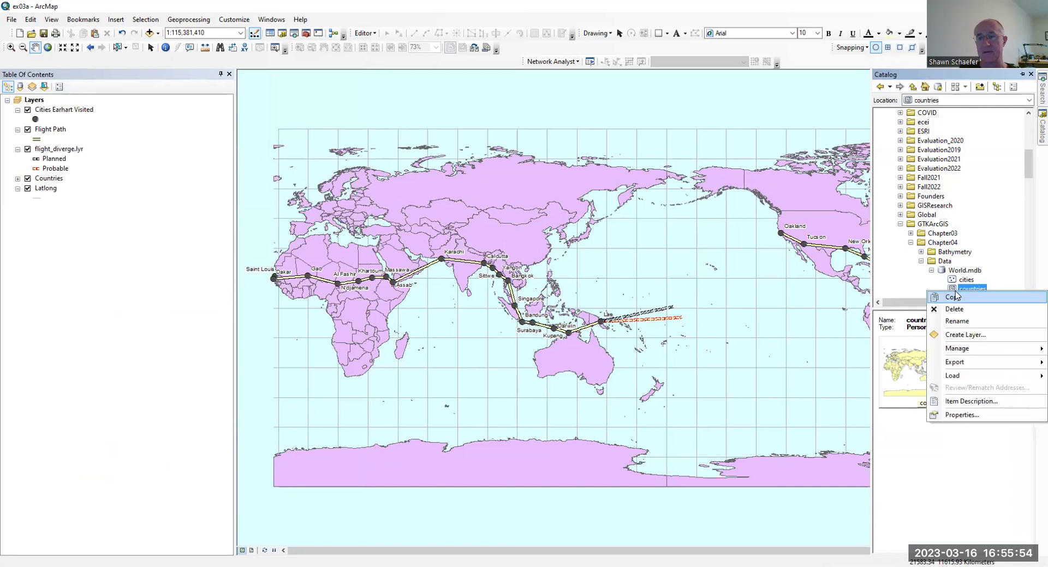
left_click(947, 400)
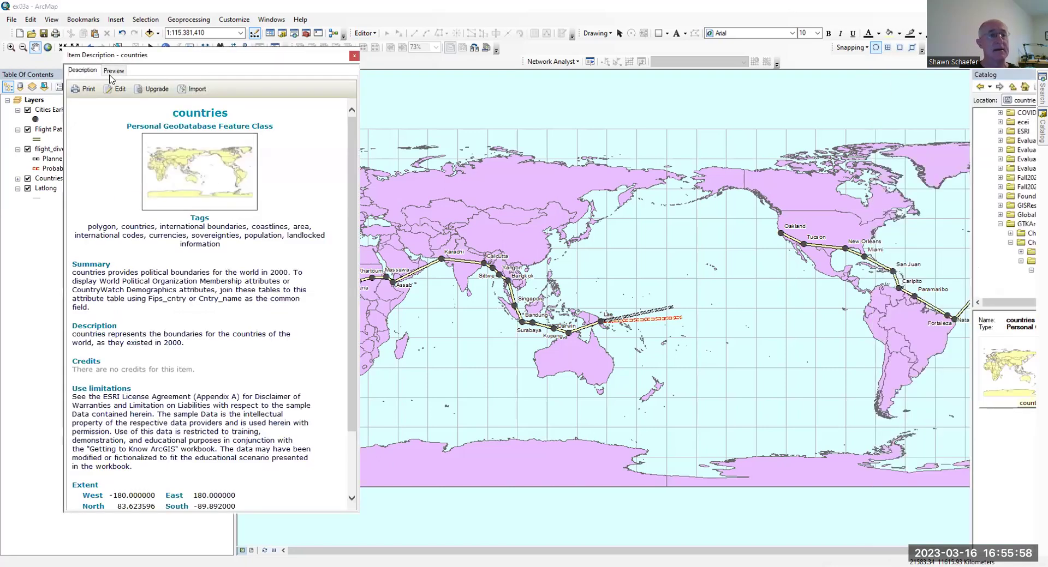
left_click(110, 72)
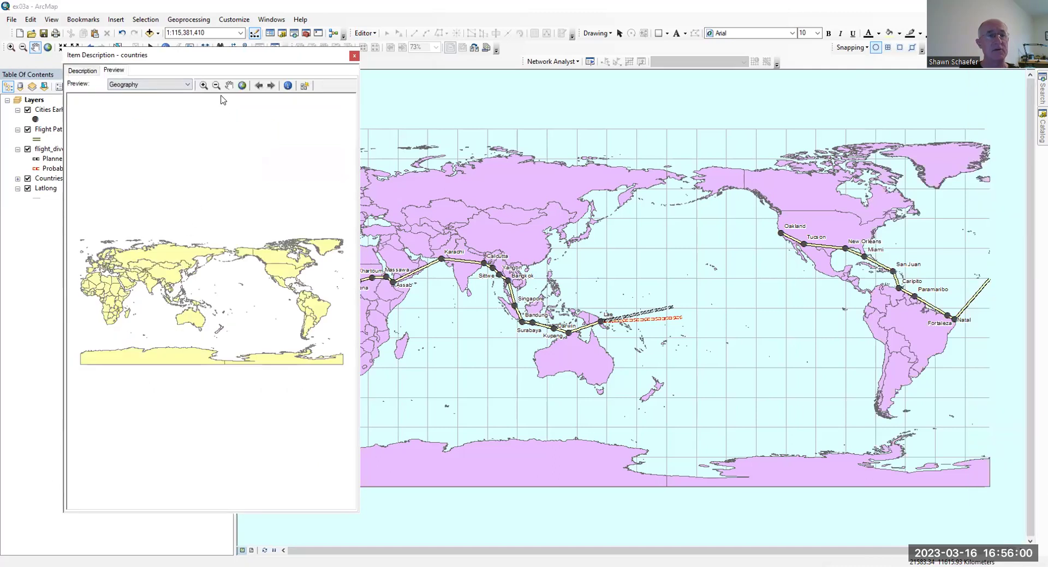
Zoom the countries preview to eastern Australia and New Zealand, identify Papua New Guinea to read its attributes, and close the results
left_click(203, 86)
left_click_drag(190, 292, 225, 336)
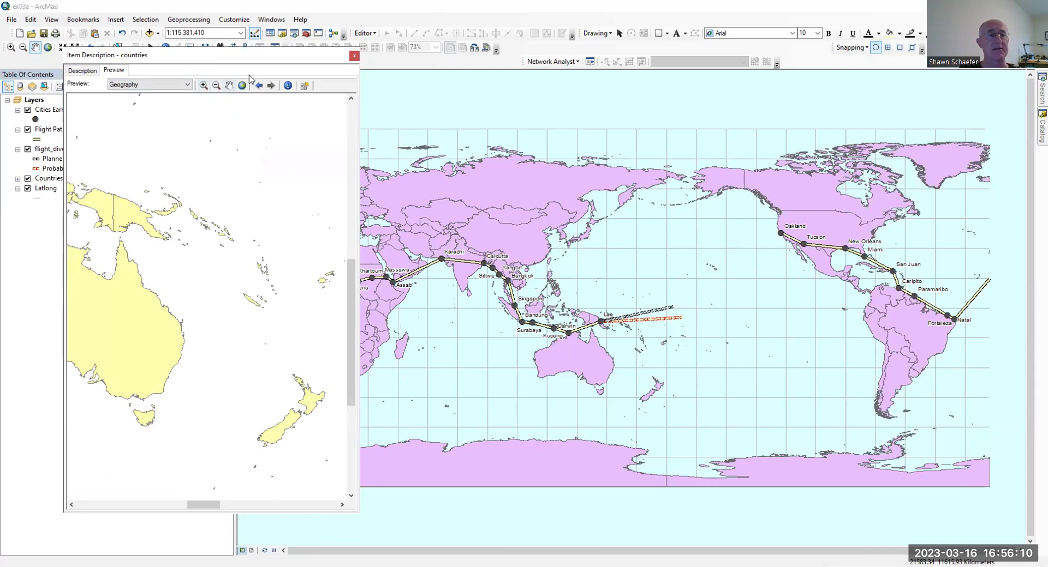
left_click(288, 86)
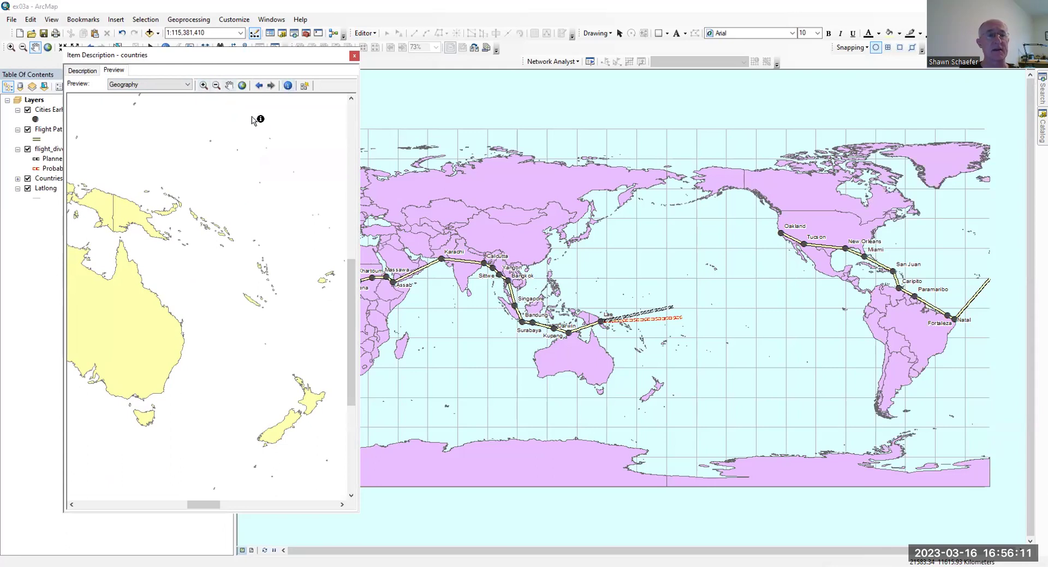
left_click(121, 212)
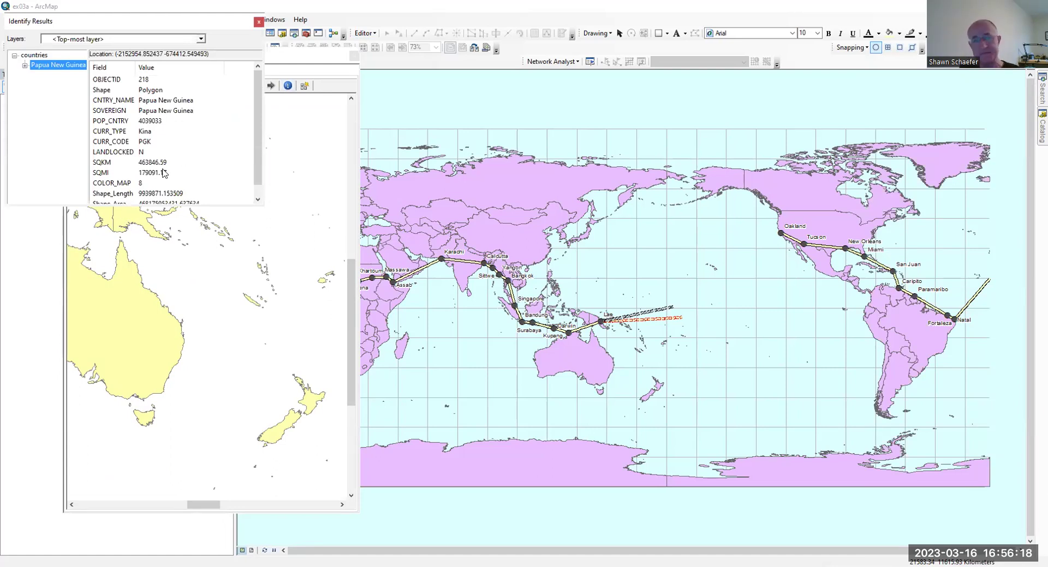
scroll(183, 165, "down", 1)
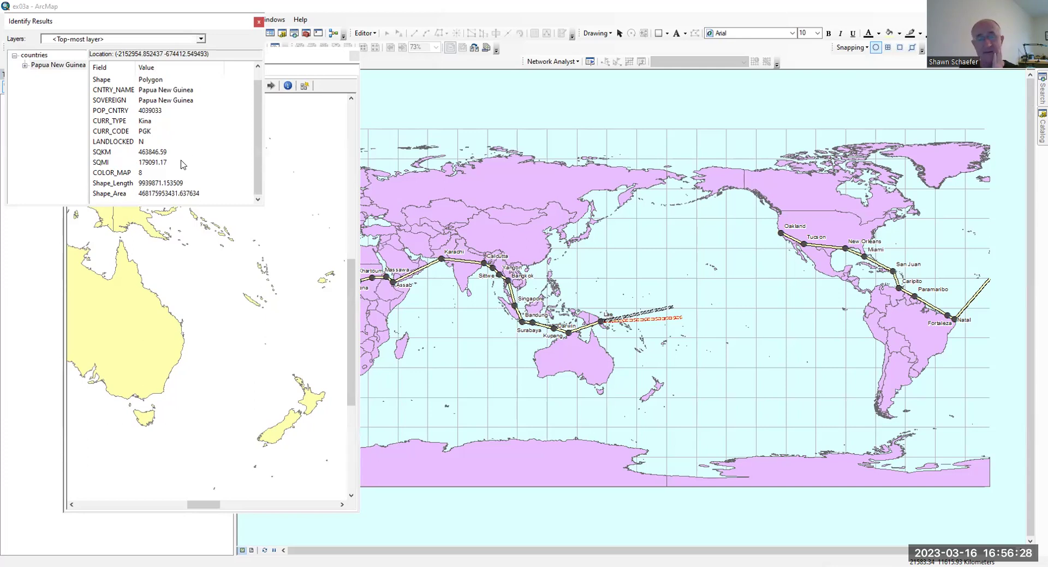
left_click(259, 22)
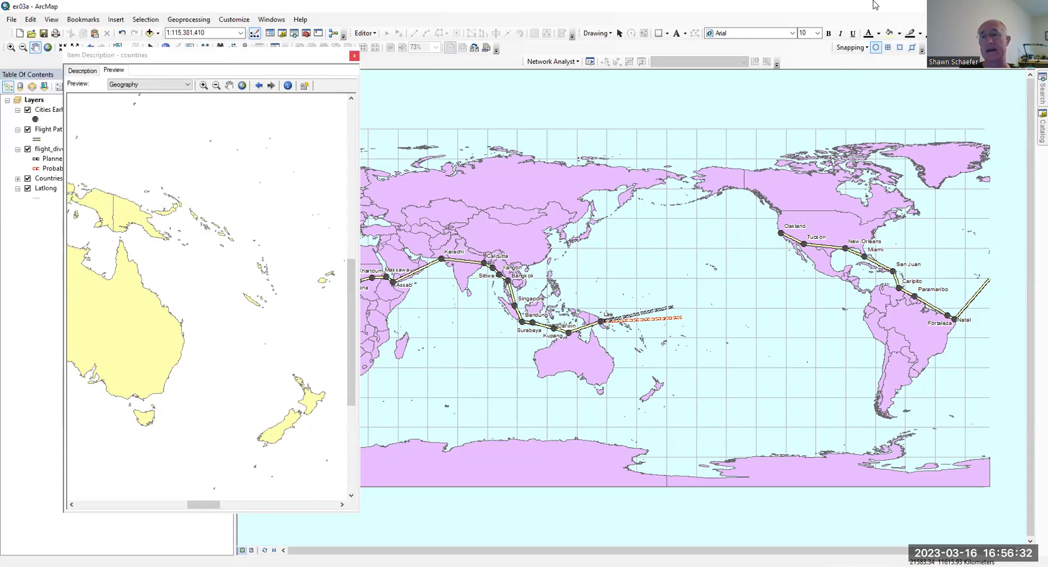
Close the countries item description and register the Chapter03 and Chapter04 folders of GTKArcGIS for search indexing
left_click(354, 56)
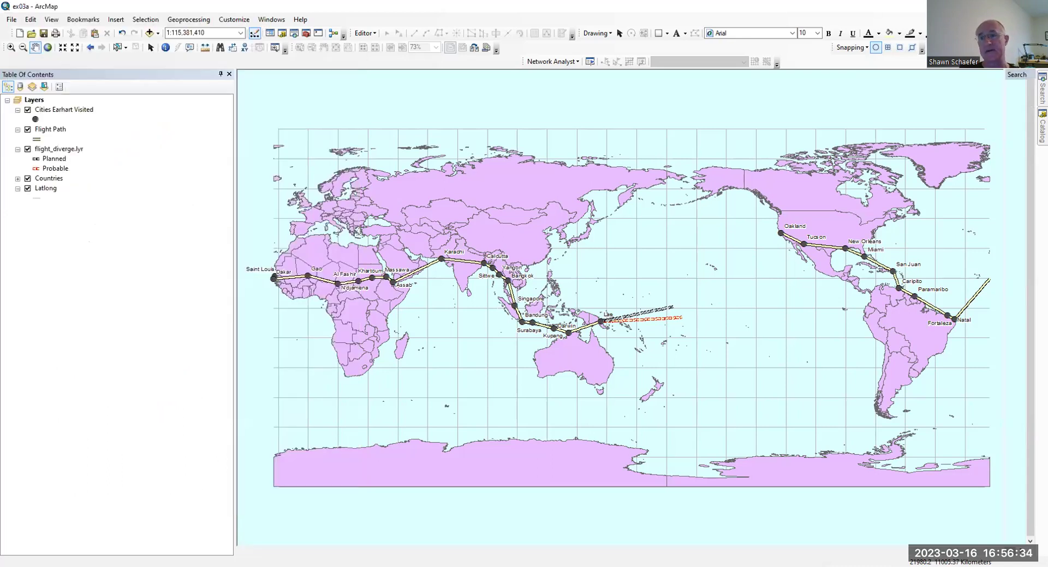
left_click(1042, 90)
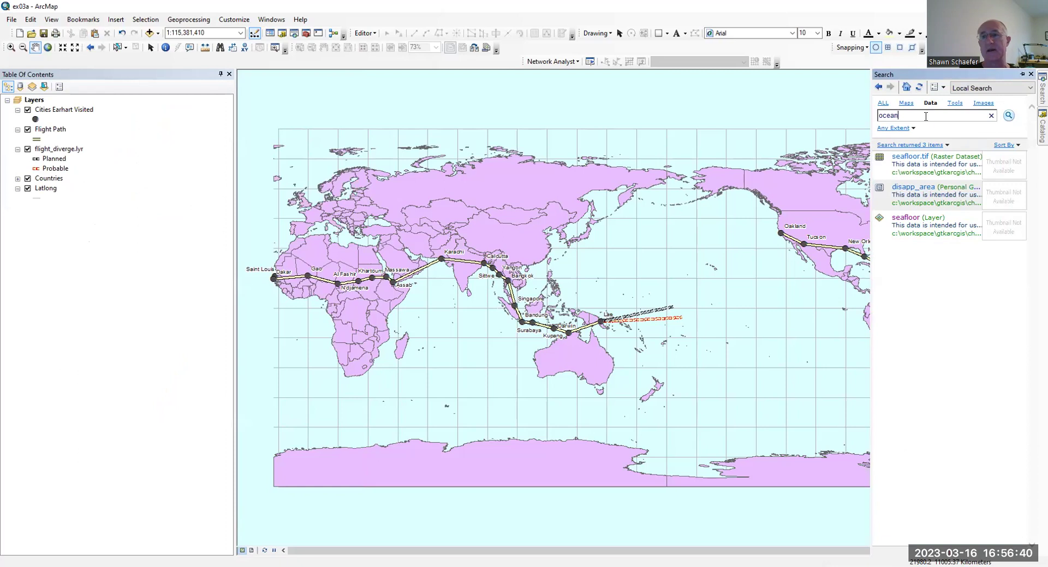
left_click(942, 90)
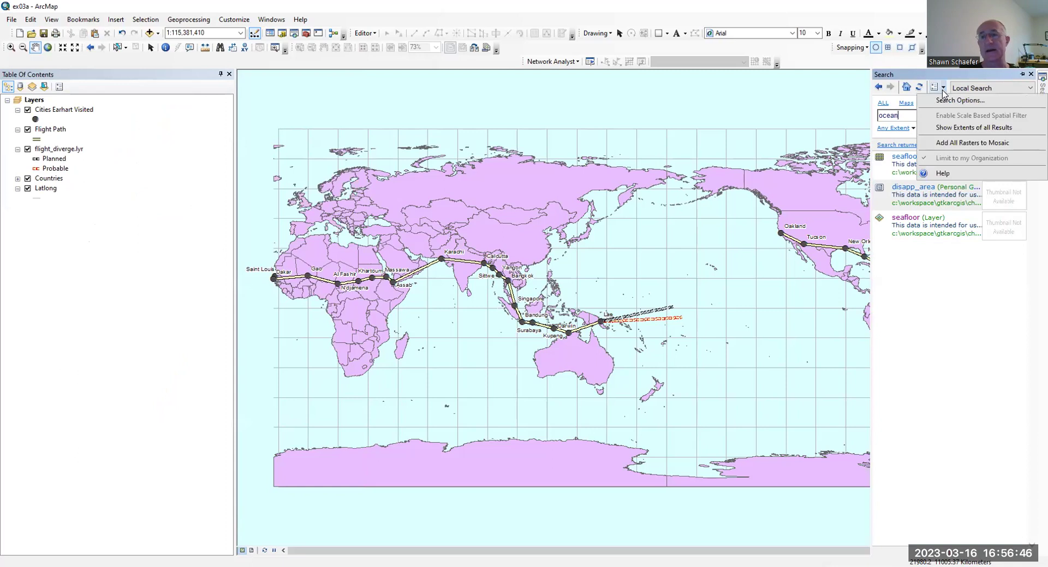
left_click(942, 100)
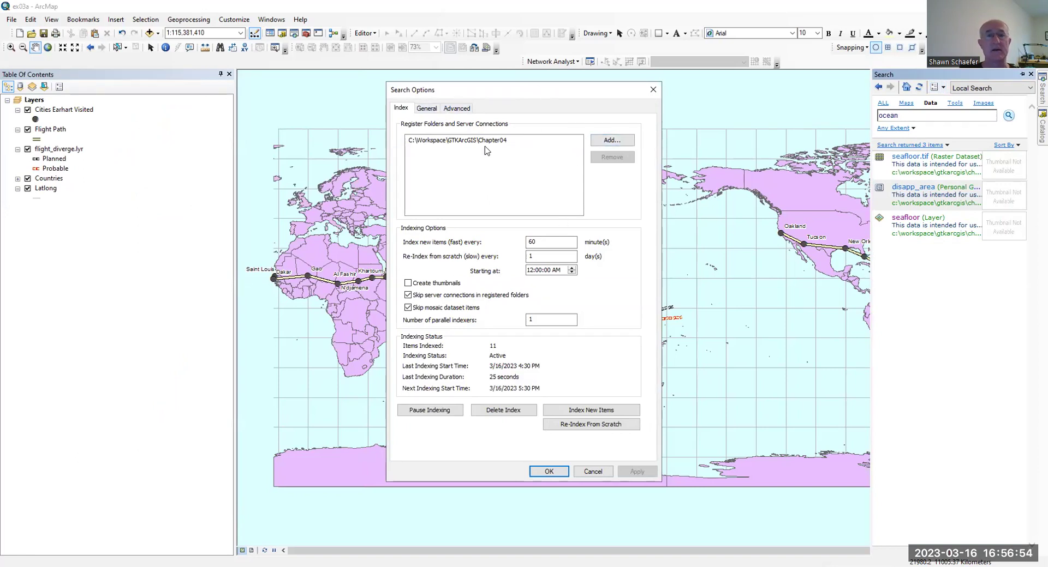
left_click(614, 139)
left_click(425, 234)
left_click(425, 242, "ctrl")
left_click(612, 141)
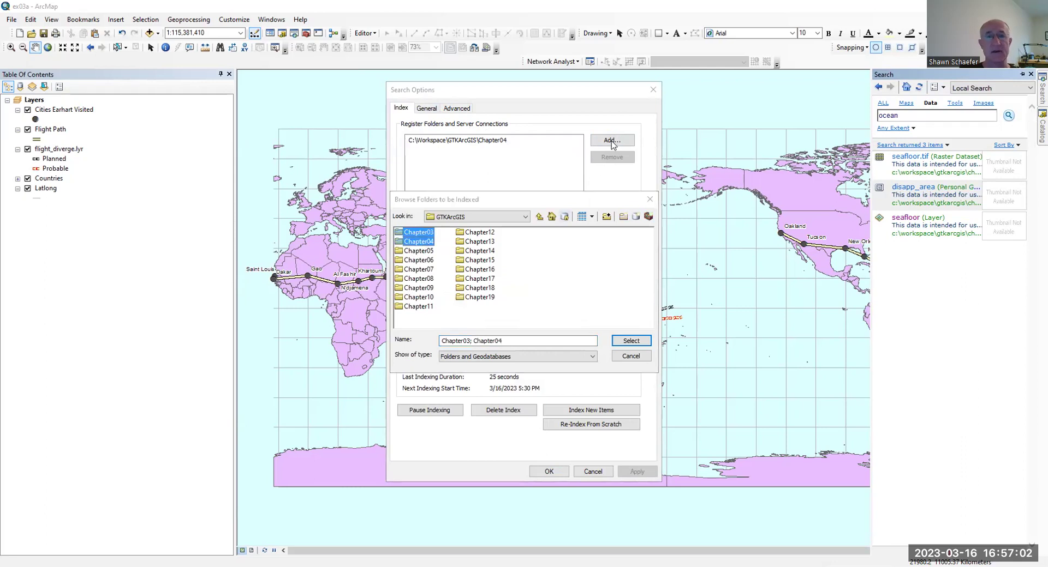
left_click(645, 342)
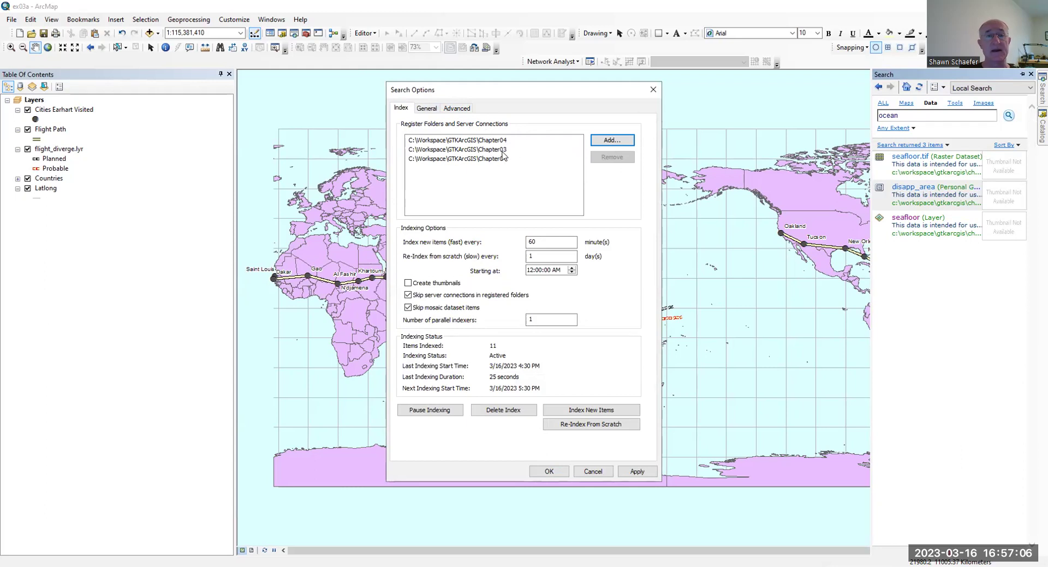
Remove the duplicate Chapter04 entry from the registered folders, index the new items, and apply the search options
left_click(502, 158)
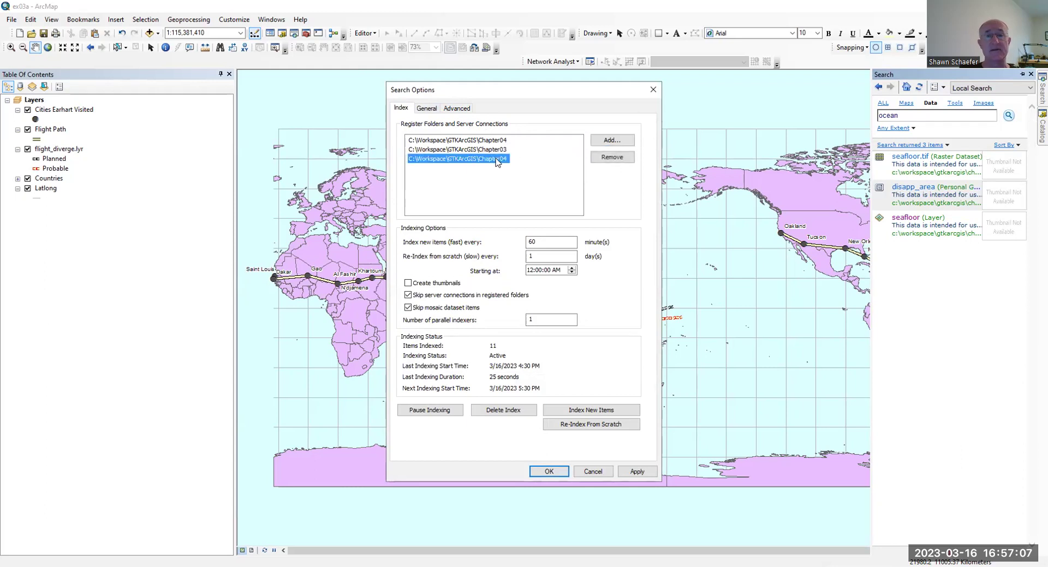
left_click(609, 156)
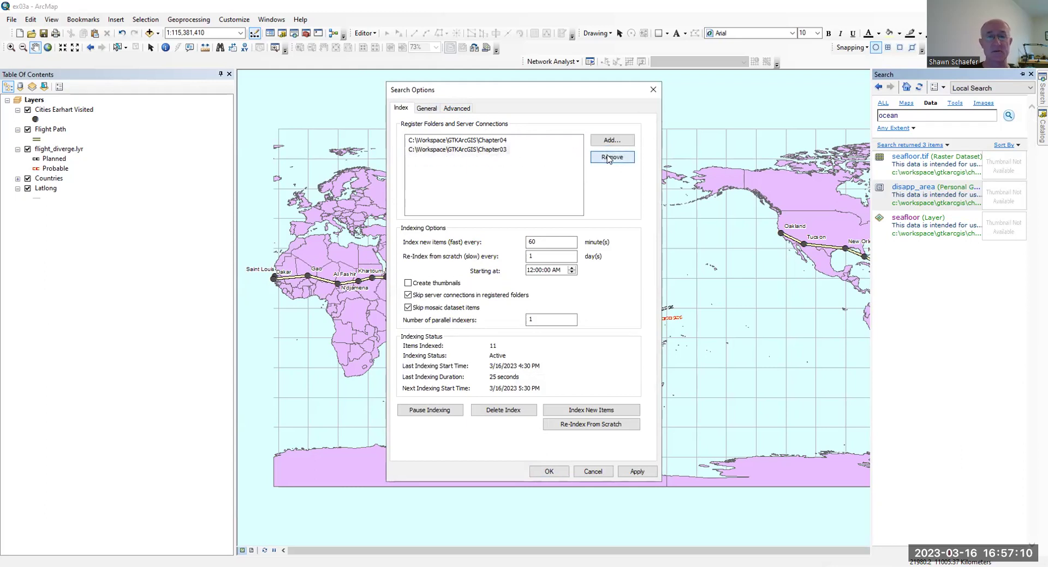
left_click(604, 411)
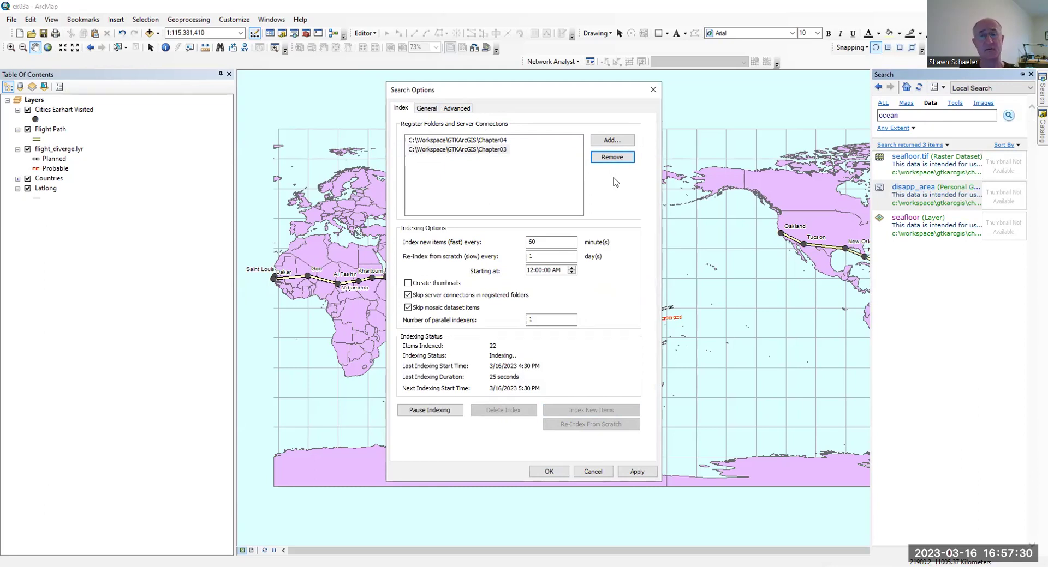
left_click(635, 470)
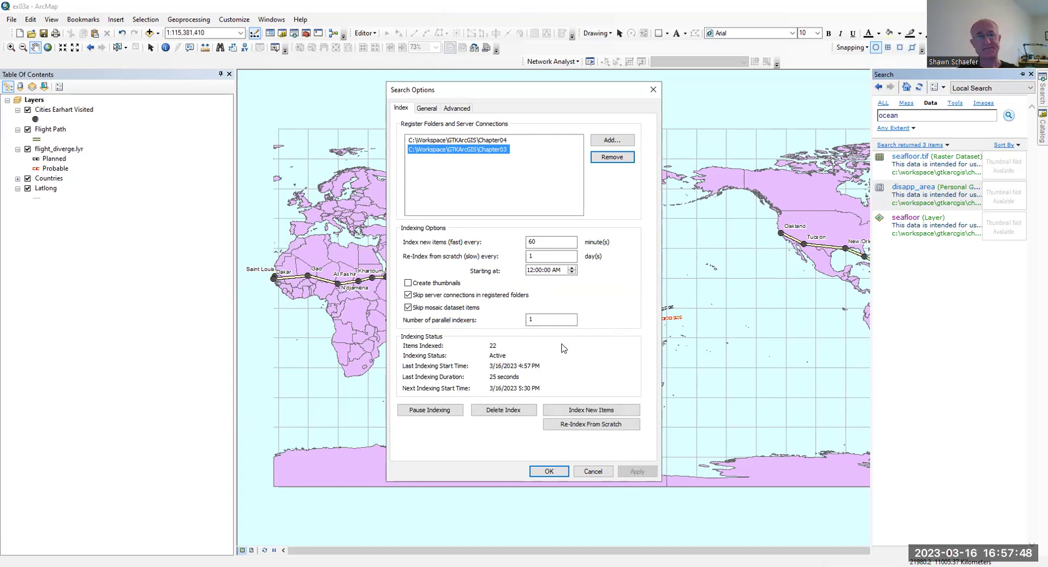
left_click(548, 472)
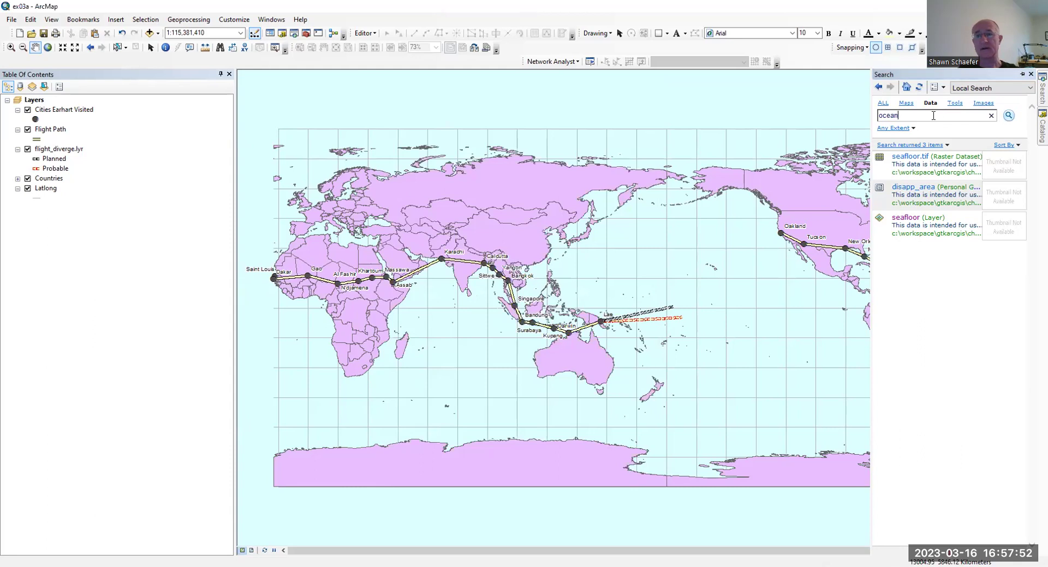
Search the local data for "earhart" and add the flight_diverge shapefile to the map
left_click(936, 115)
type("earhar")
key("Return")
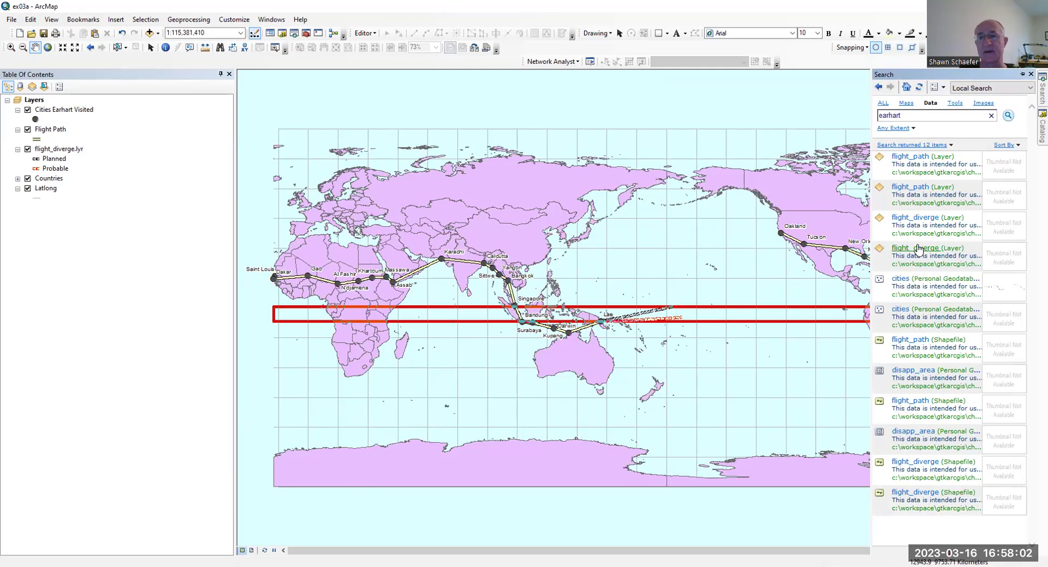
left_click(917, 494)
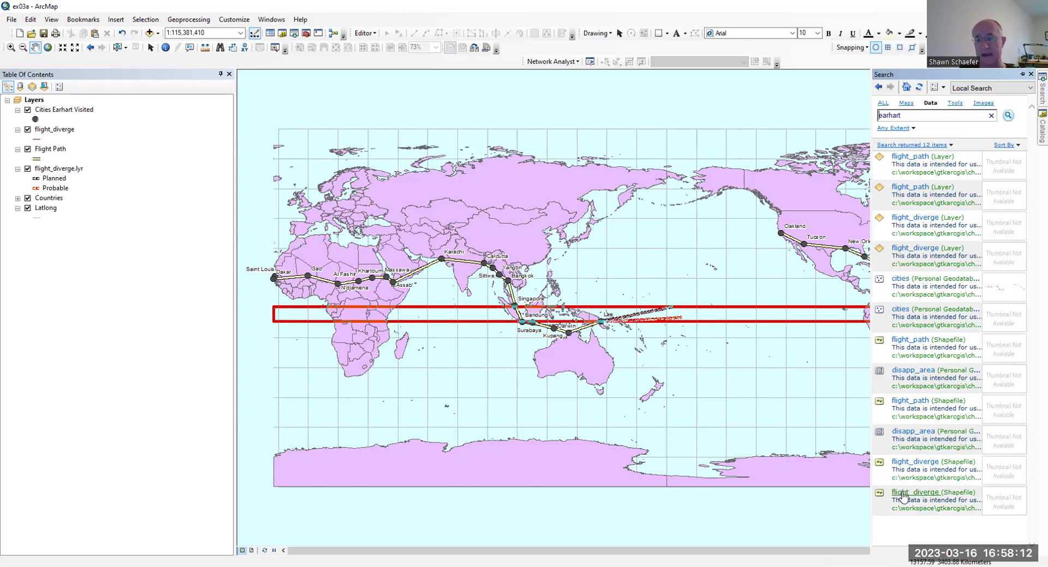
Locate the flight_diverge shapefile in the Catalog and look through the Chapter03 and Chapter04 folder contents
left_click(910, 508)
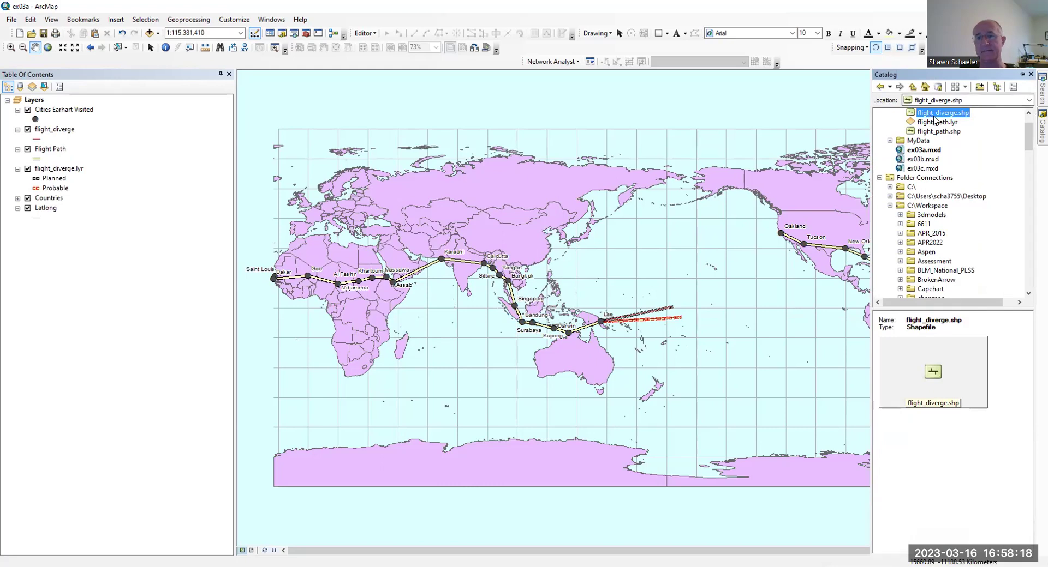
scroll(934, 159, "up", 2)
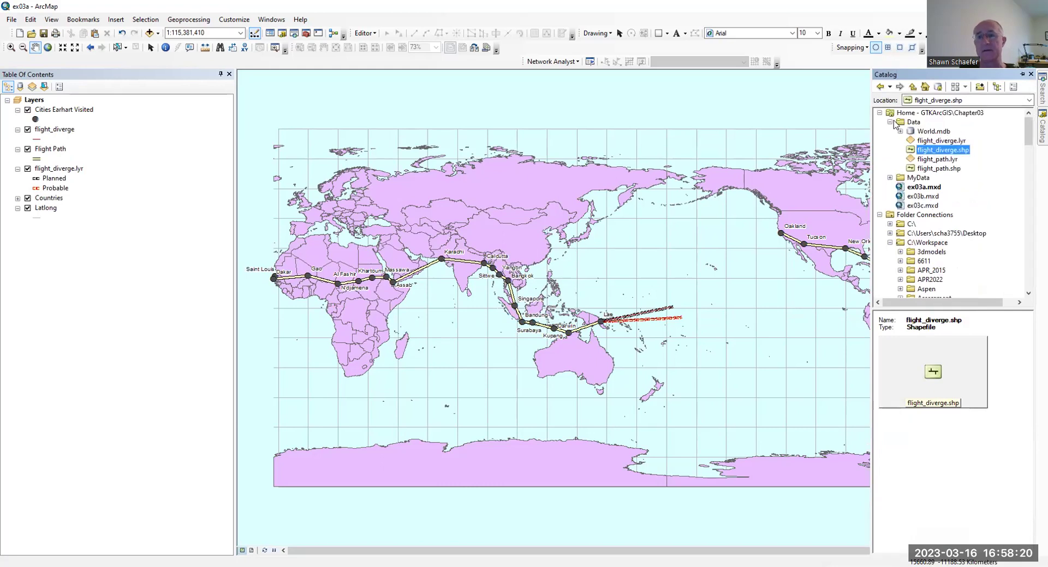
scroll(906, 249, "down", 8)
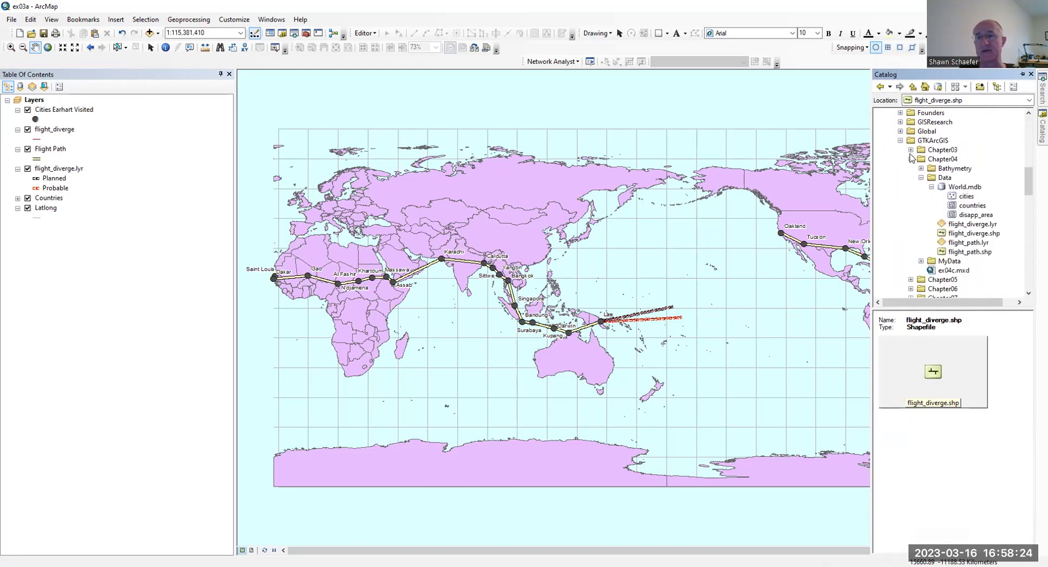
left_click(909, 159)
left_click(909, 159)
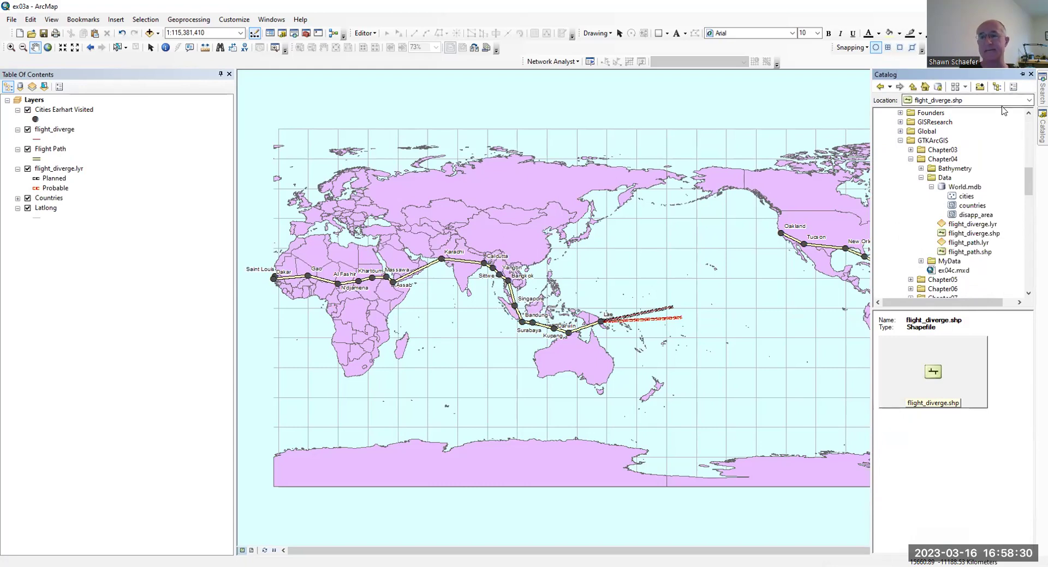
Search the local data for "ocean" and locate the seafloor layer in the Catalog
left_click(1041, 90)
double_click(890, 115)
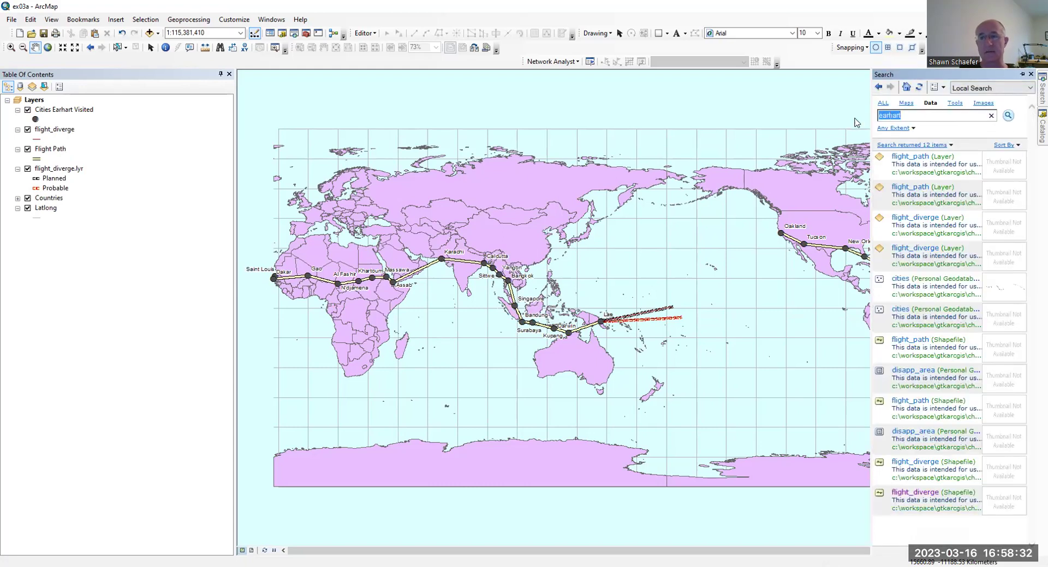
type("0cean")
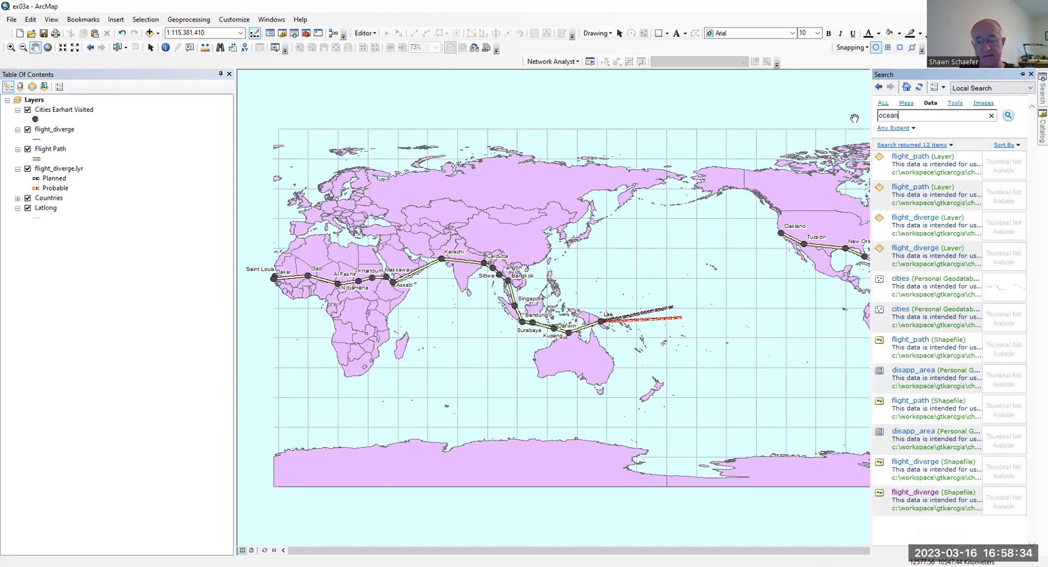
key("Return")
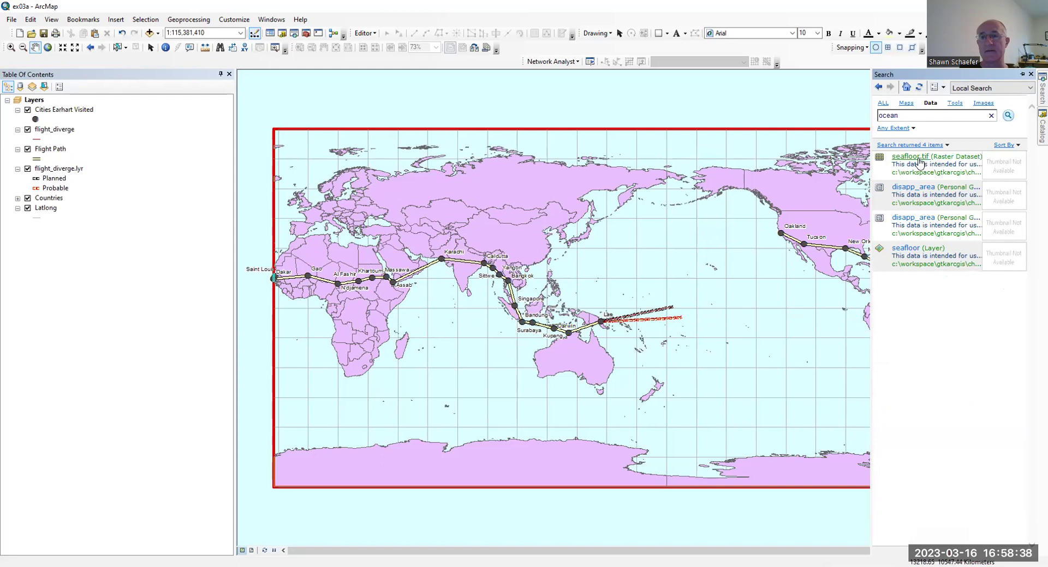
left_click(906, 267)
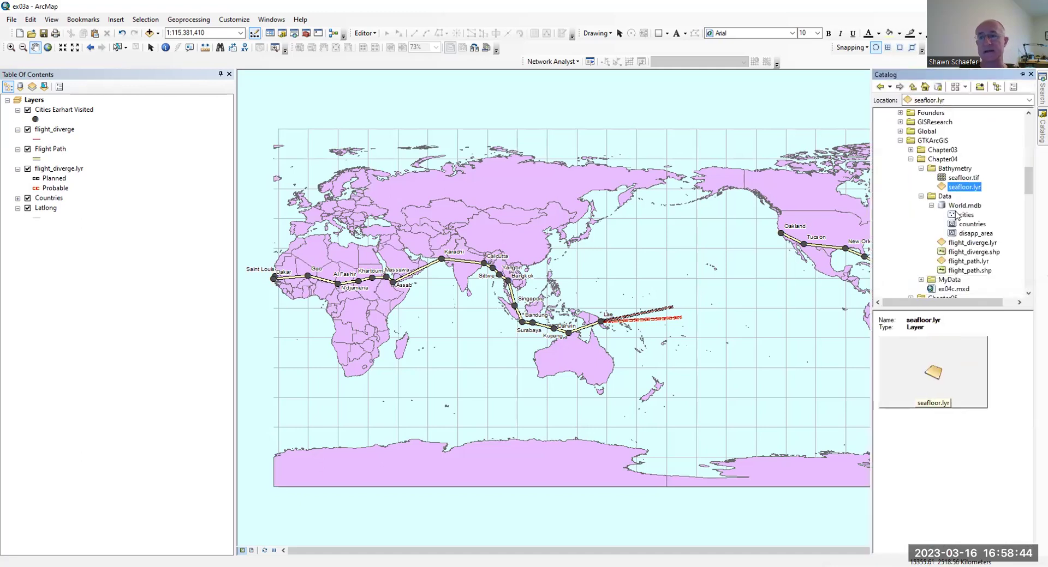
Open the item description of seafloor.lyr and show its Geography preview
left_click(952, 187)
right_click(952, 187)
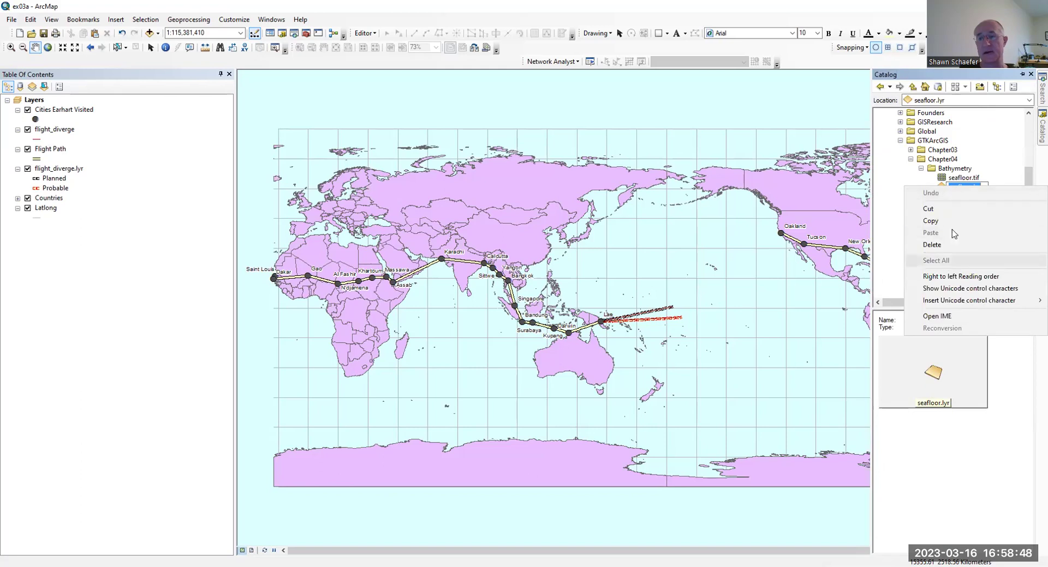
left_click(943, 190)
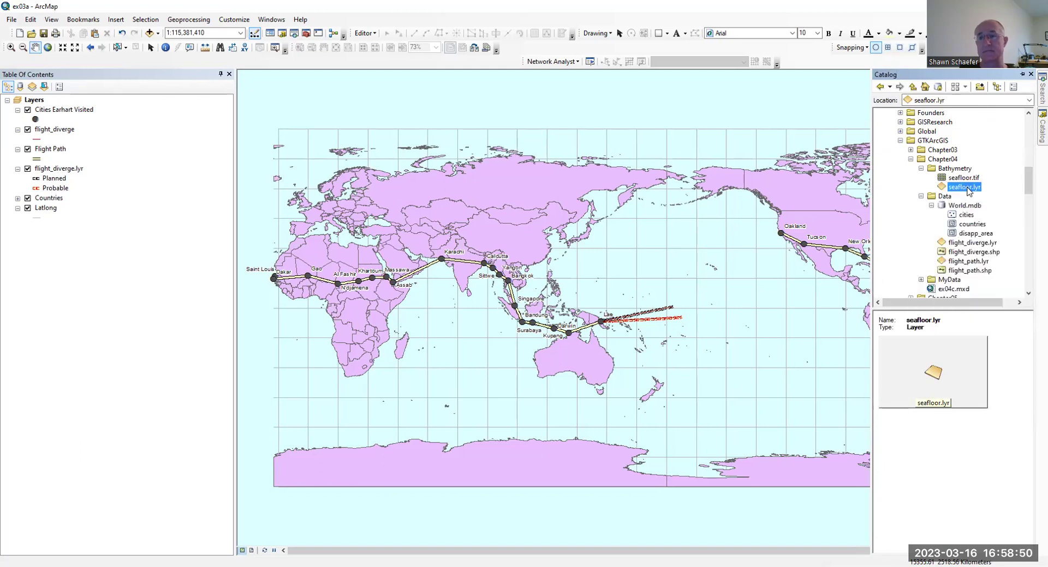
right_click(966, 259)
key("Escape")
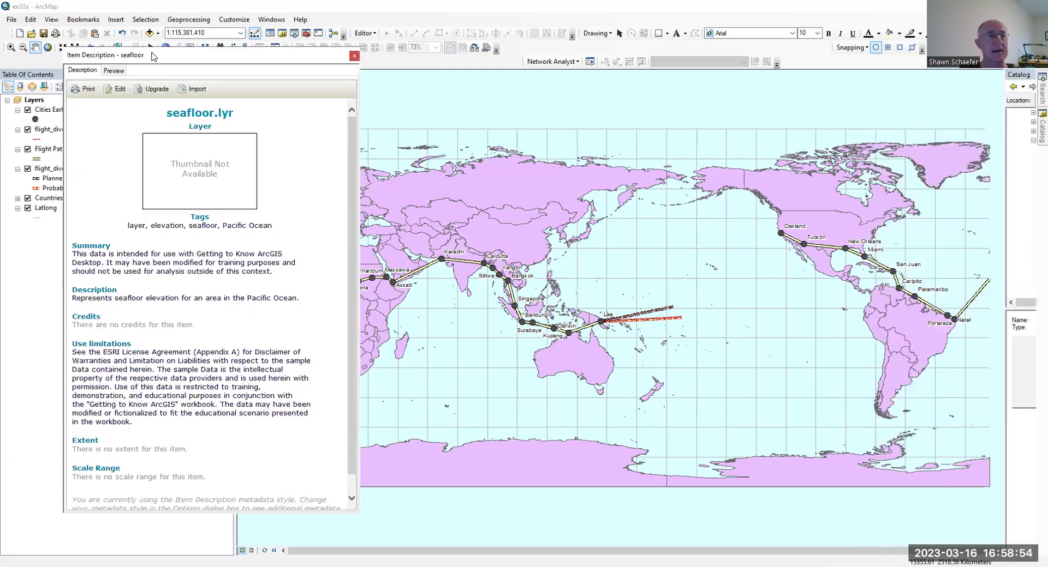
left_click(114, 71)
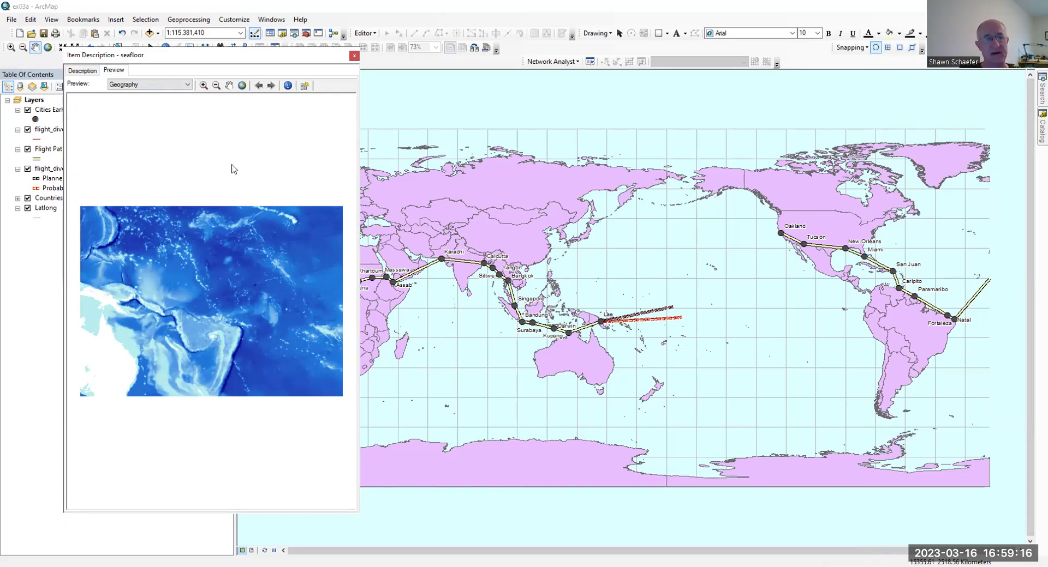
Identify the pixel values at several deep, shallow and land locations in the seafloor preview
left_click(287, 86)
left_click(241, 259)
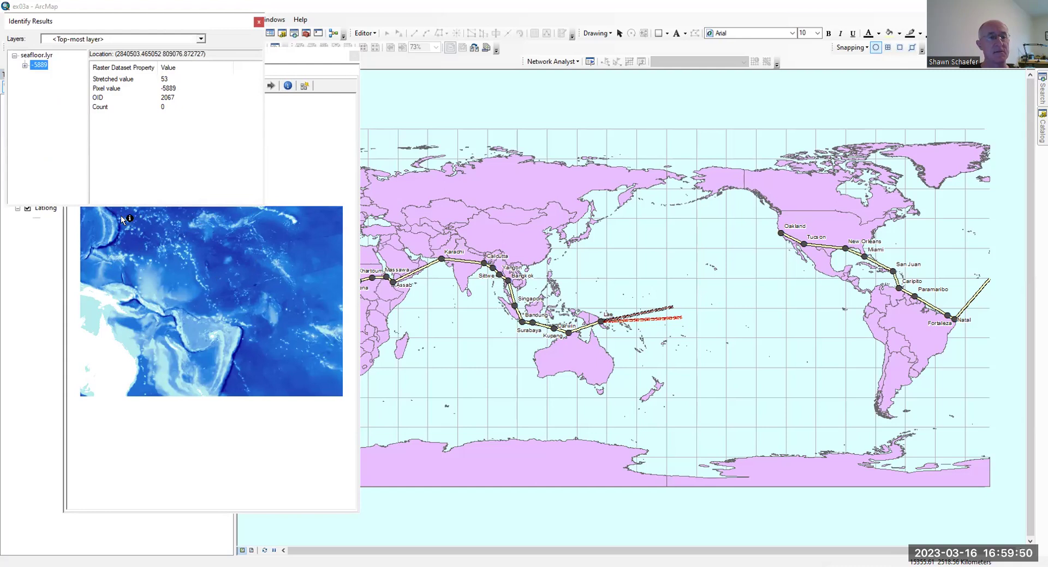
left_click(109, 242)
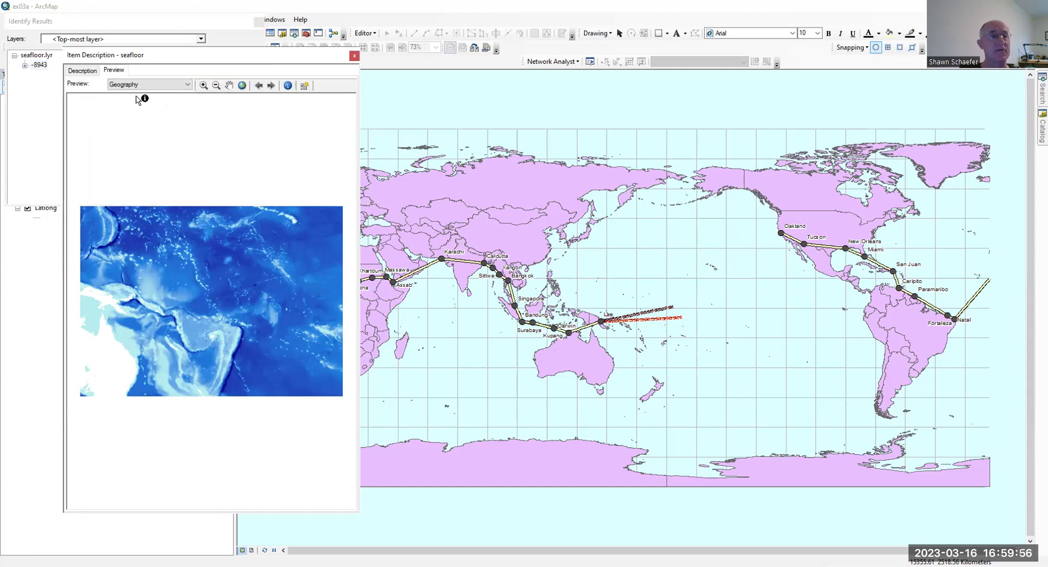
left_click_drag(196, 58, 169, 149)
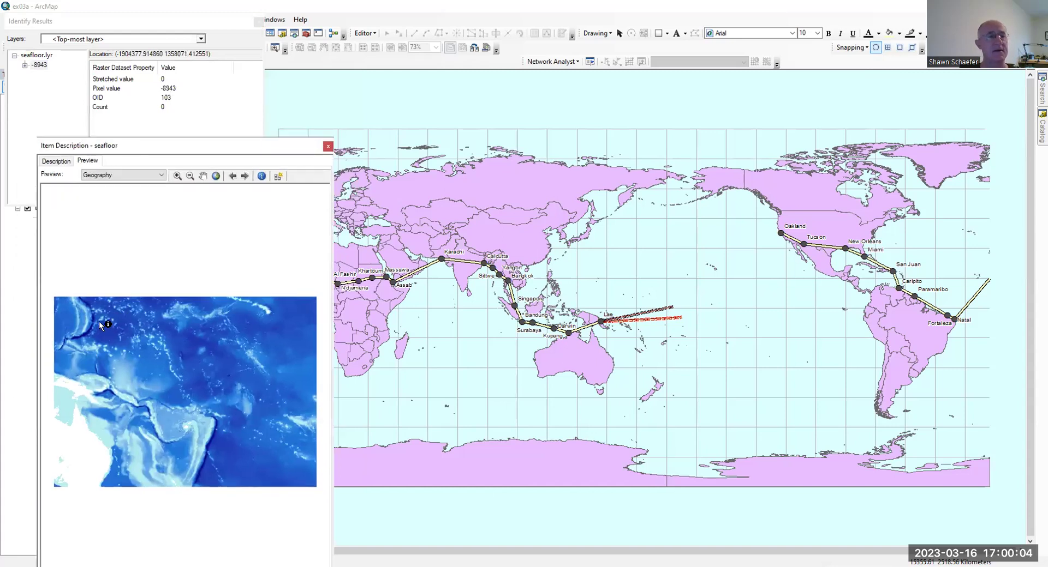
left_click(125, 383)
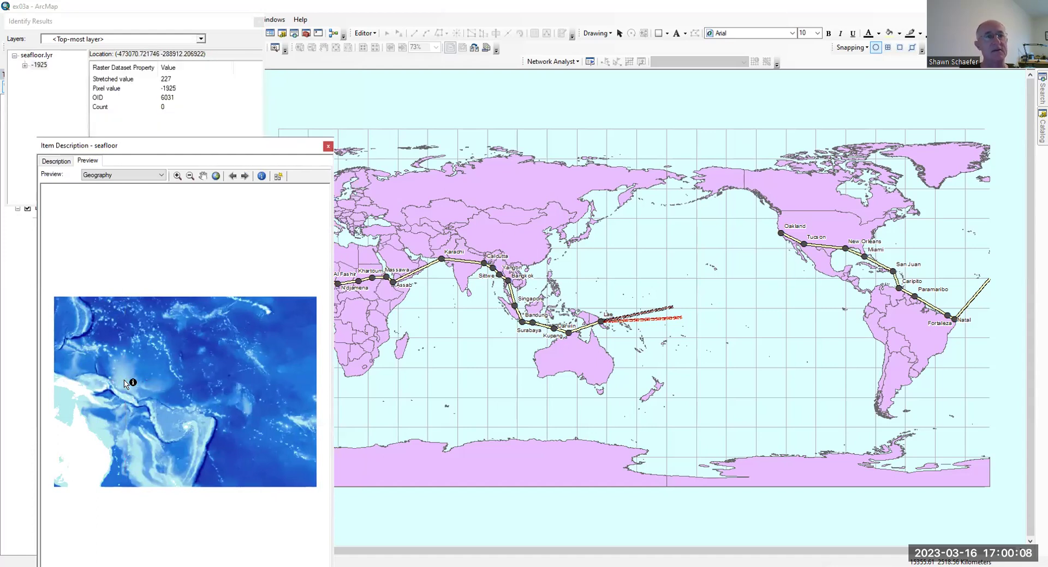
left_click(75, 442)
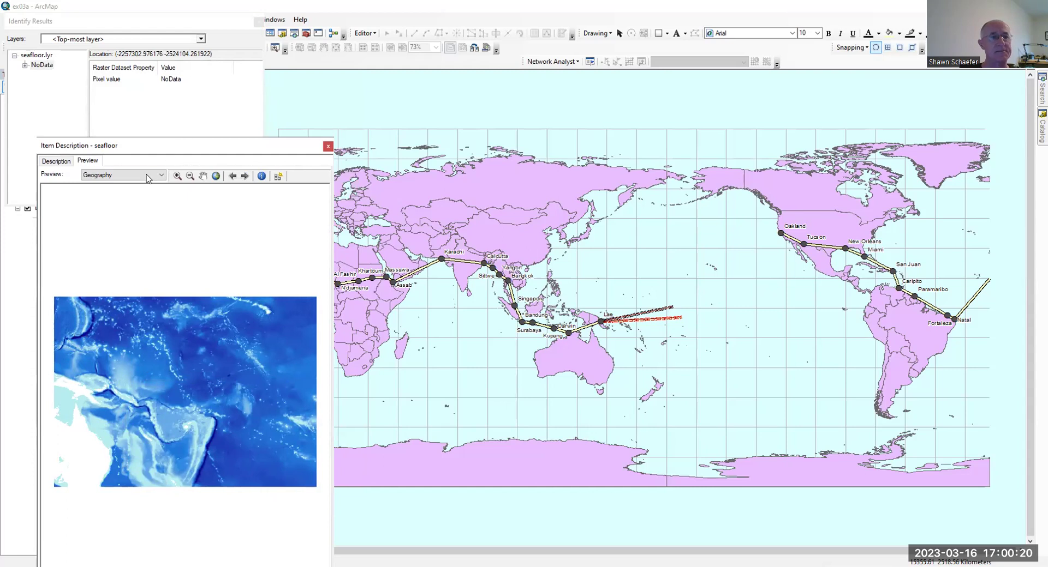
Create a thumbnail of seafloor.lyr from its Geography preview, check it in the description, and close the open windows
left_click(45, 164)
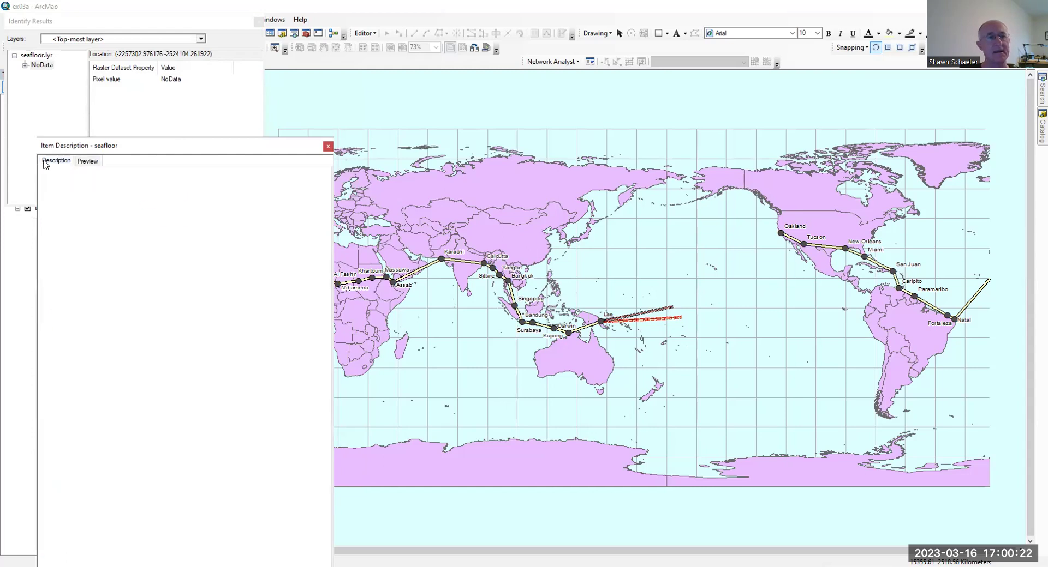
left_click(88, 161)
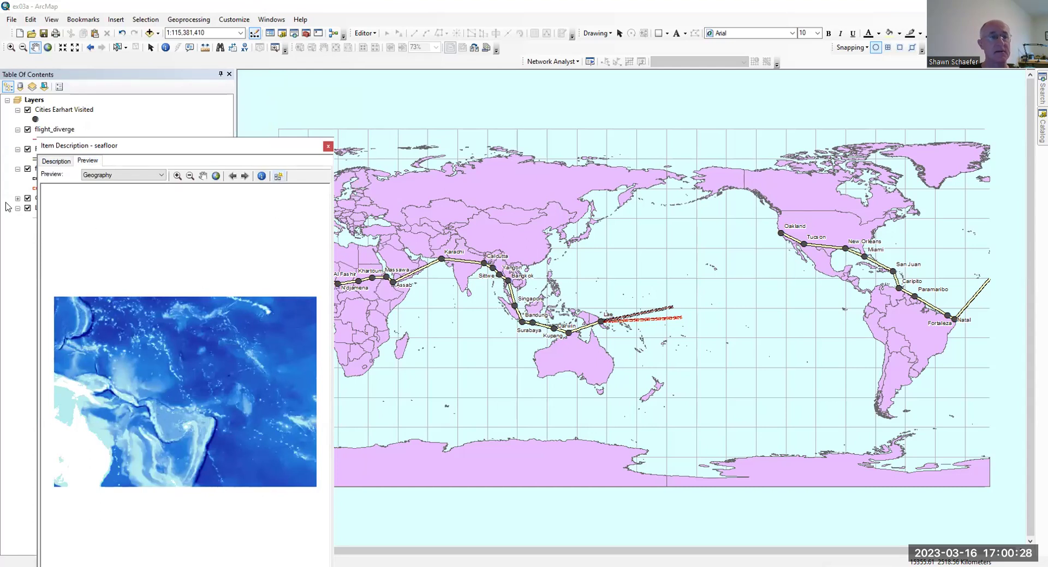
left_click(46, 164)
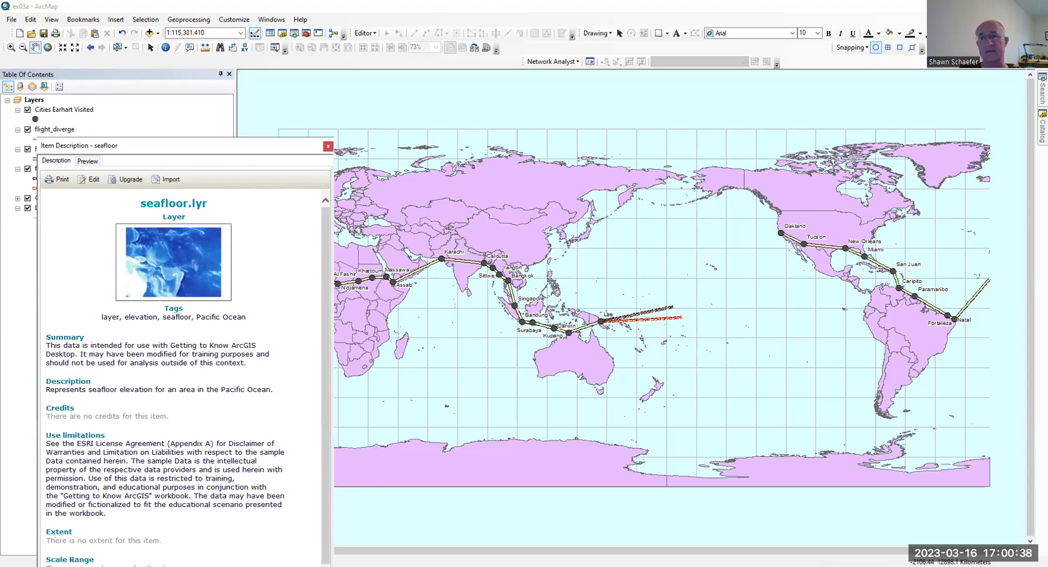
left_click(327, 146)
Review the item description and Geography preview of seafloor.tif in the Bathymetry folder, and close its description window
mouse_move(1041, 127)
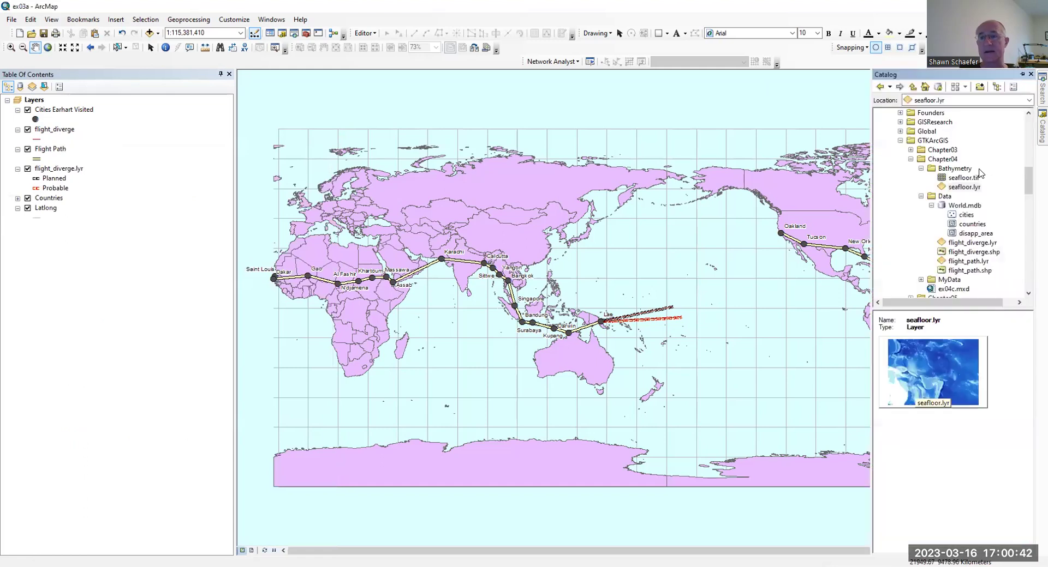
left_click(974, 178)
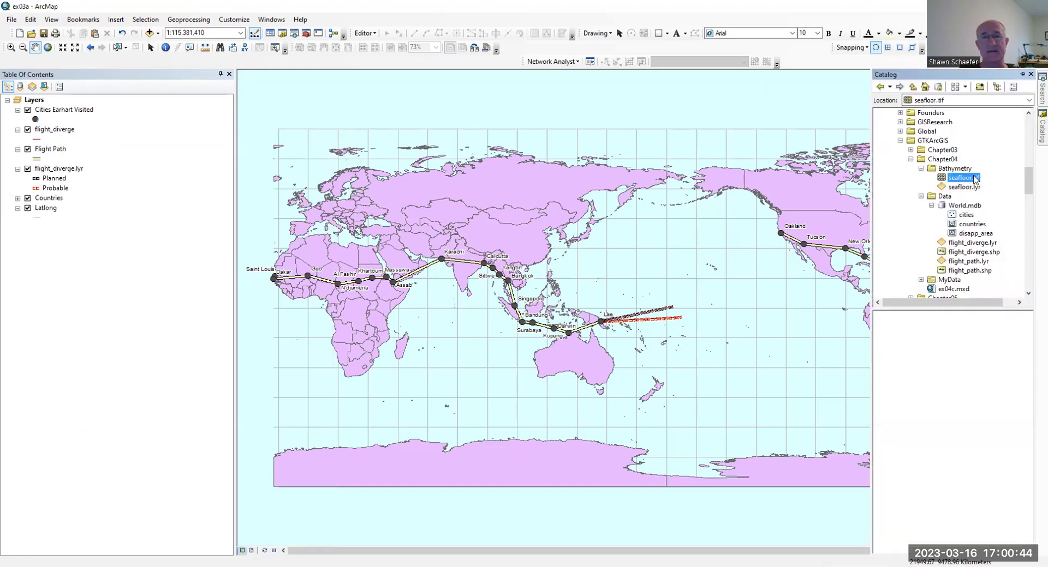
right_click(974, 179)
left_click(960, 306)
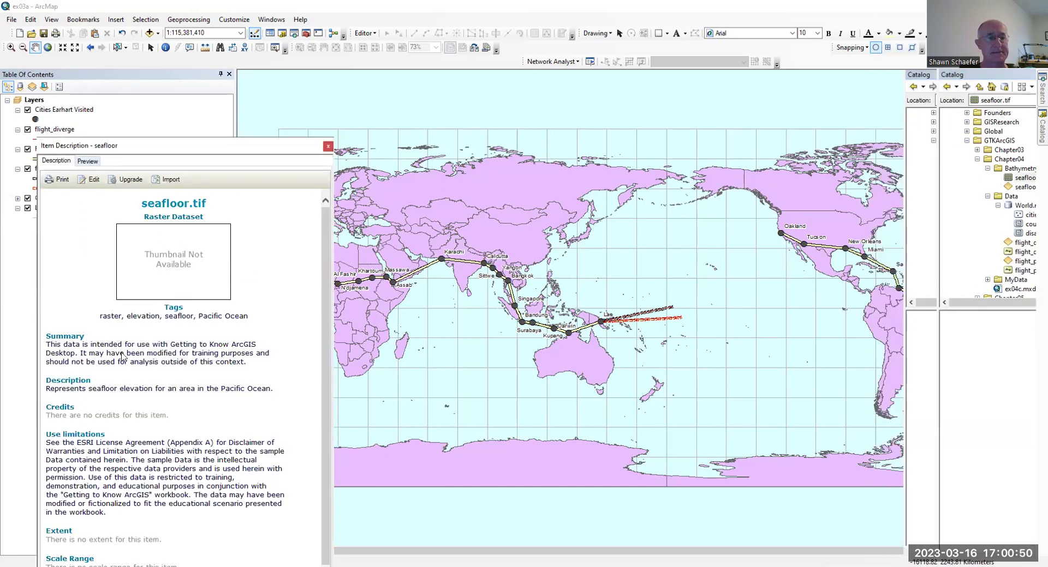
left_click(90, 163)
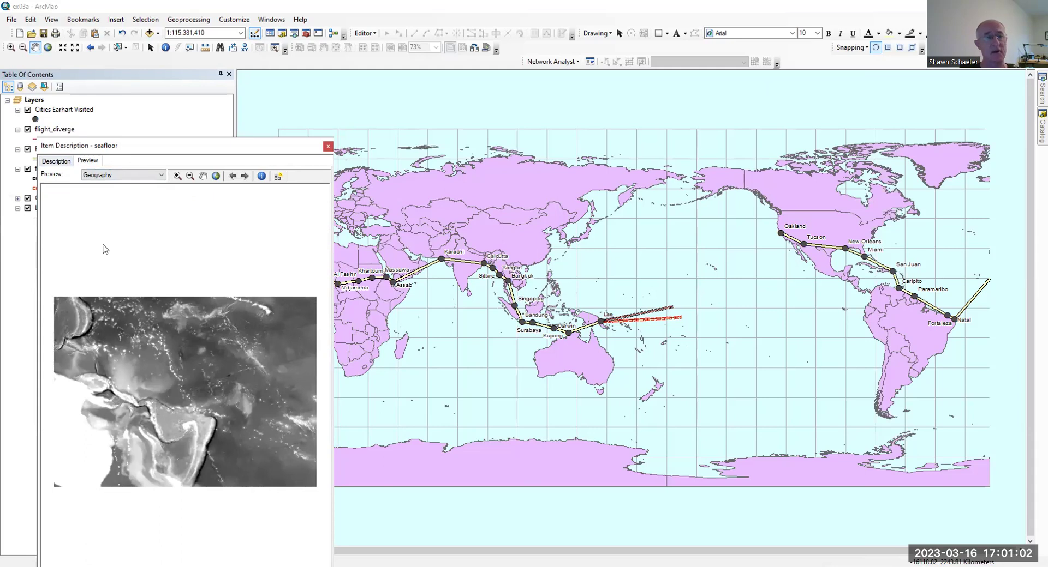
left_click(62, 161)
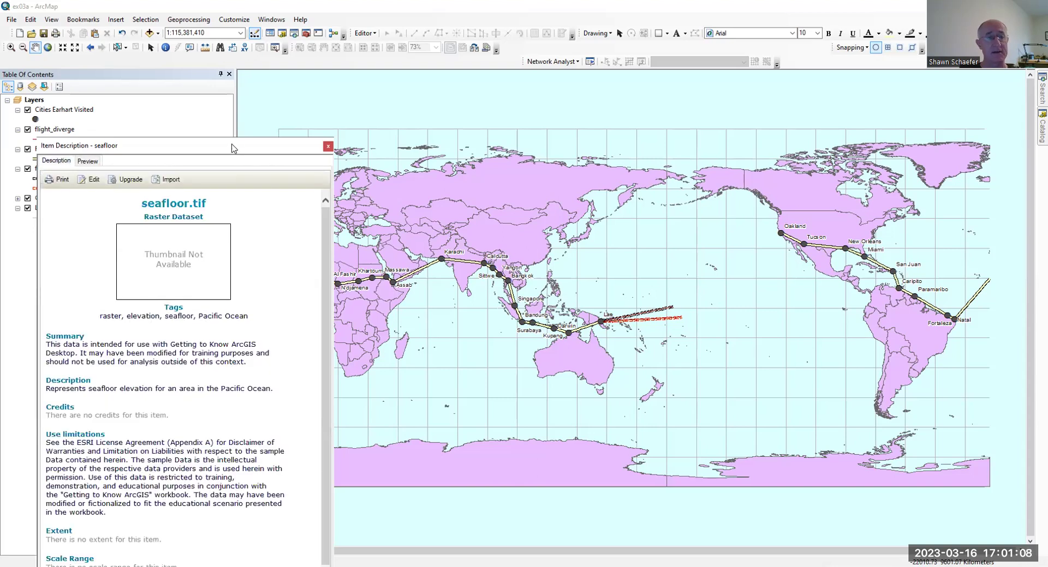
left_click(327, 148)
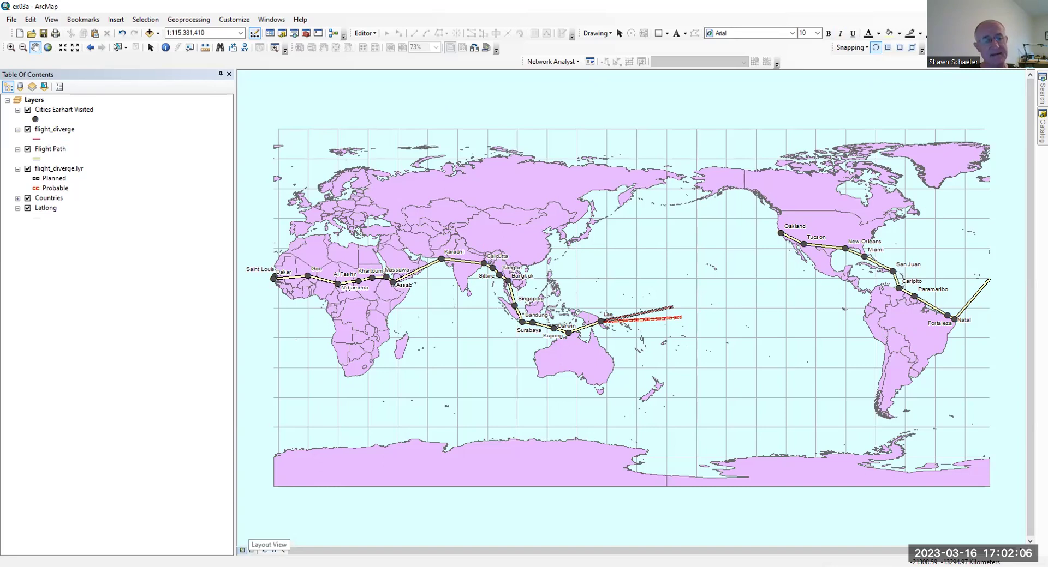
Switch to layout view and move the map's data frame up close to the page's upper edge
left_click(251, 551)
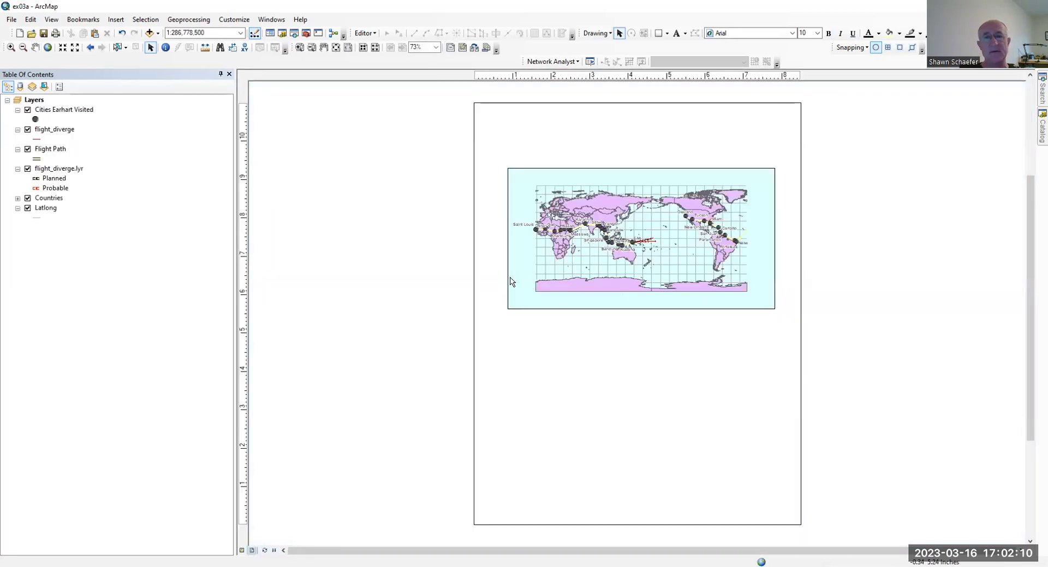
left_click(662, 288)
left_click_drag(648, 306, 649, 267)
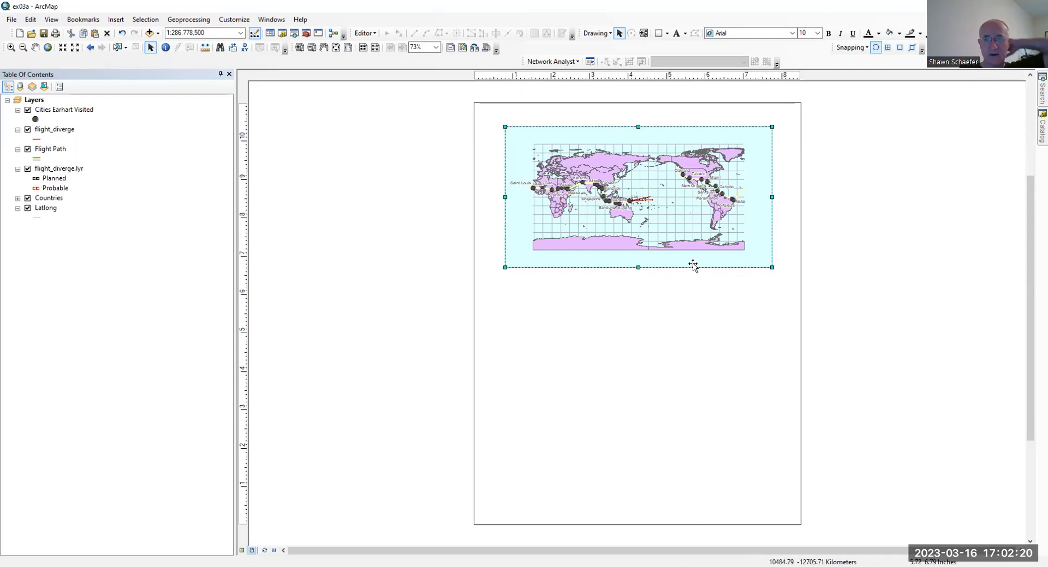
left_click(682, 291)
left_click(551, 229)
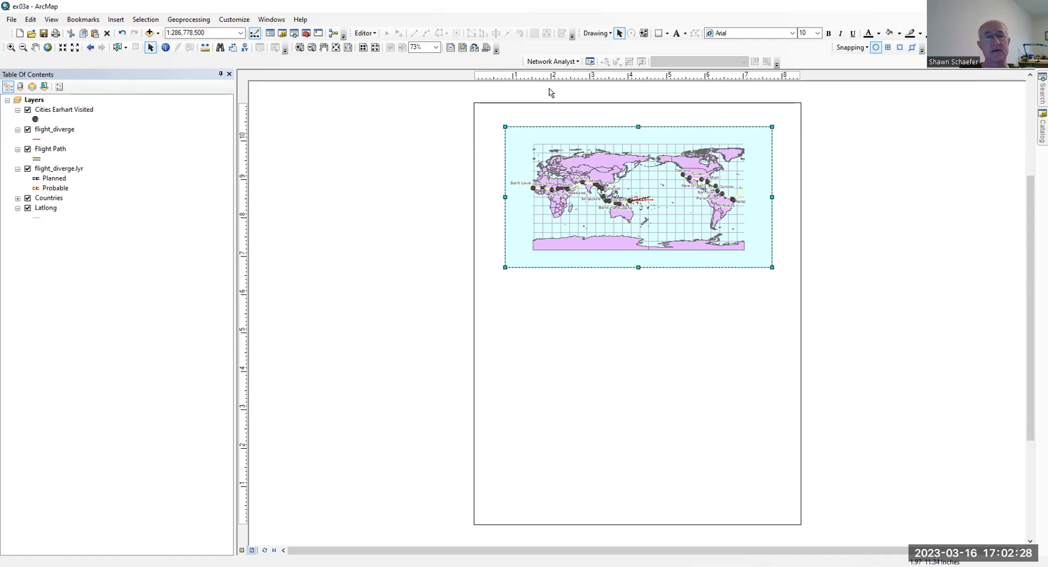
Pan and zoom the map inside the data frame, and return it to its full extent
left_click(36, 48)
mouse_move(589, 186)
left_mouse_down()
mouse_move(629, 189)
mouse_move(565, 203)
mouse_move(583, 194)
left_mouse_up()
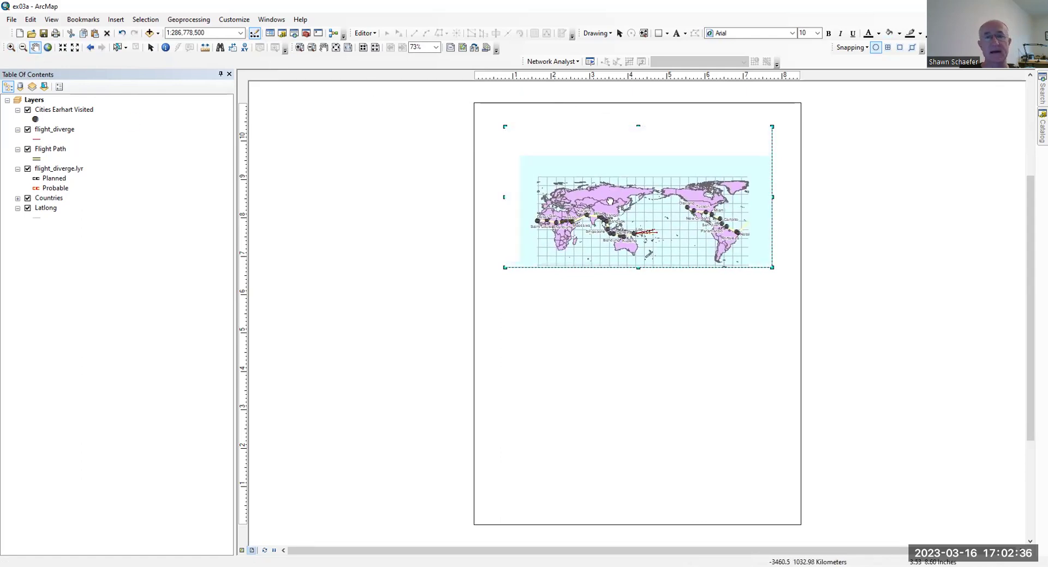
left_click(11, 47)
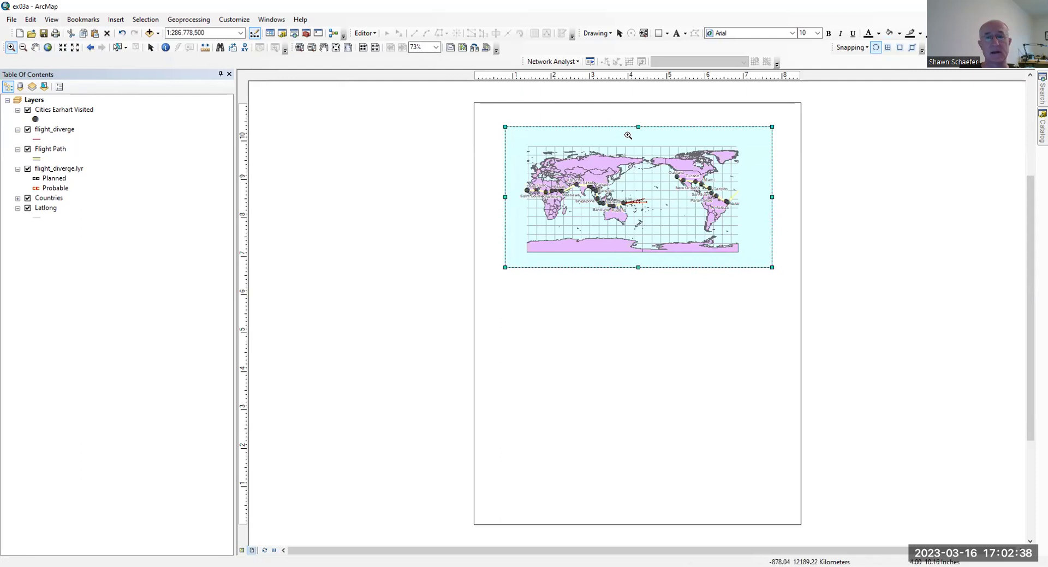
left_click(612, 189)
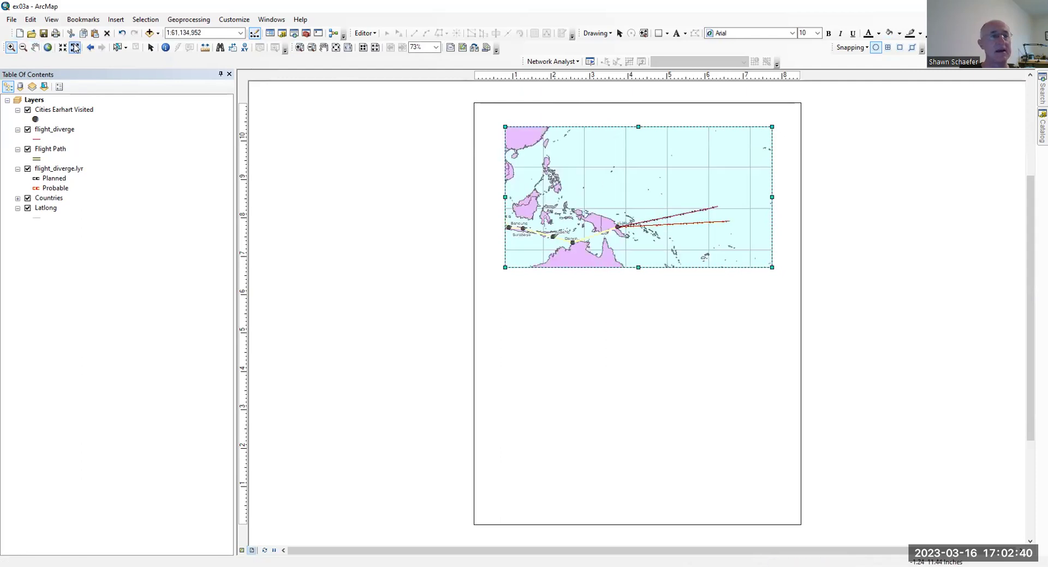
left_click(90, 48)
left_click(47, 47)
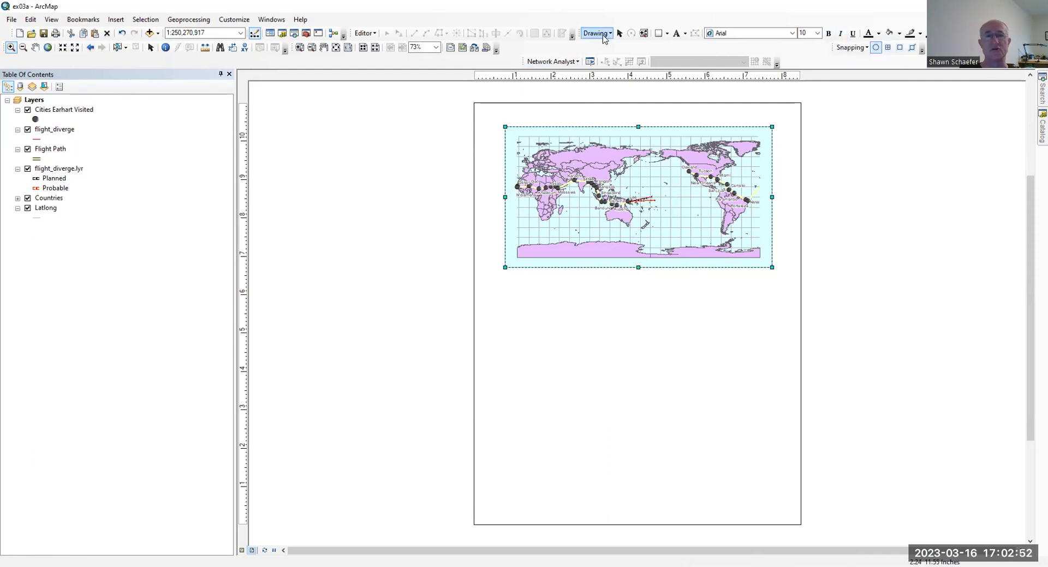
Add the text "Route Earhart Followed" to the page above the data frame
left_click(617, 34)
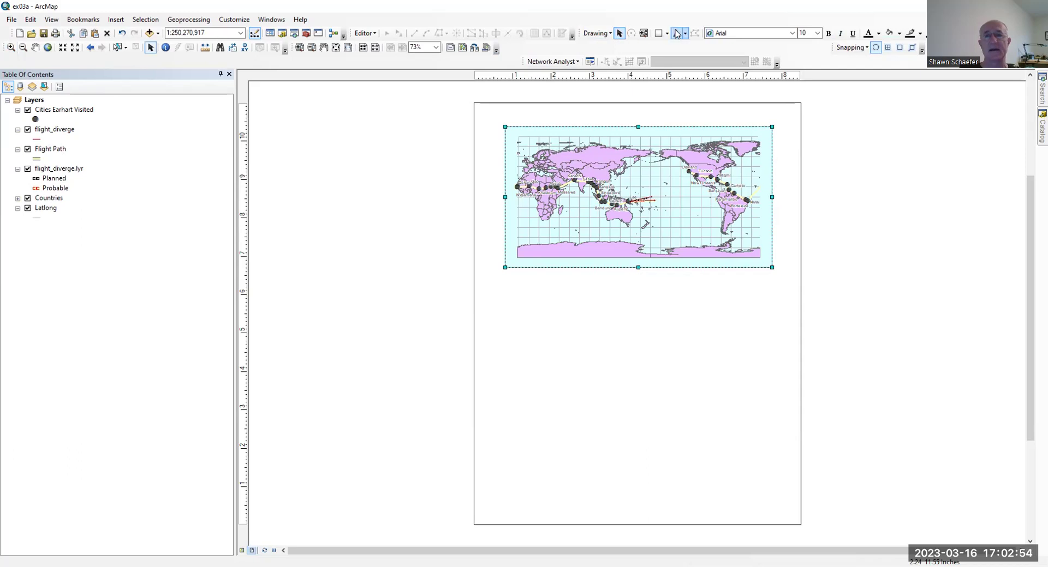
left_click(676, 34)
left_click(533, 112)
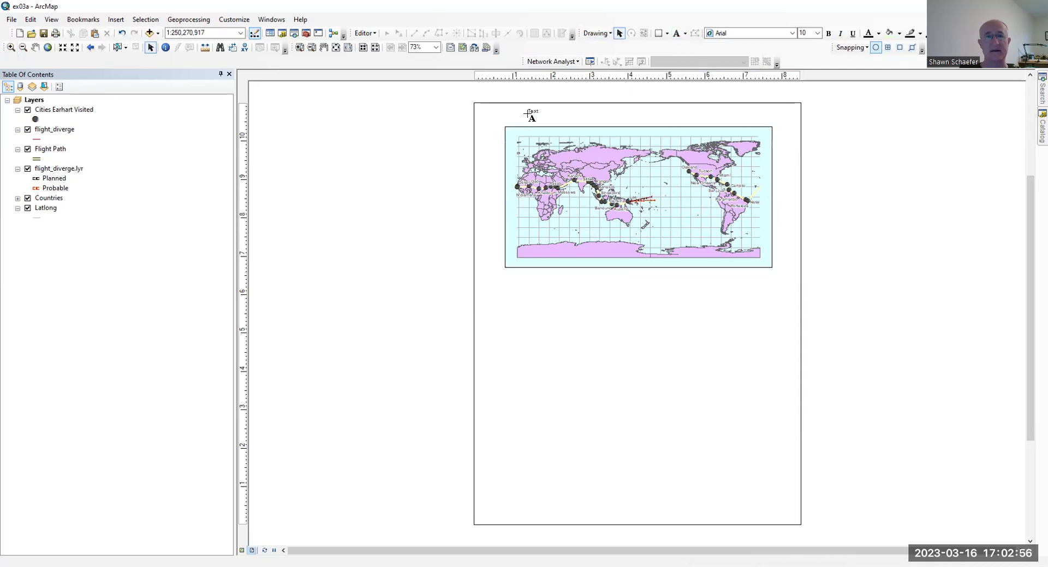
key("BackSpace")
key("BackSpace")
key("BackSpace")
key("BackSpace")
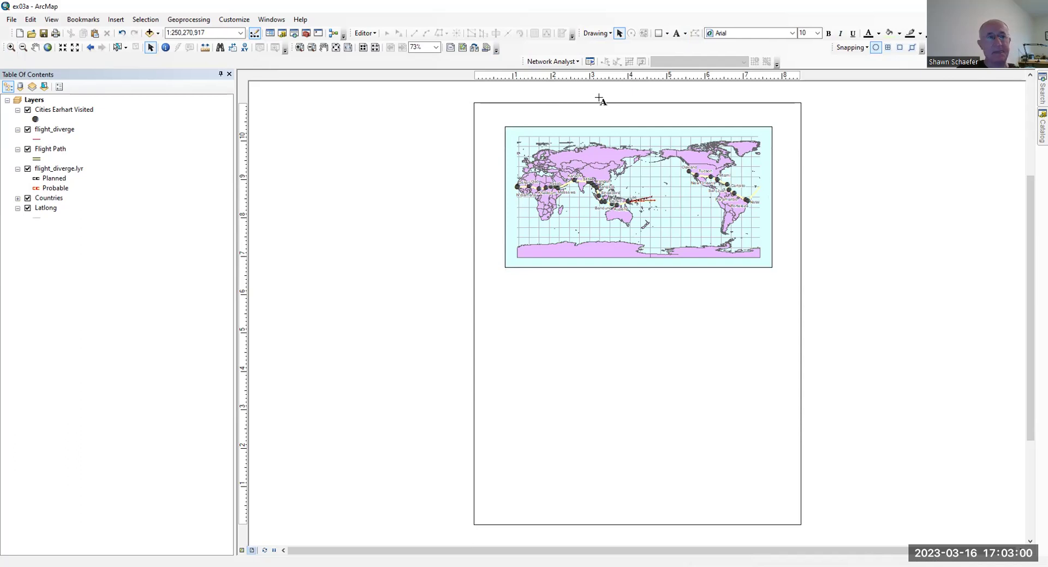
type("Route Earhart Followed")
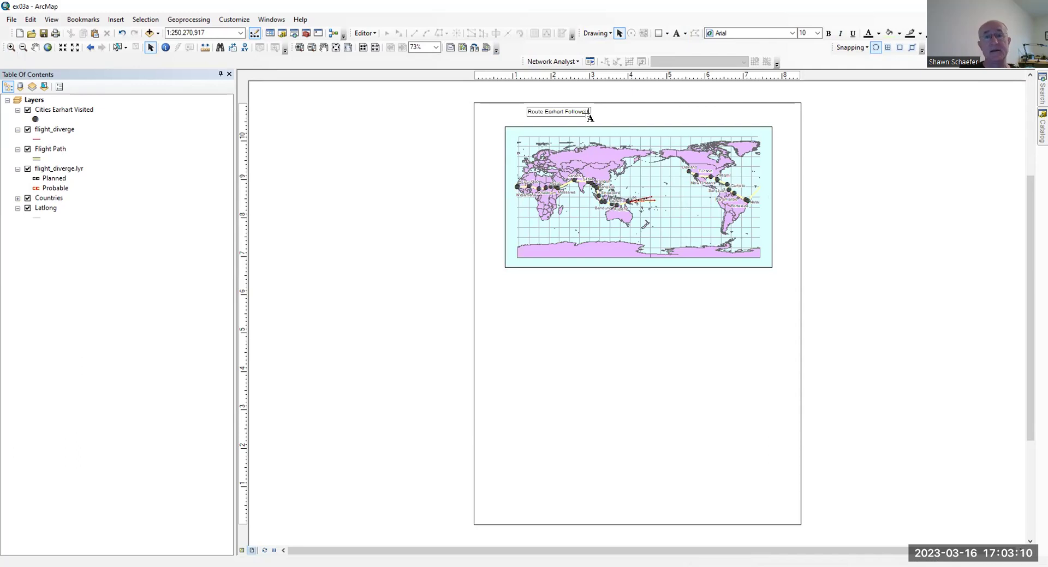
Set the font size of the "Route Earhart Followed" text to 24
left_click_drag(591, 113, 516, 118)
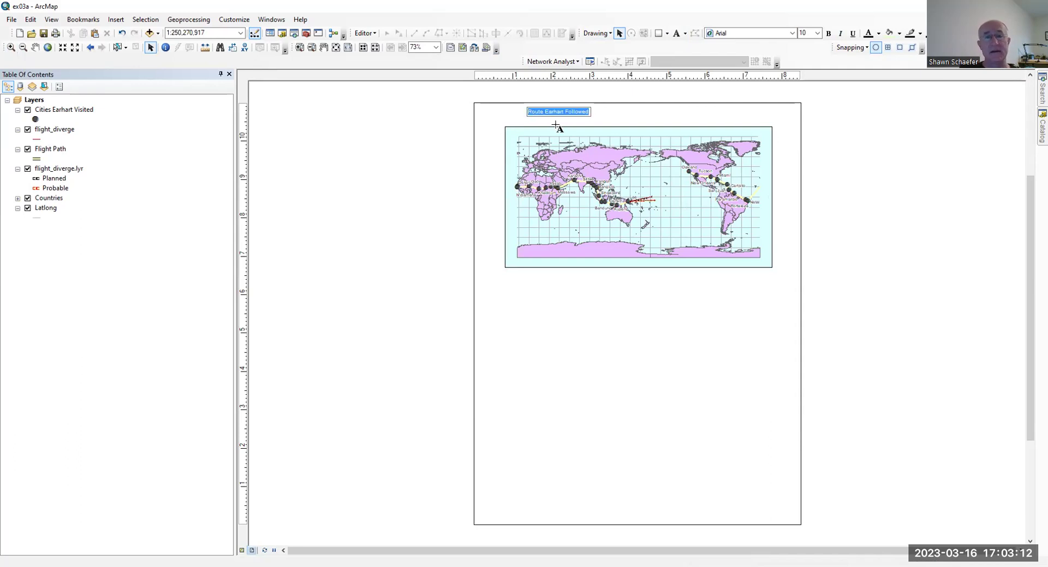
left_click(618, 34)
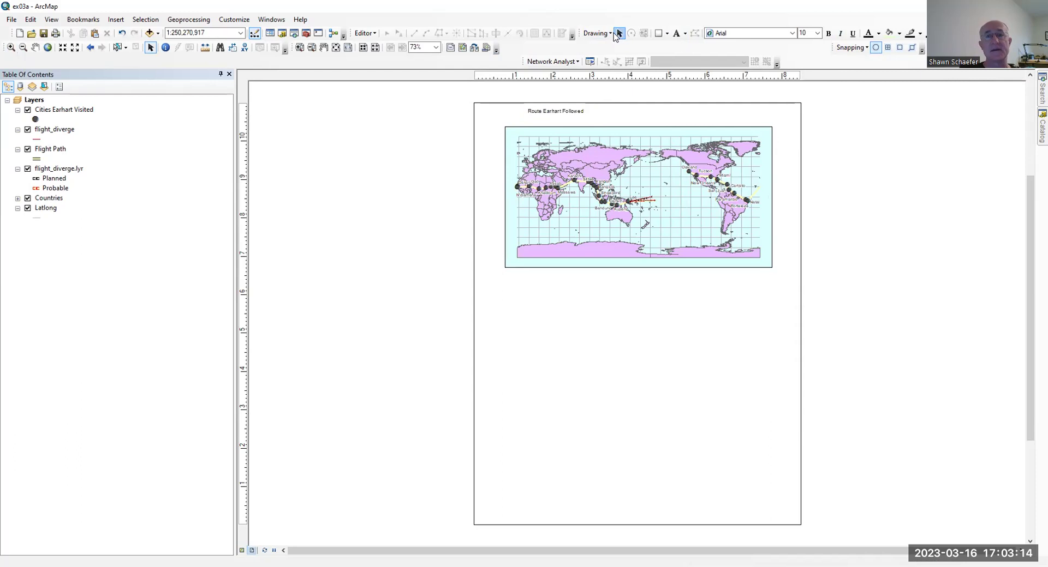
left_click(576, 113)
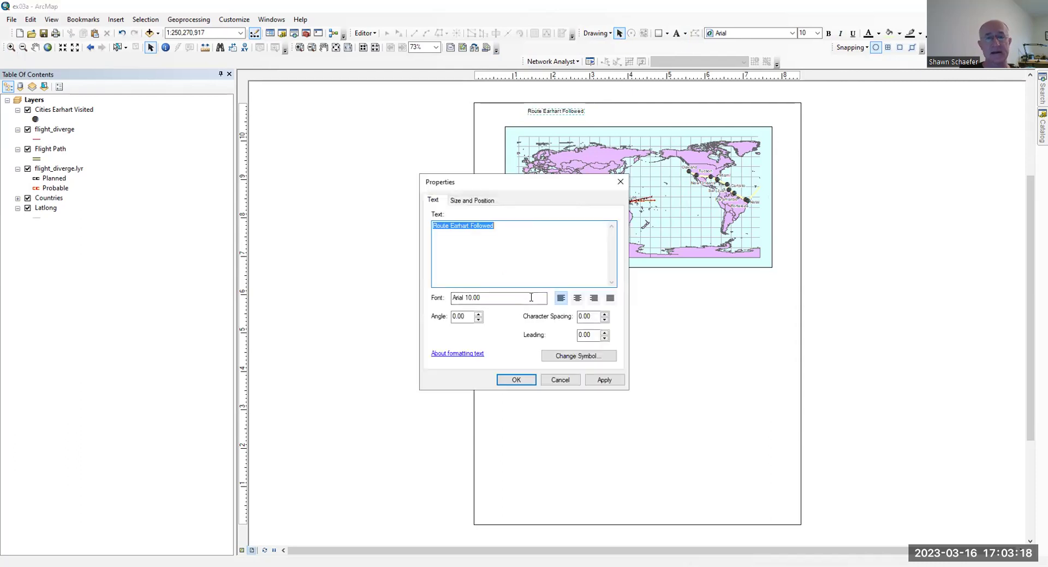
left_click(557, 358)
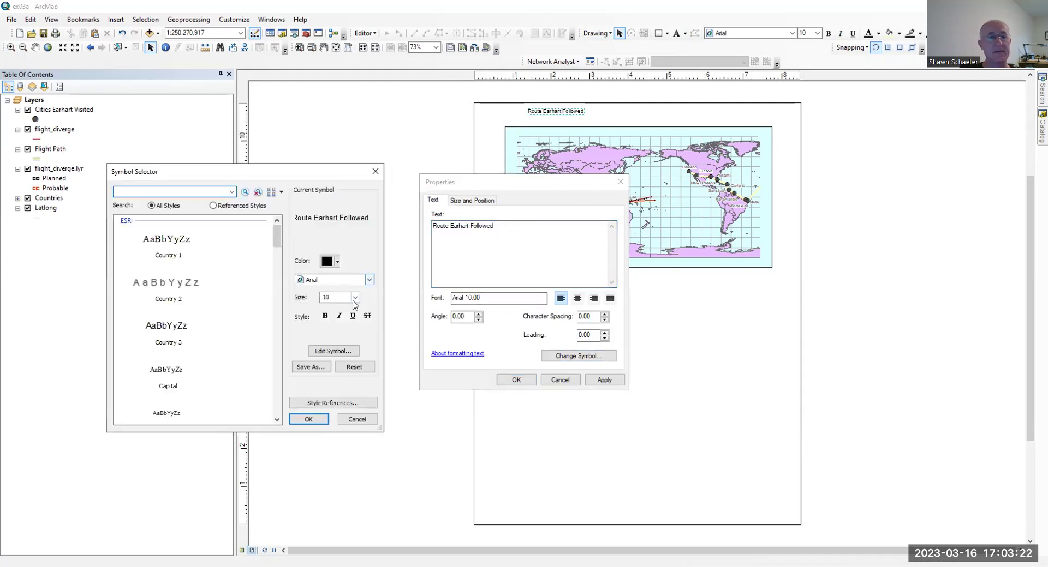
left_click(355, 298)
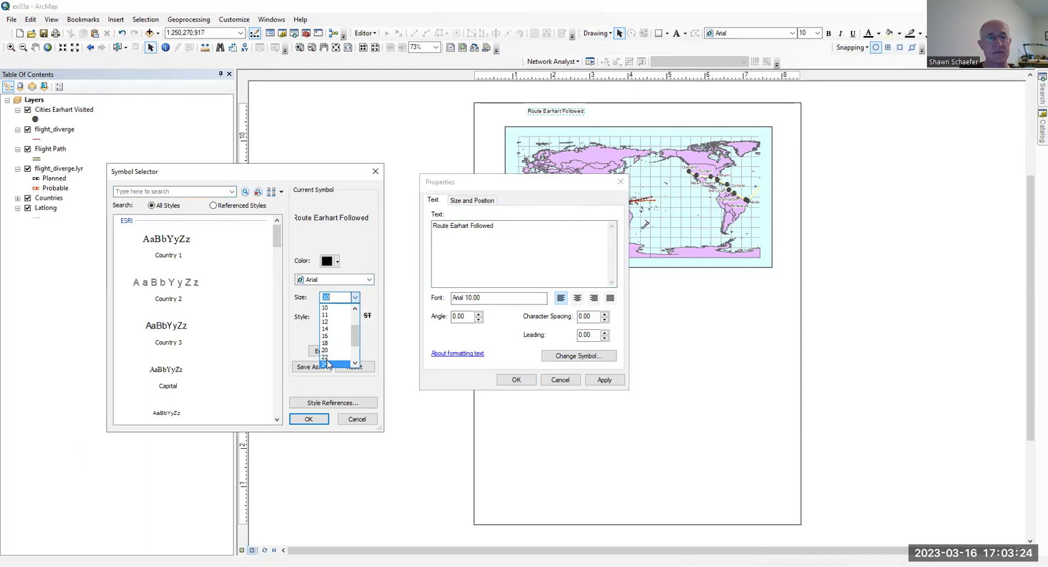
left_click(328, 364)
left_click(595, 384)
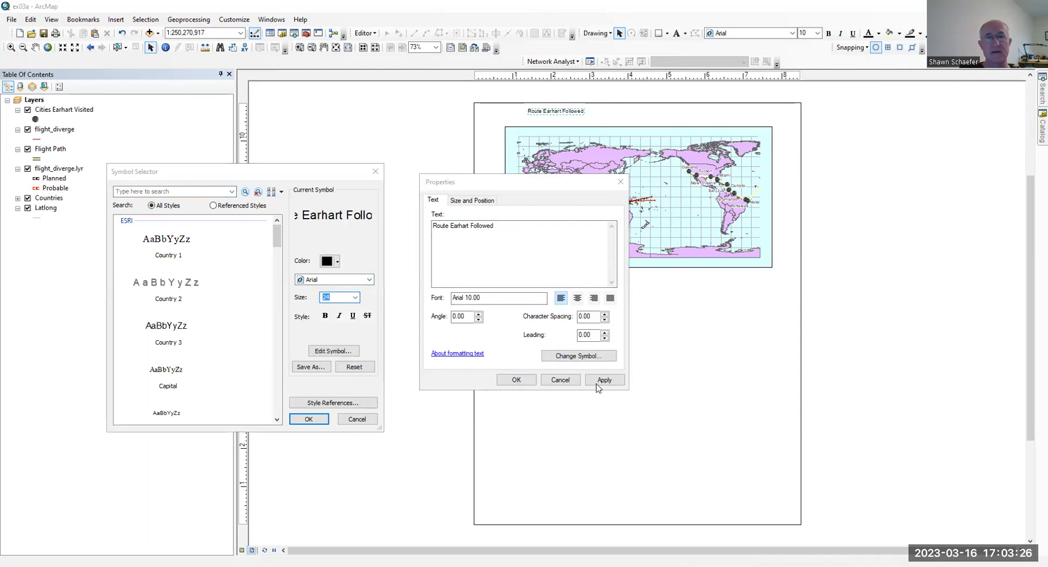
left_click(307, 420)
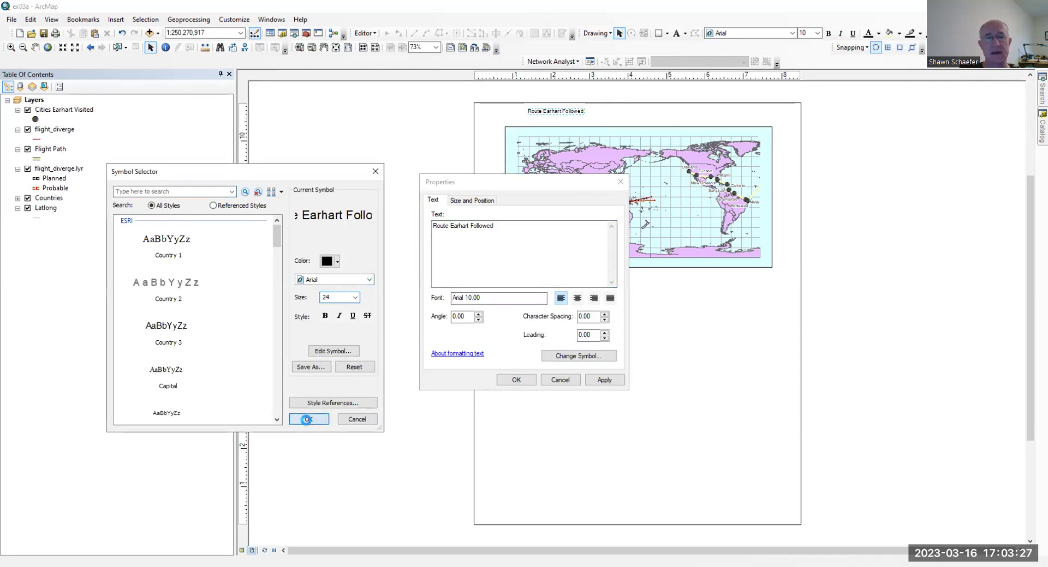
left_click(604, 380)
left_click(527, 383)
Move the "Route Earhart Followed" title below the data frame, centred under the map, and deselect it
left_click_drag(644, 115, 697, 293)
left_click(731, 293)
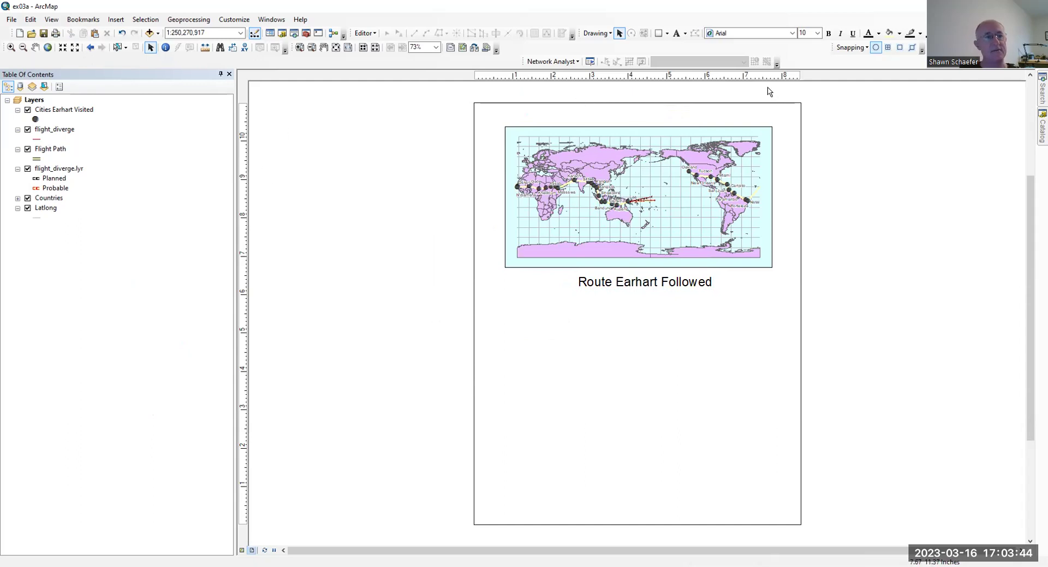
left_click(534, 170)
left_click(397, 154)
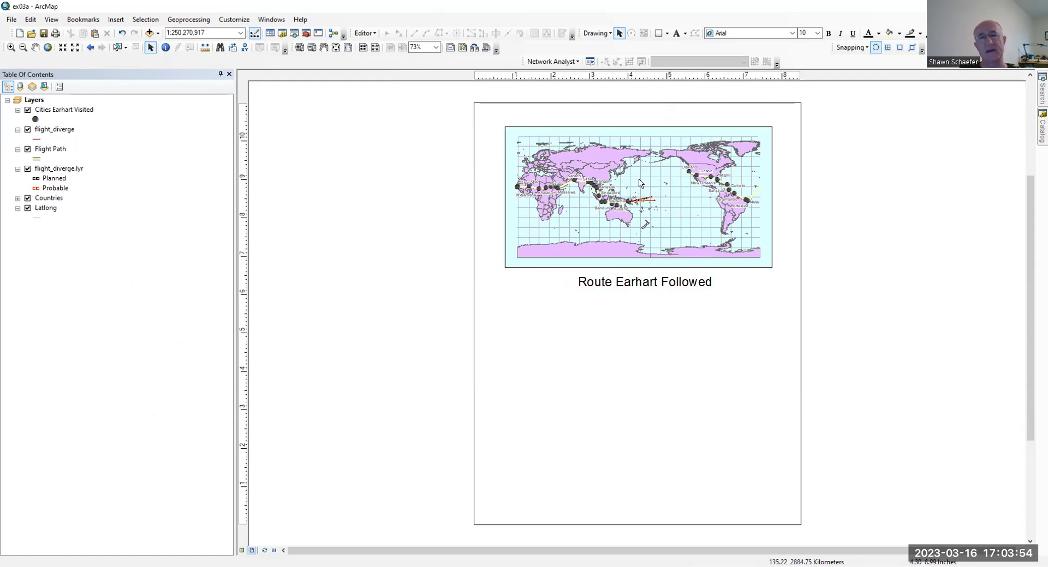
Magnify the layout page around the data frame without changing the map scale, and return to the whole-page view
left_click(612, 210)
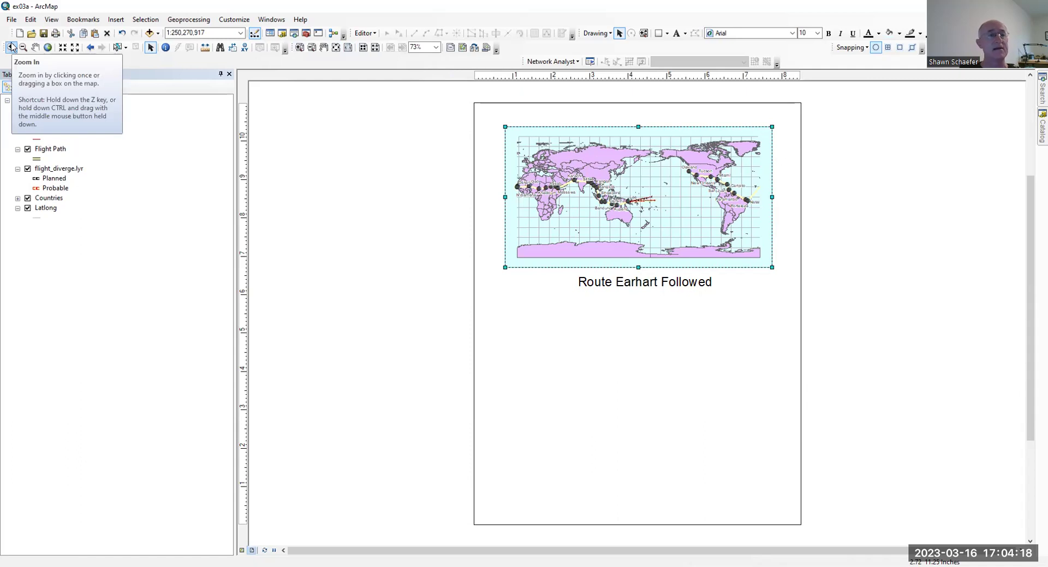
left_click(299, 47)
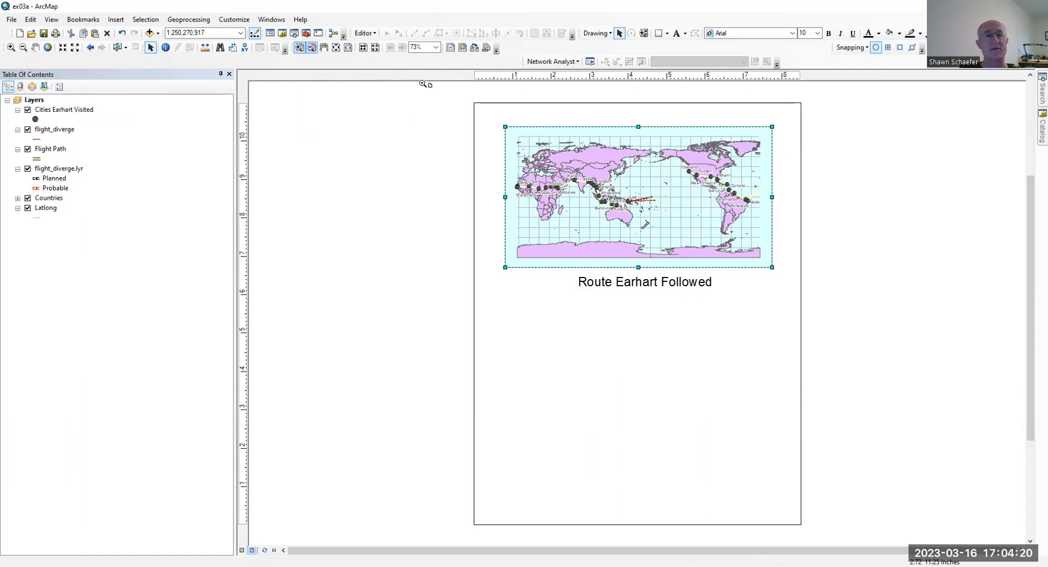
left_click_drag(511, 114, 690, 310)
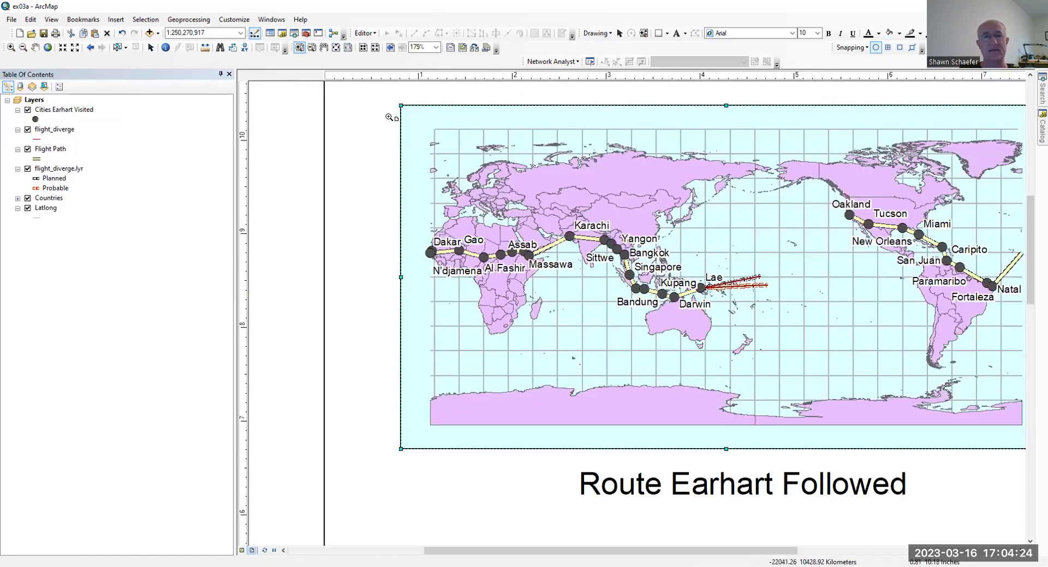
left_click_drag(381, 99, 633, 491)
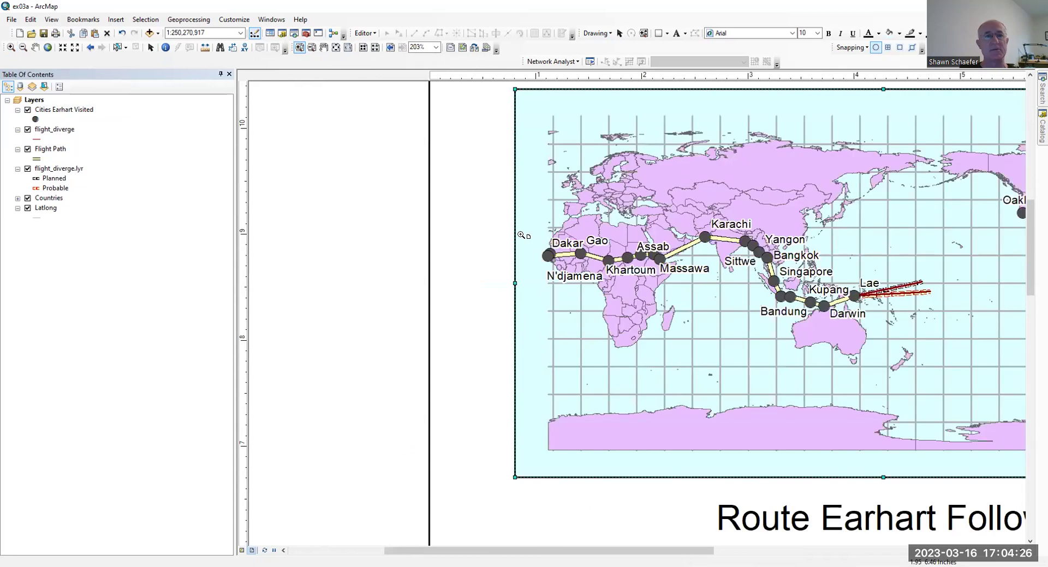
left_click(390, 49)
left_click(389, 49)
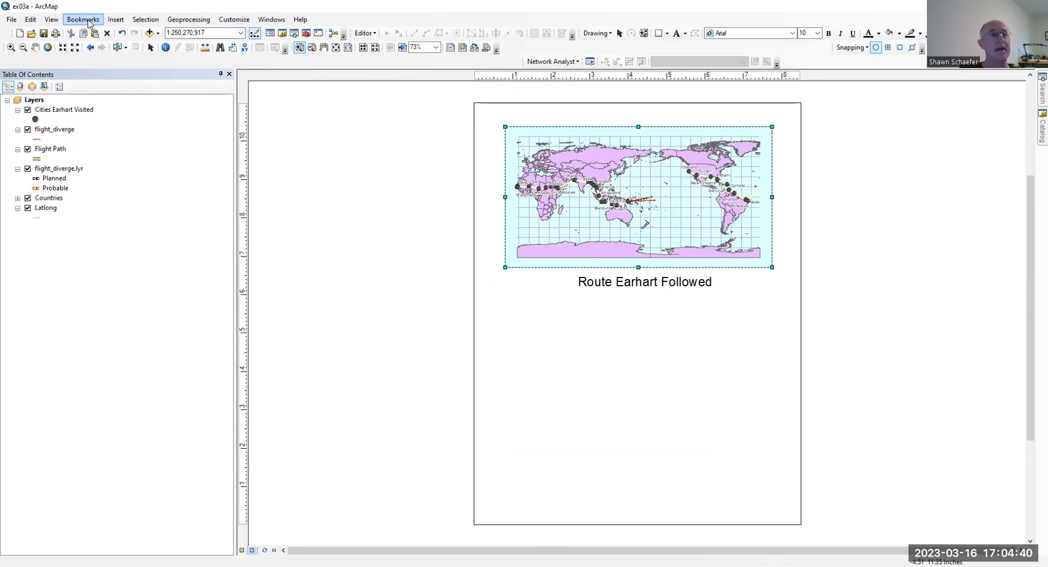
left_click(51, 19)
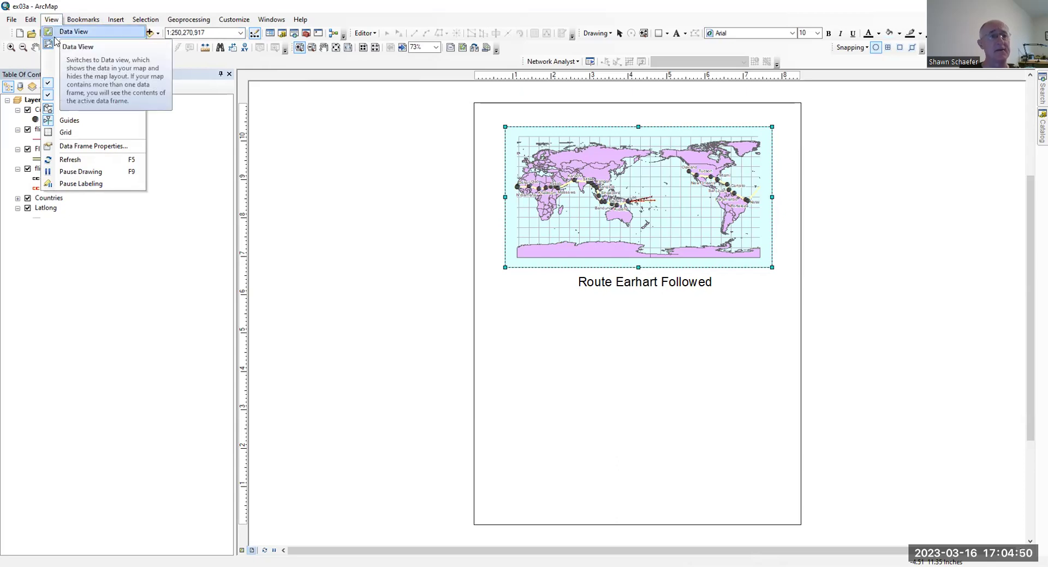
key("Right")
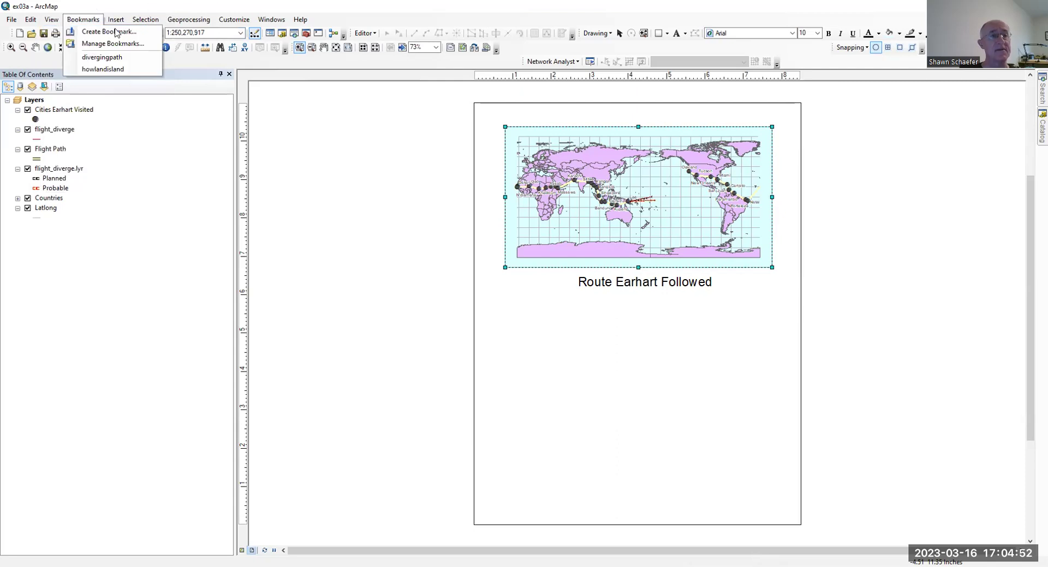
mouse_move(163, 19)
key("Escape")
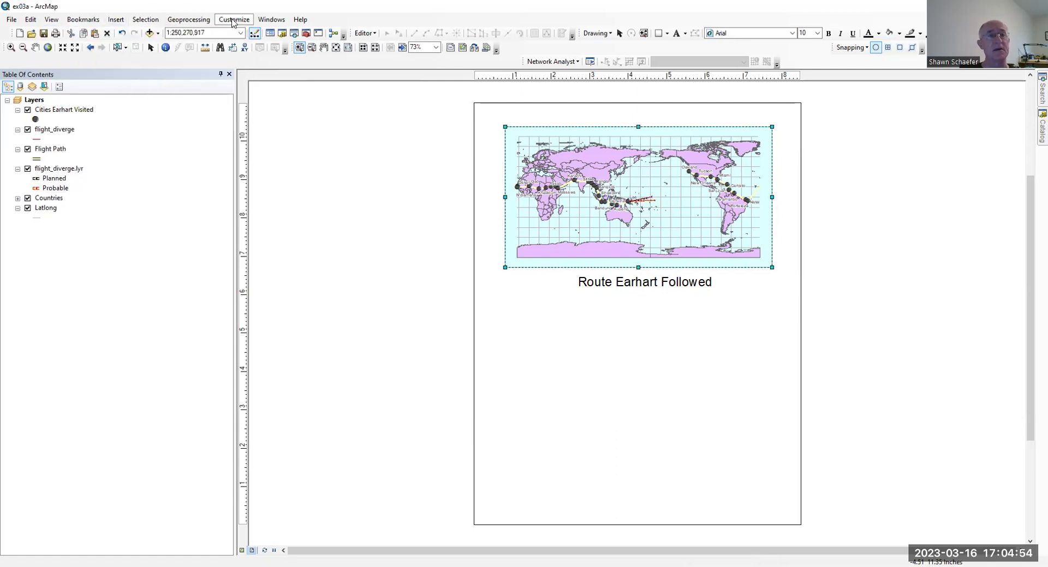
Hide the Layout toolbar and turn it back on
left_click(232, 22)
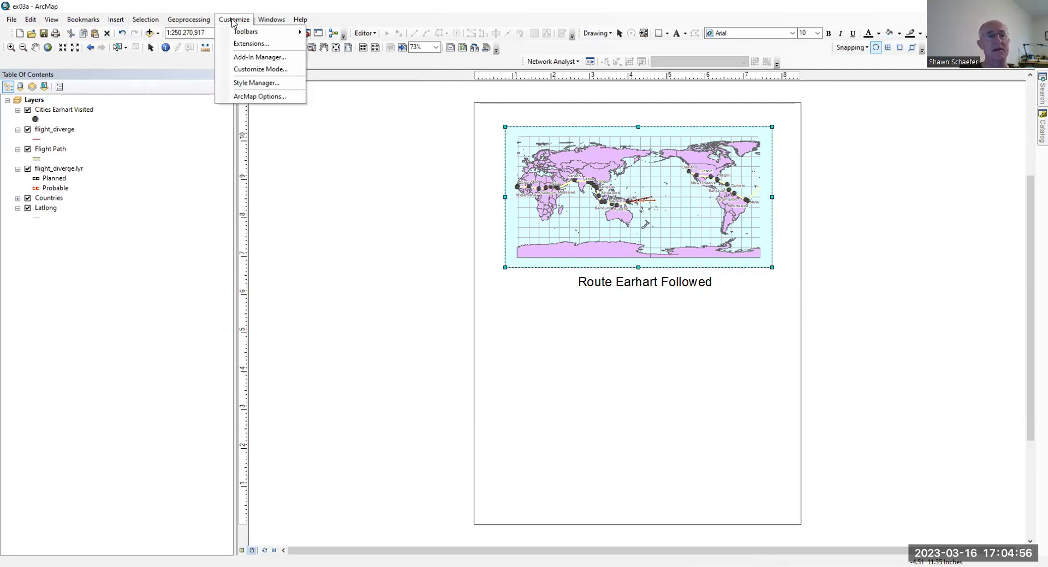
mouse_move(238, 33)
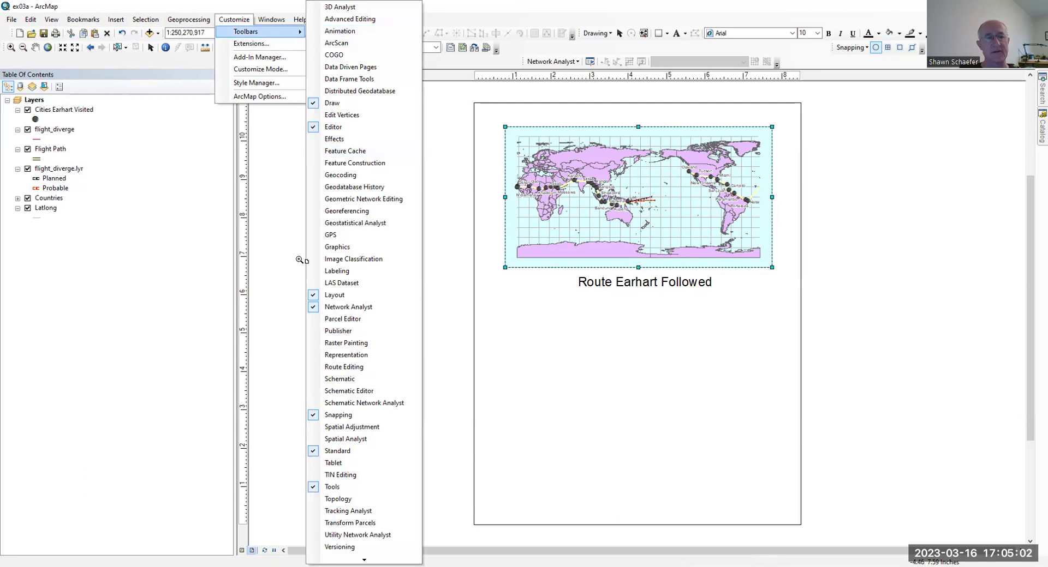
left_click(336, 295)
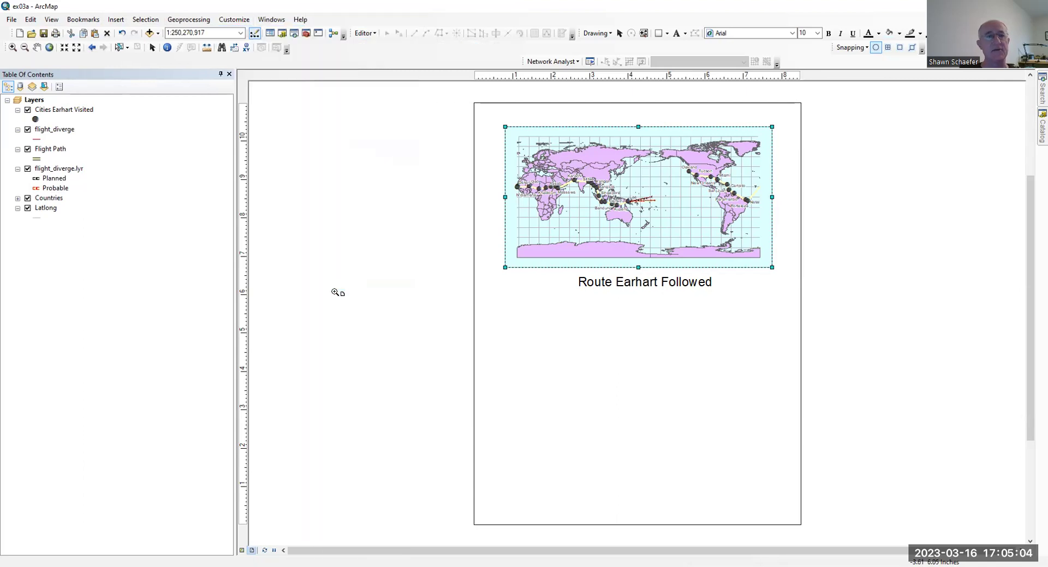
left_click(229, 22)
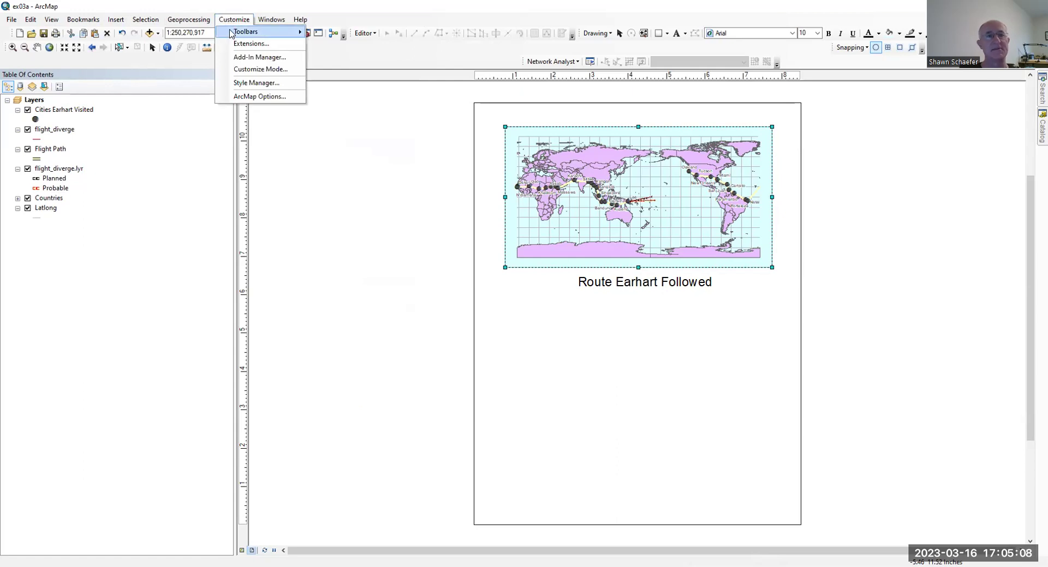
mouse_move(231, 34)
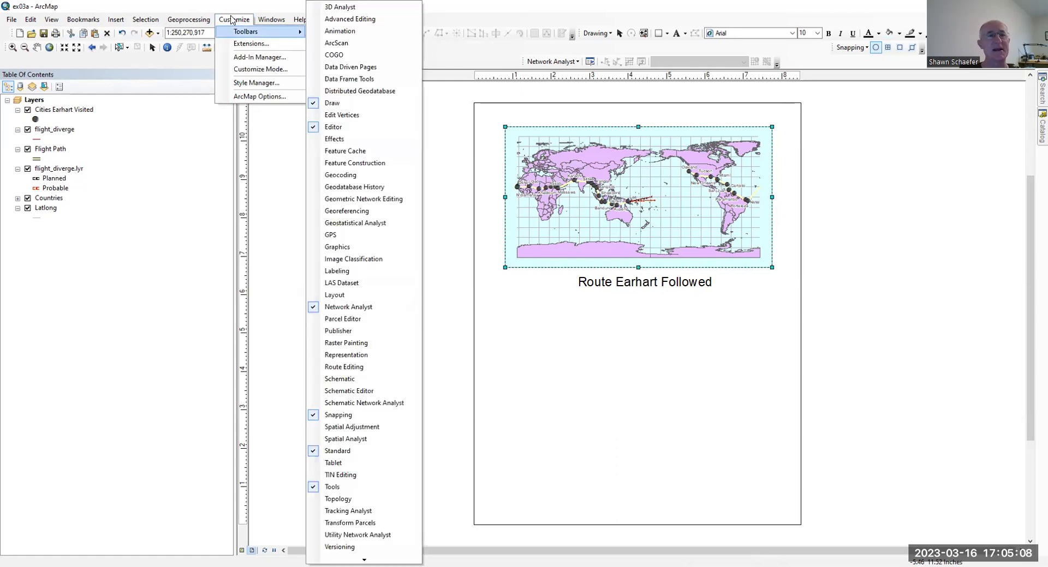
left_click(364, 295)
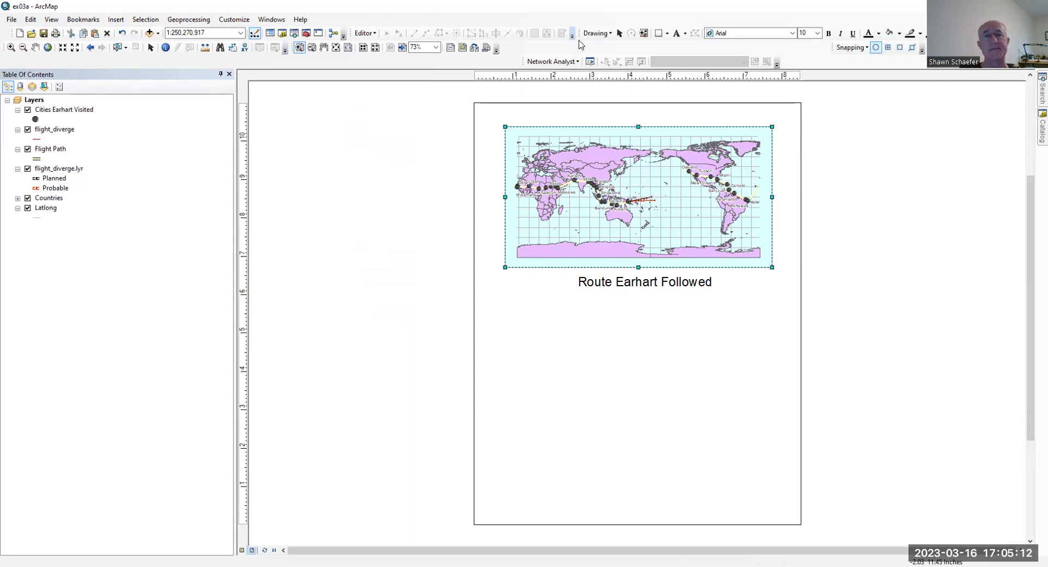
Dock the Network Analyst and Snapping toolbars in the same row as the Layout toolbar, and select the Countries layer
left_click_drag(534, 63, 515, 48)
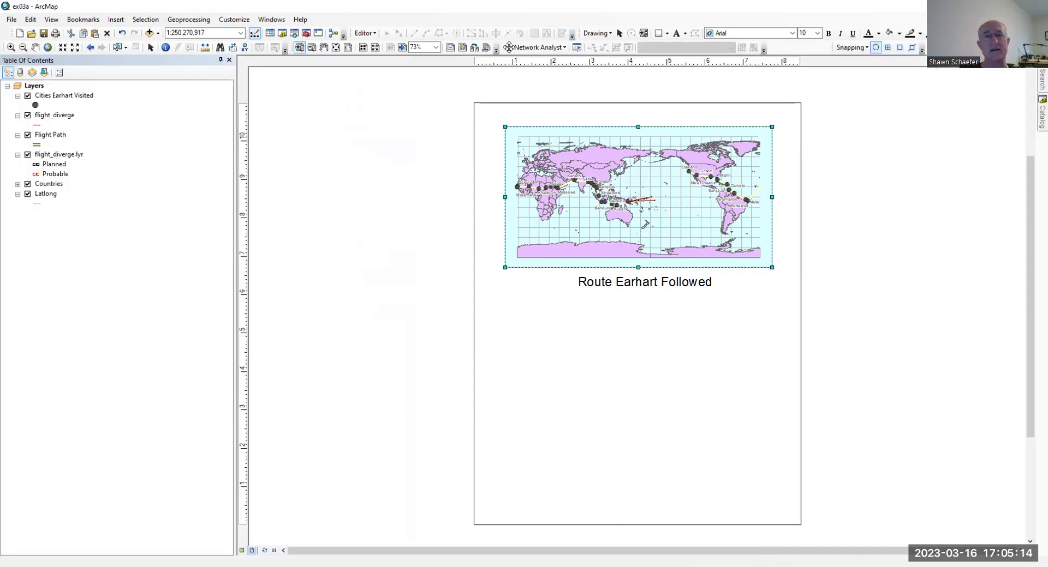
left_click_drag(833, 47, 776, 43)
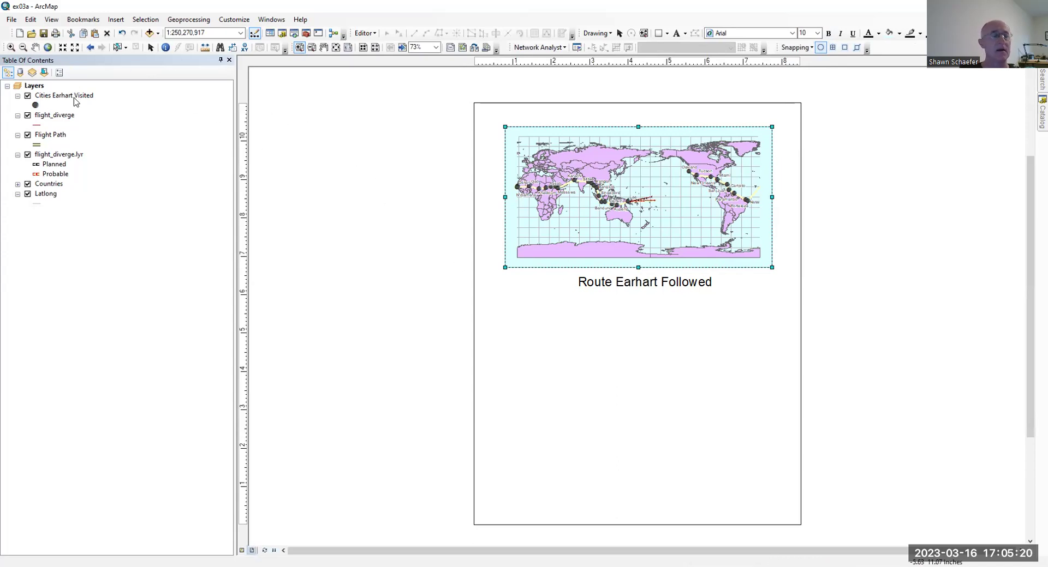
left_click(108, 184)
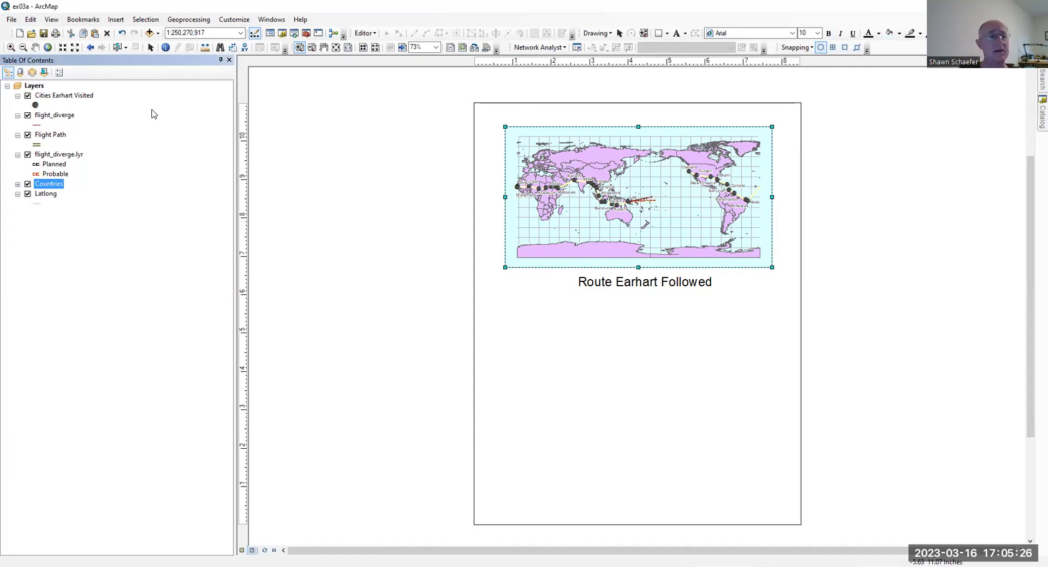
Insert a second data frame and move and enlarge it to fill the page area below the "Route Earhart Followed" title
left_click(115, 20)
left_click(121, 33)
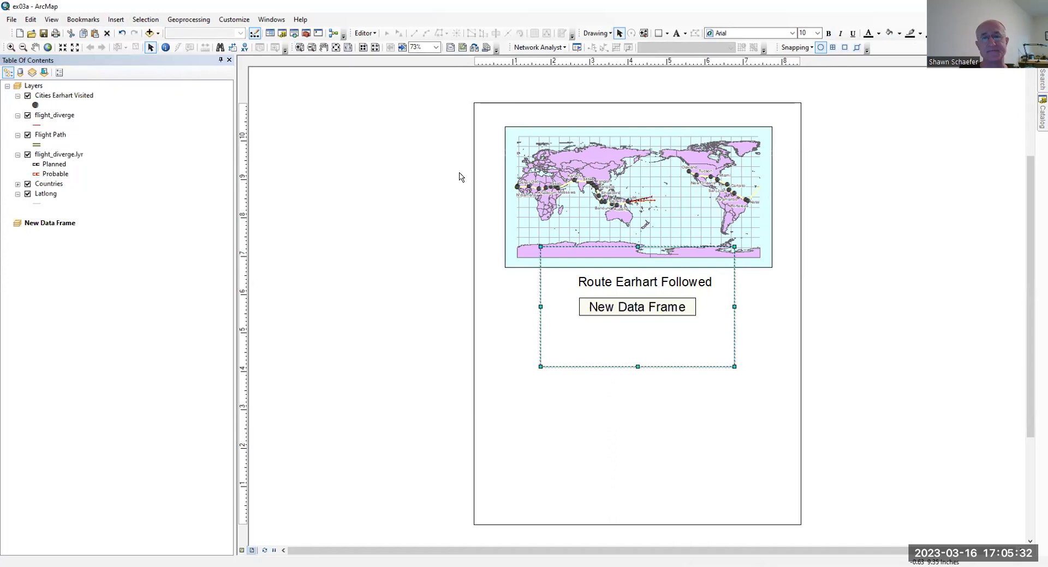
left_click_drag(610, 365, 579, 438)
left_click_drag(703, 434, 769, 489)
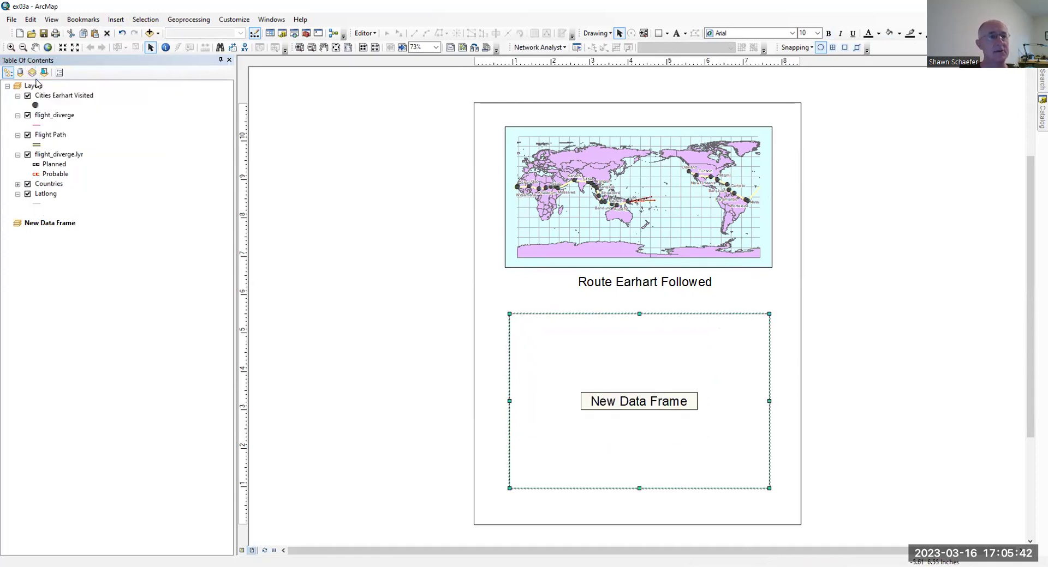
Rename the new data frame to "Disappearance Area" in its properties
left_click(50, 223)
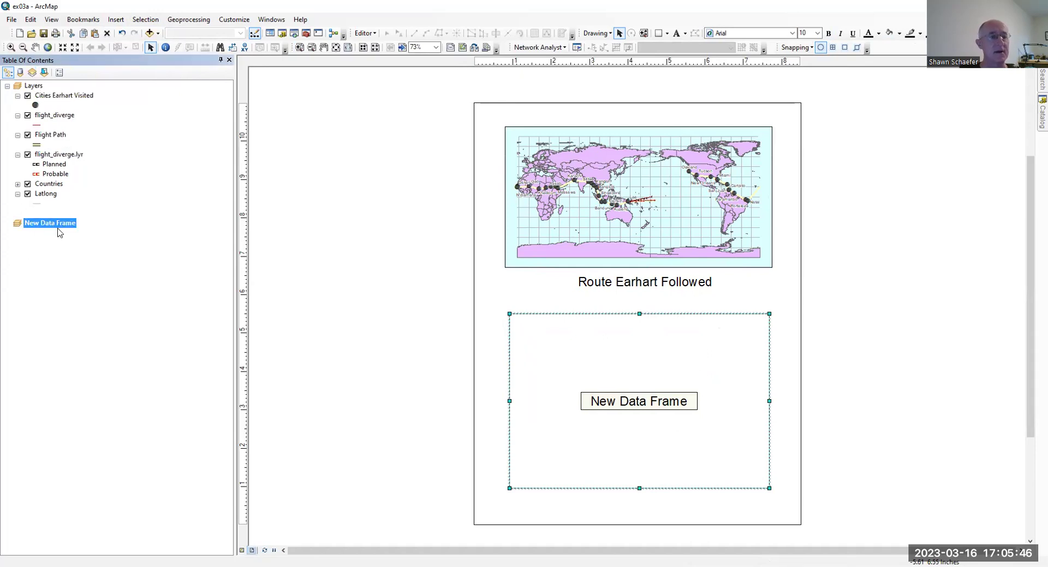
double_click(61, 223)
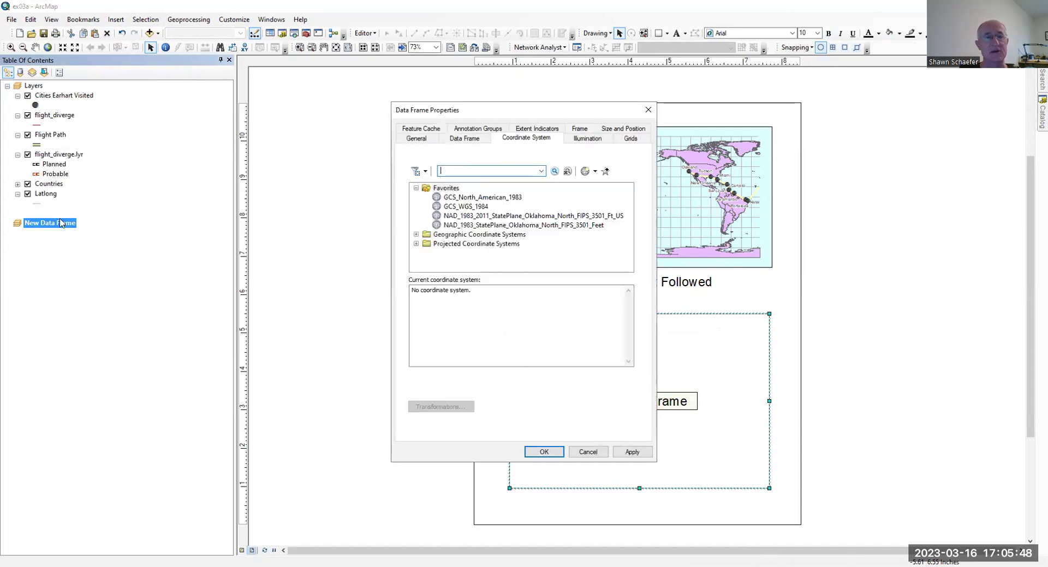
left_click(420, 141)
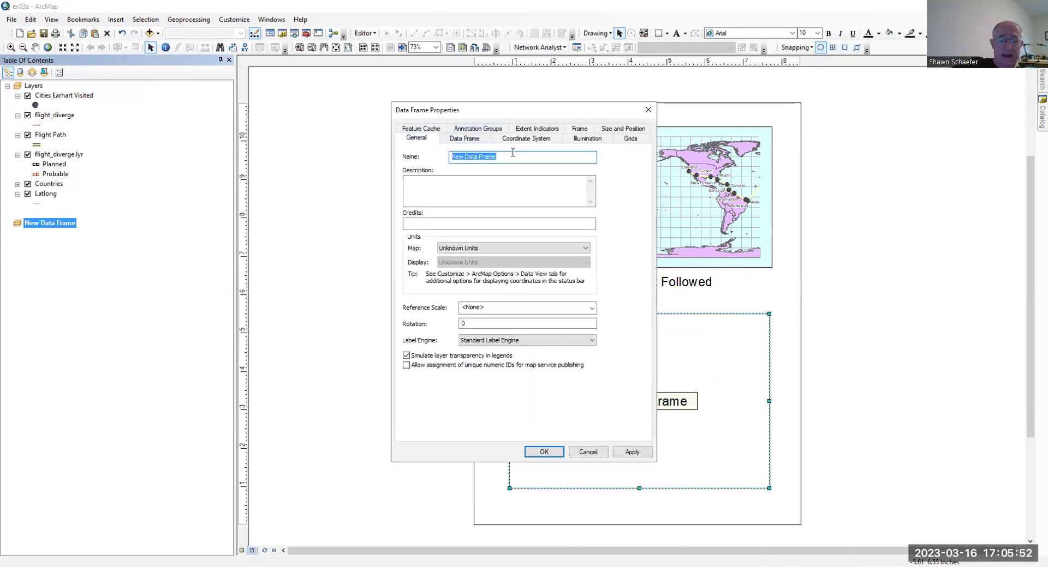
type("Disappearance Area")
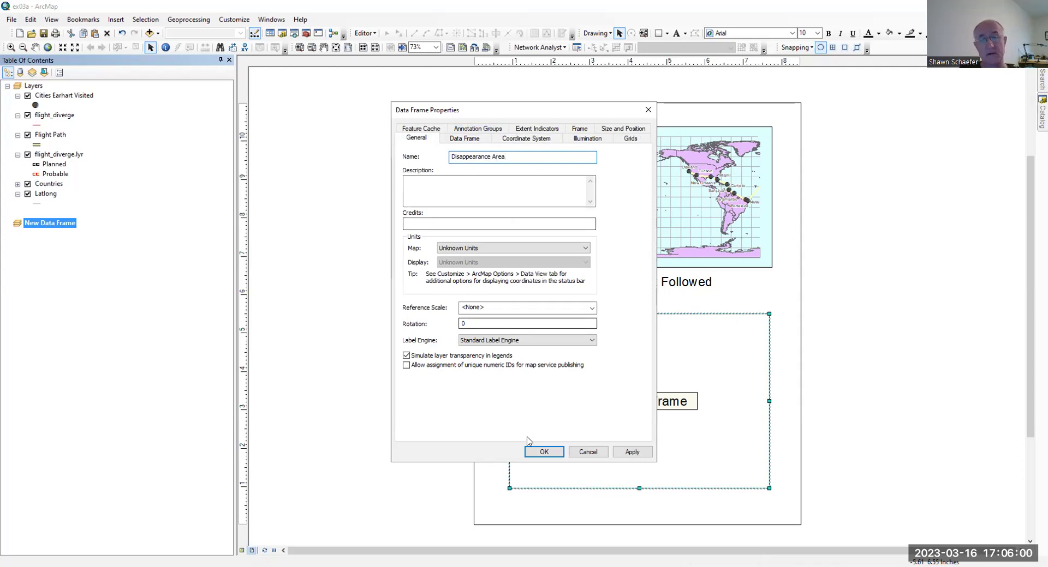
left_click(542, 451)
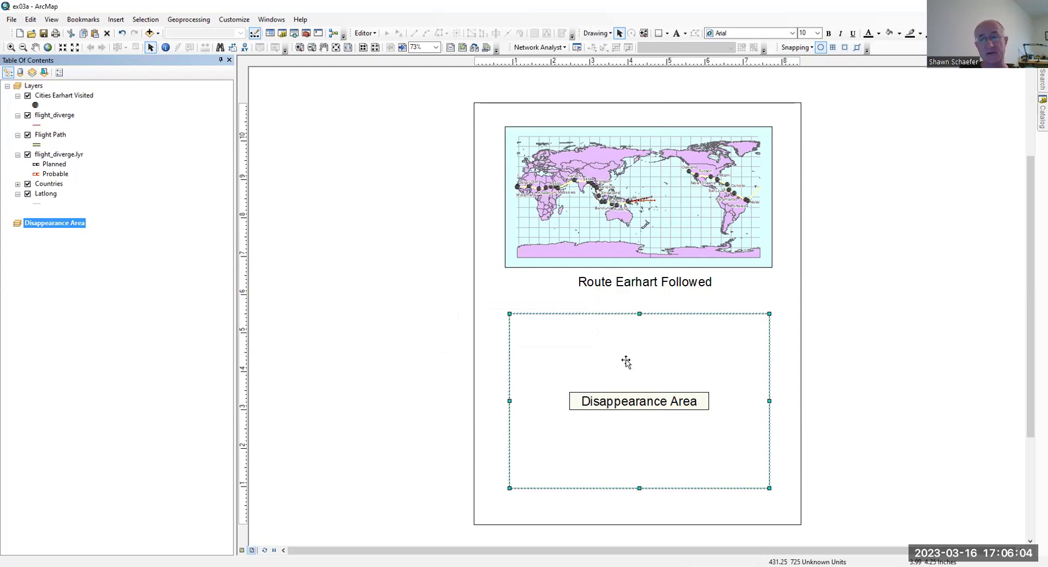
Add disapp_area from World.mdb and flight_diverge.lyr from the Chapter04 Data folder to the Disappearance Area data frame
mouse_move(1042, 112)
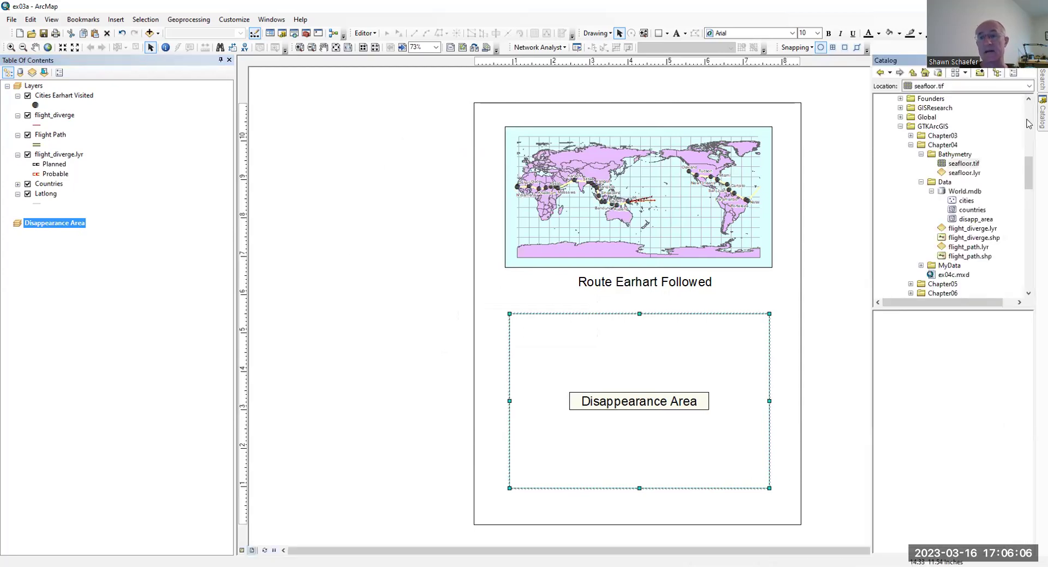
mouse_move(974, 224)
left_mouse_down()
mouse_move(141, 304)
mouse_move(90, 260)
left_mouse_up()
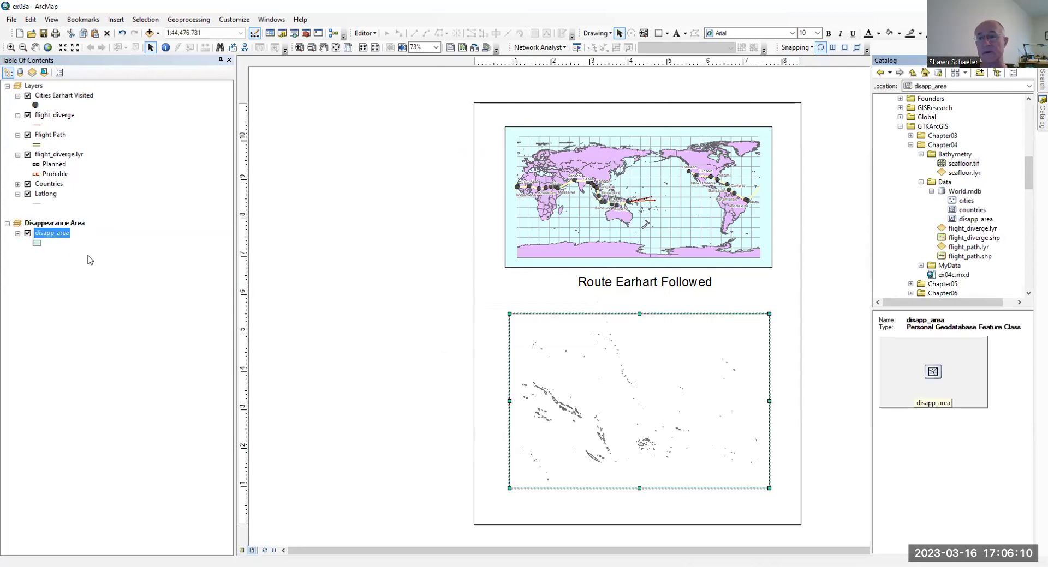
mouse_move(962, 231)
left_mouse_down()
mouse_move(119, 316)
mouse_move(105, 227)
left_mouse_up()
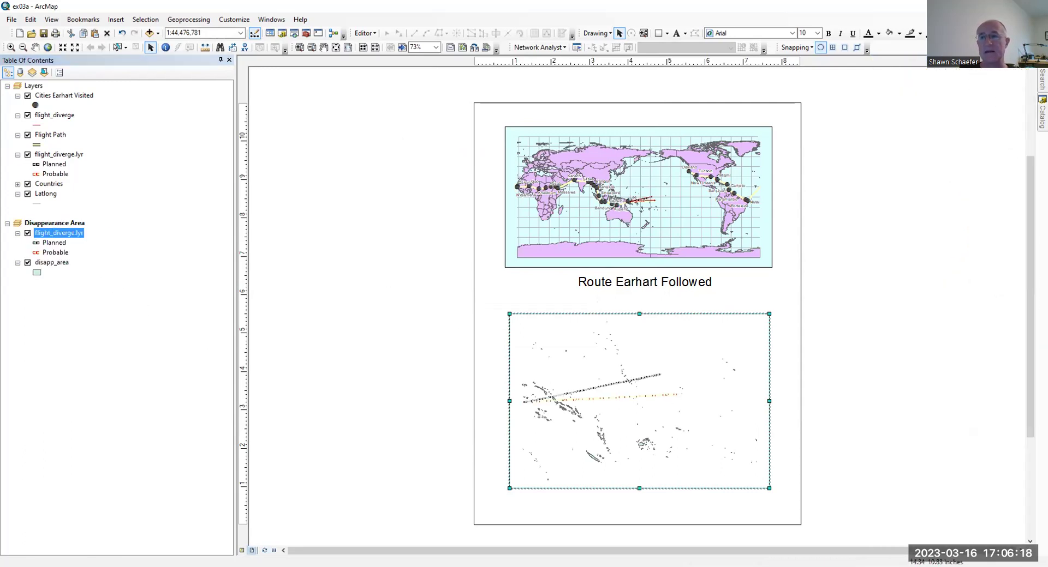
Add seafloor.lyr and seafloor.tif from the Bathymetry folder beneath the other layers of the Disappearance Area data frame
mouse_move(1041, 114)
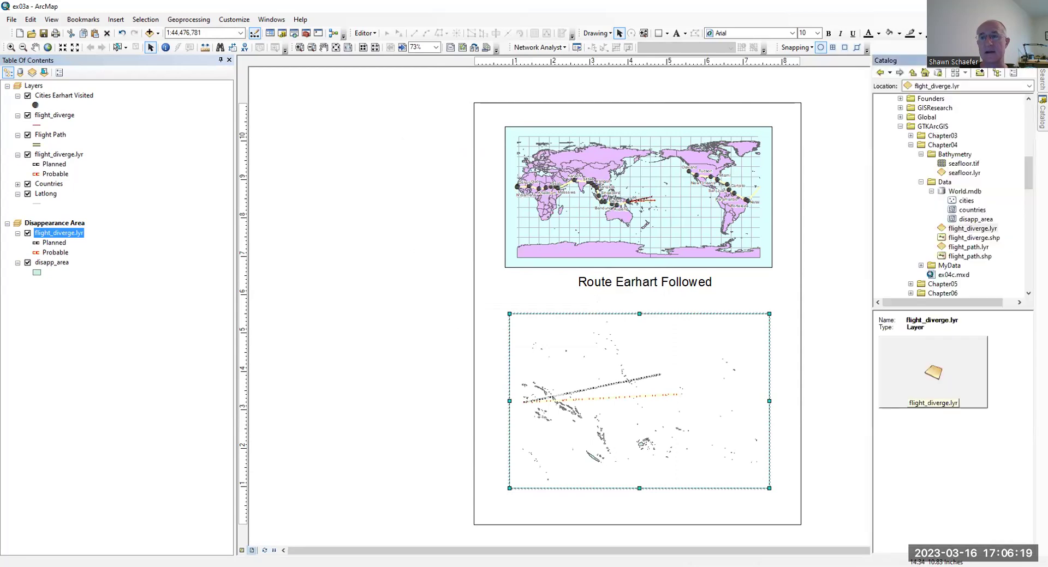
left_click(971, 165)
left_click(971, 174)
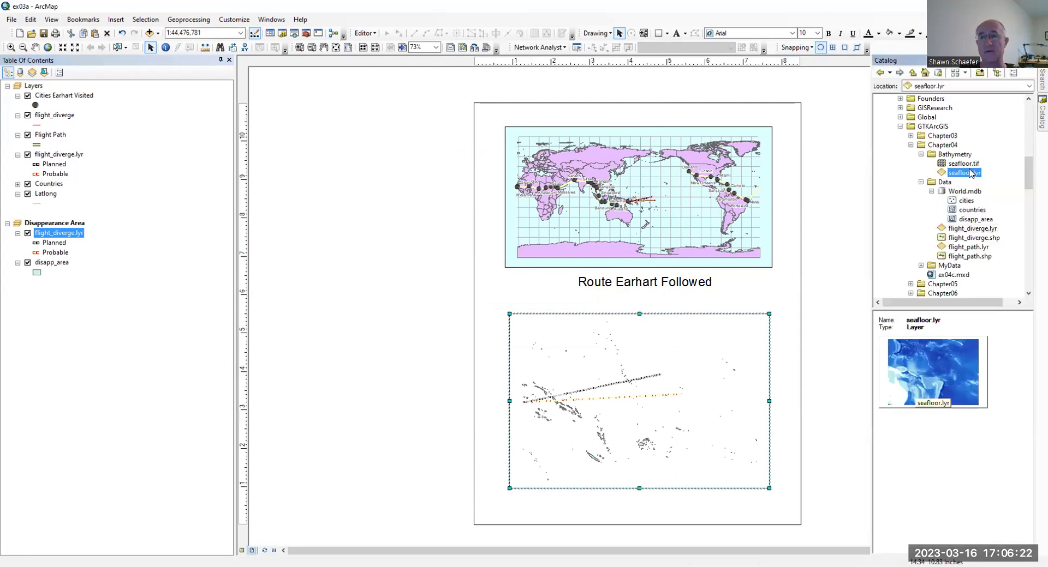
left_click_drag(970, 173, 180, 300)
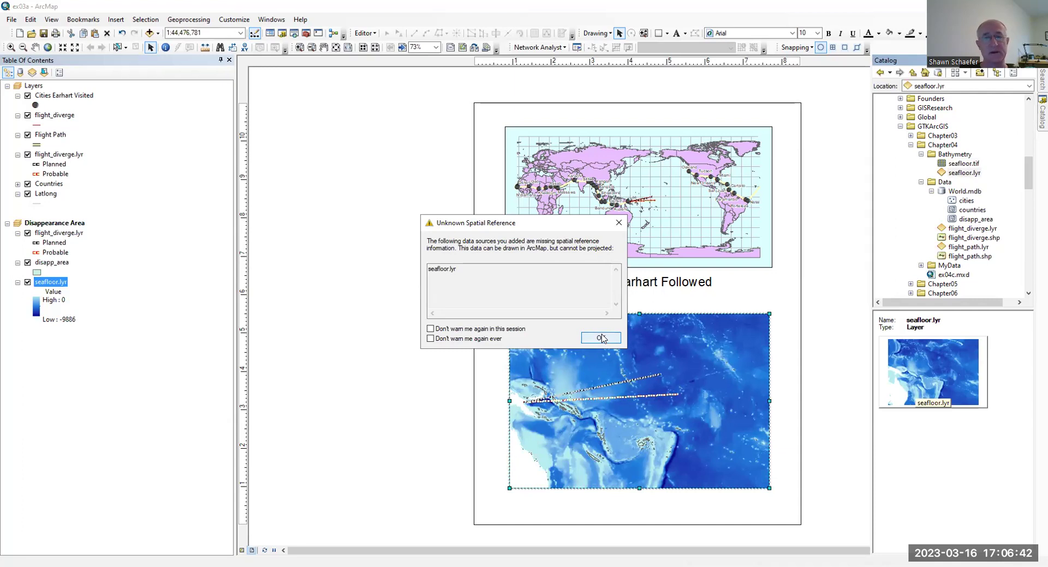
left_click(600, 338)
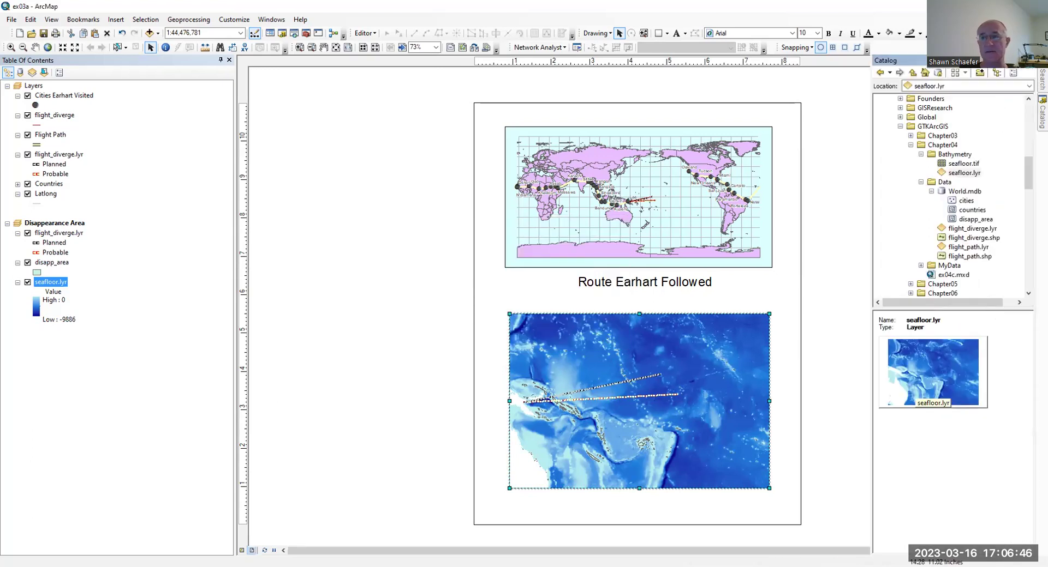
left_click(967, 164)
left_click_drag(966, 164, 143, 342)
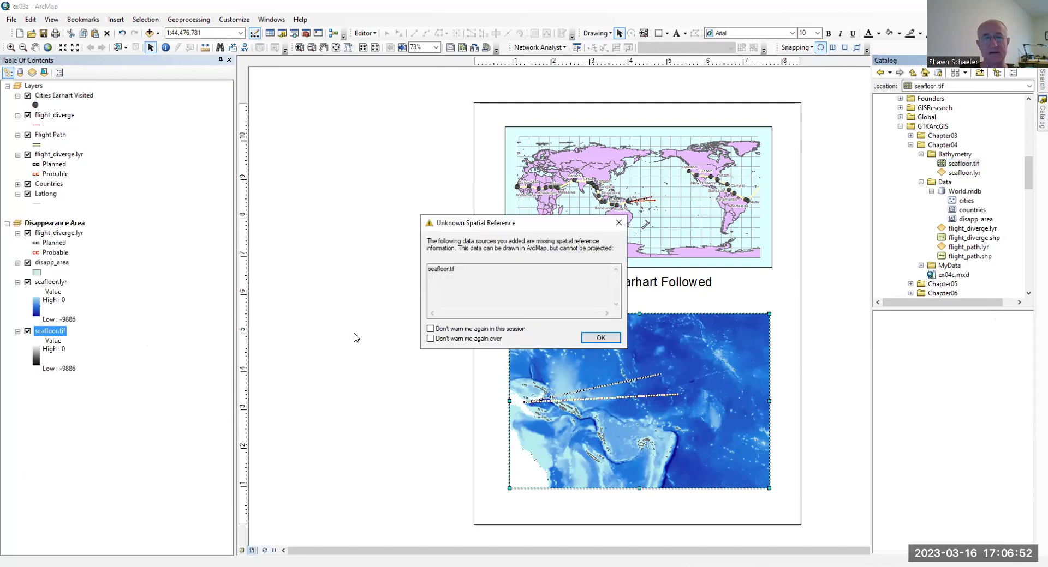
left_click(600, 337)
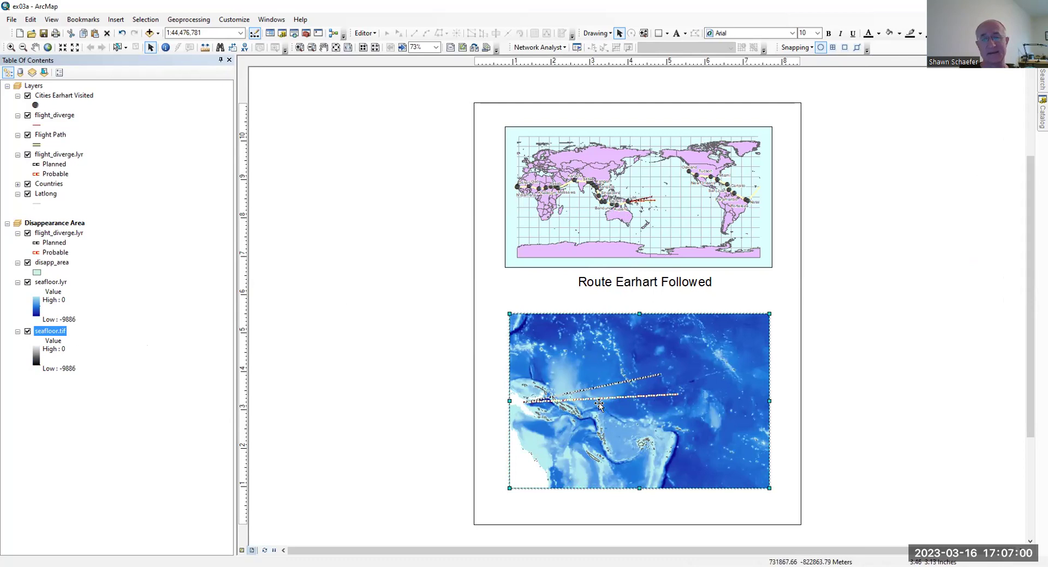
Duplicate the "Route Earhart Followed" title and place the copy centred below the Disappearance Area map
left_click(411, 285)
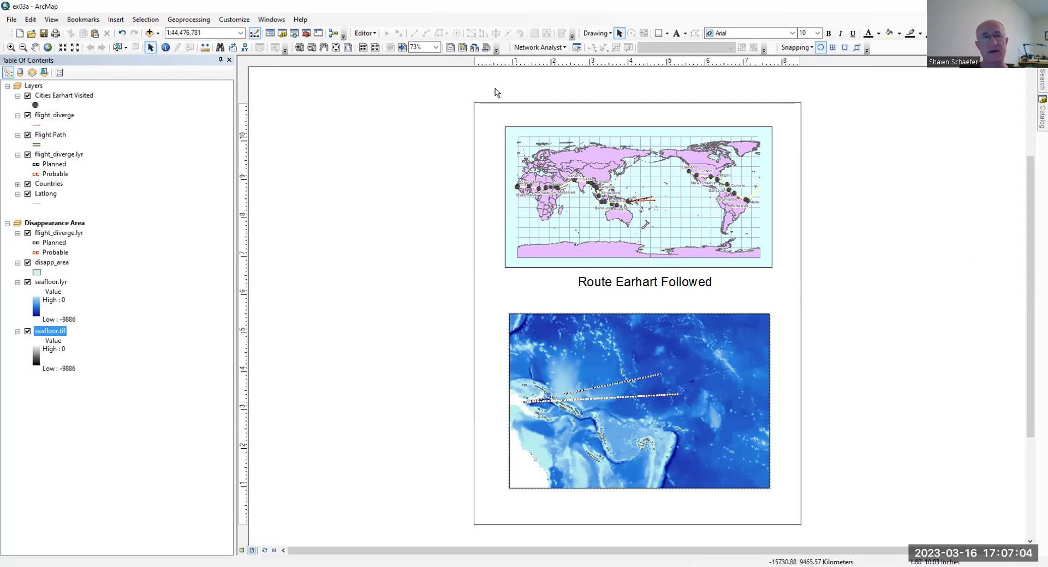
left_click(611, 283)
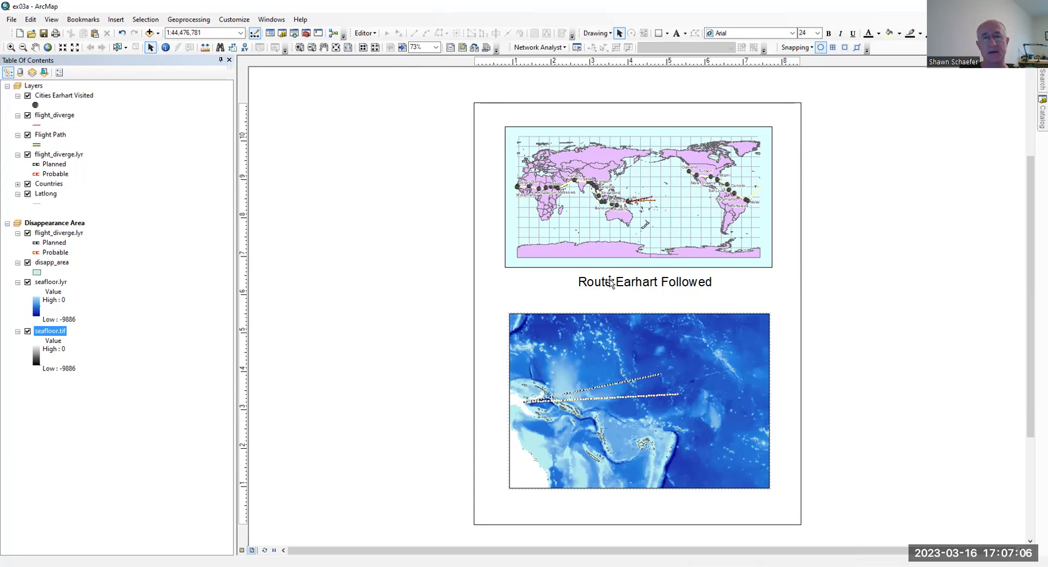
right_click(611, 282)
left_click(627, 328)
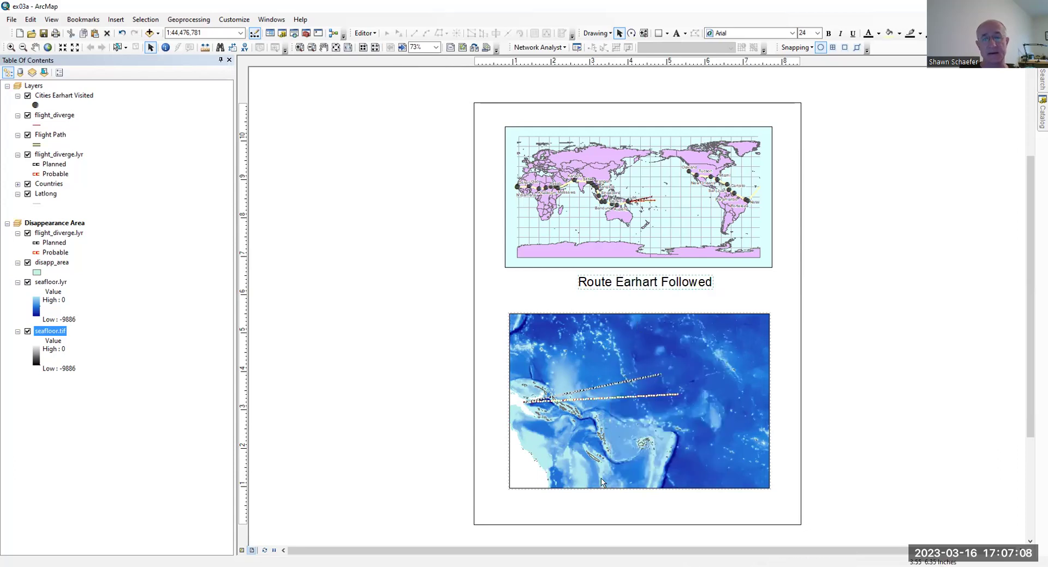
right_click(624, 359)
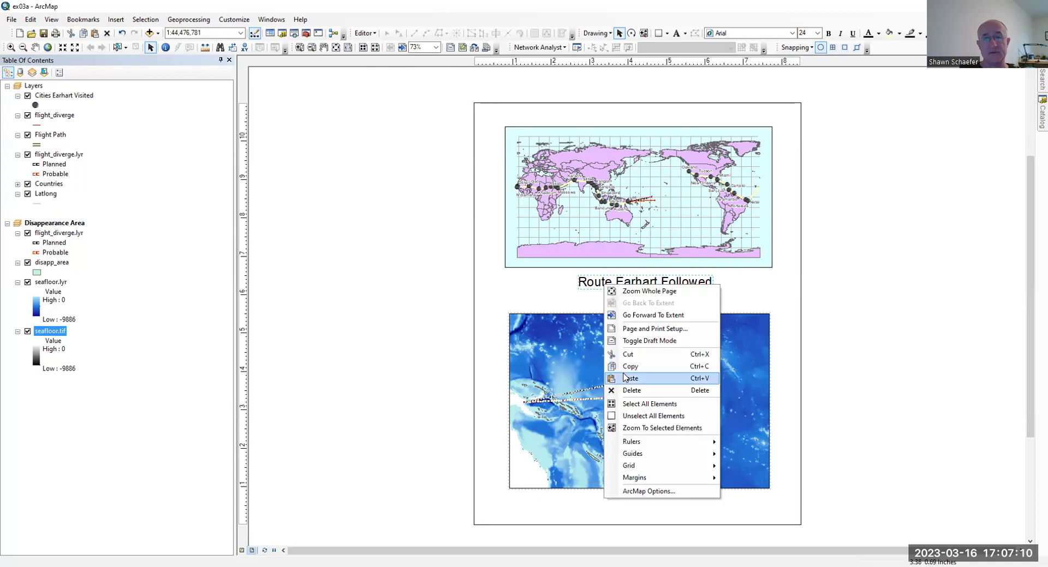
left_click(625, 378)
left_click_drag(626, 299, 609, 509)
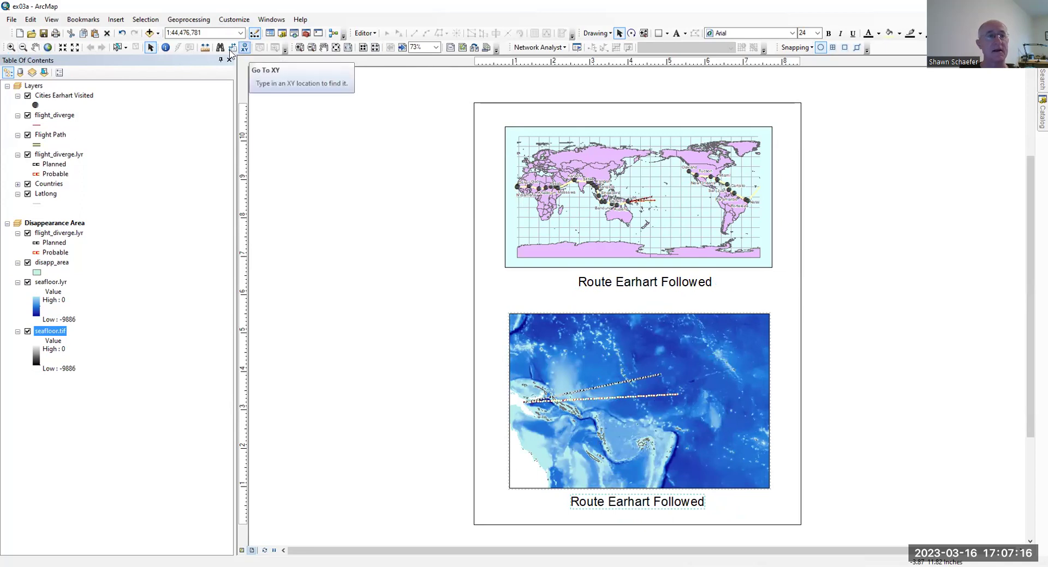
Change the copied title below the Disappearance Area map to "Area of Disappearance"
left_click(676, 33)
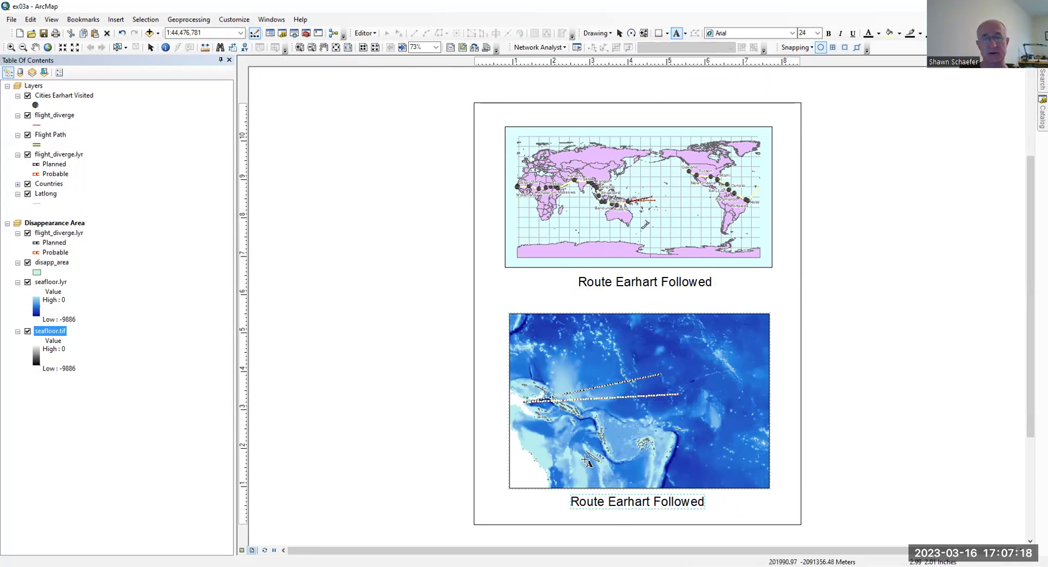
key("F2")
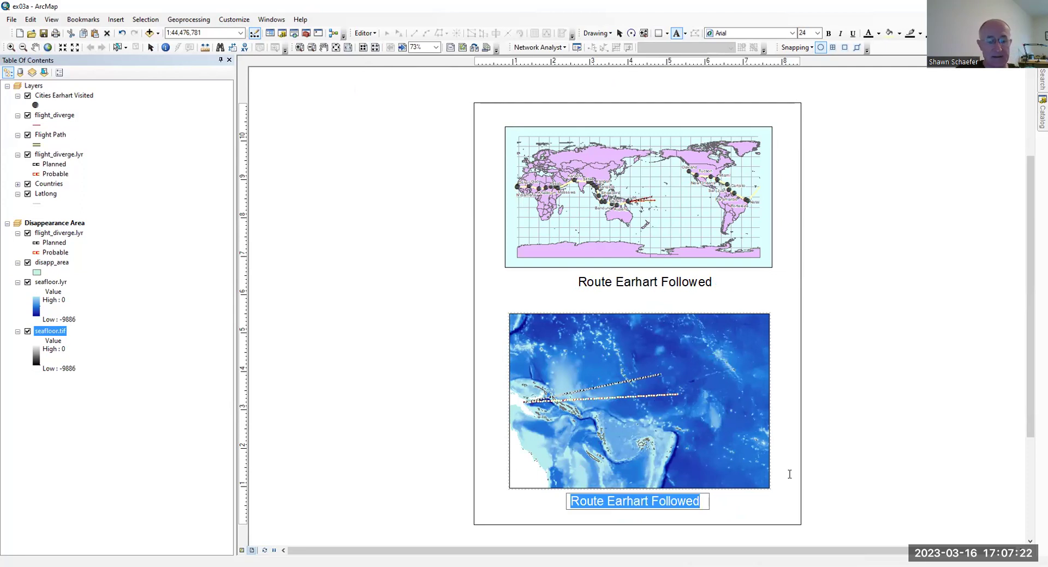
type("Area of Disappearnce")
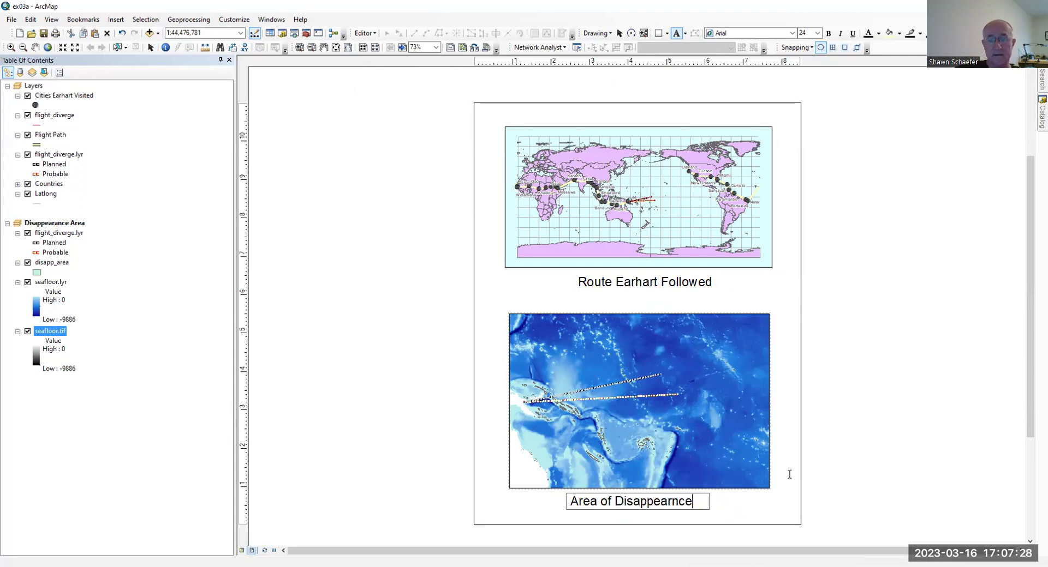
key("BackSpace")
key("BackSpace")
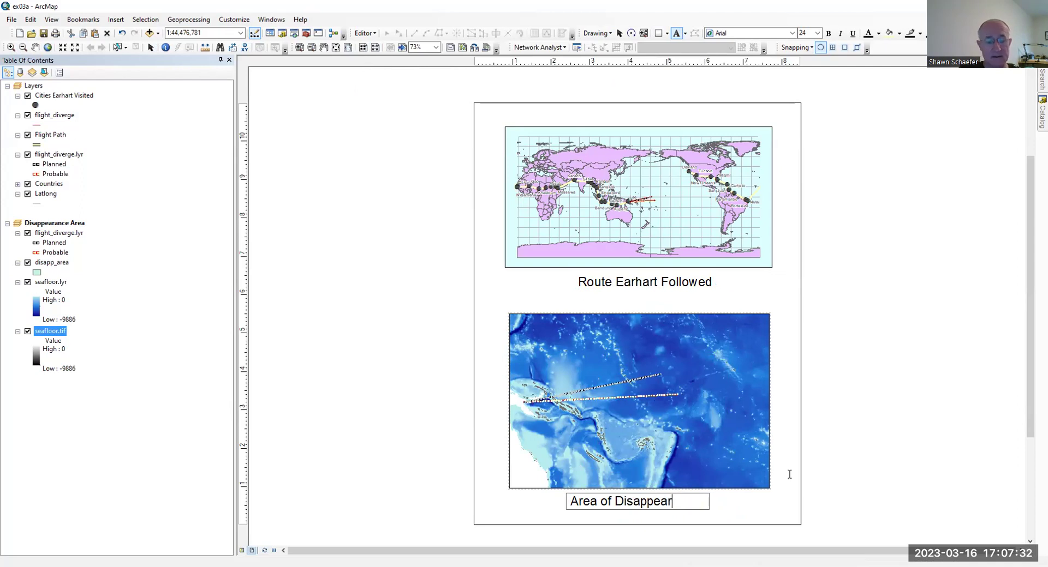
type("ance")
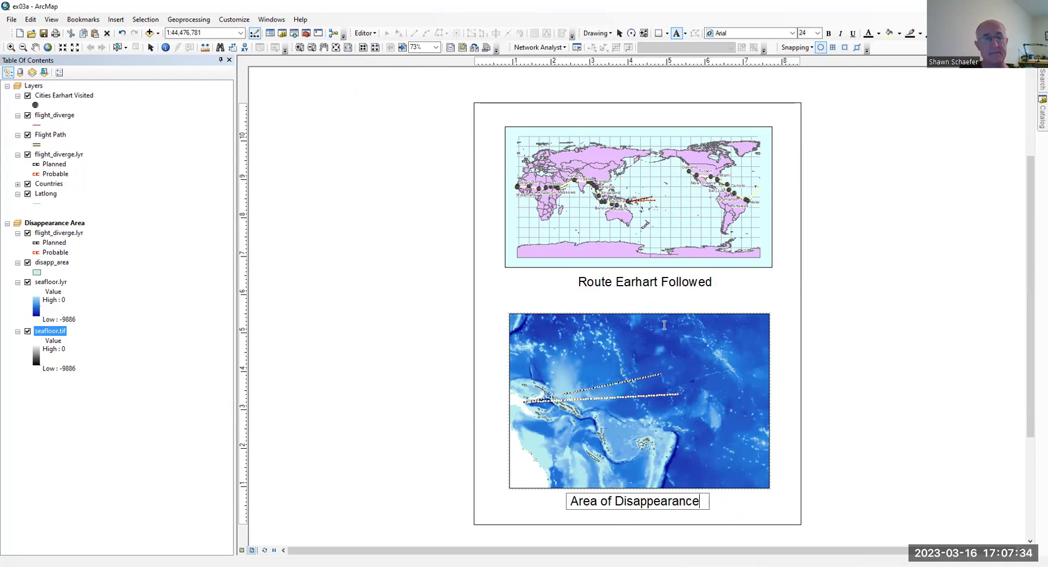
key("Return")
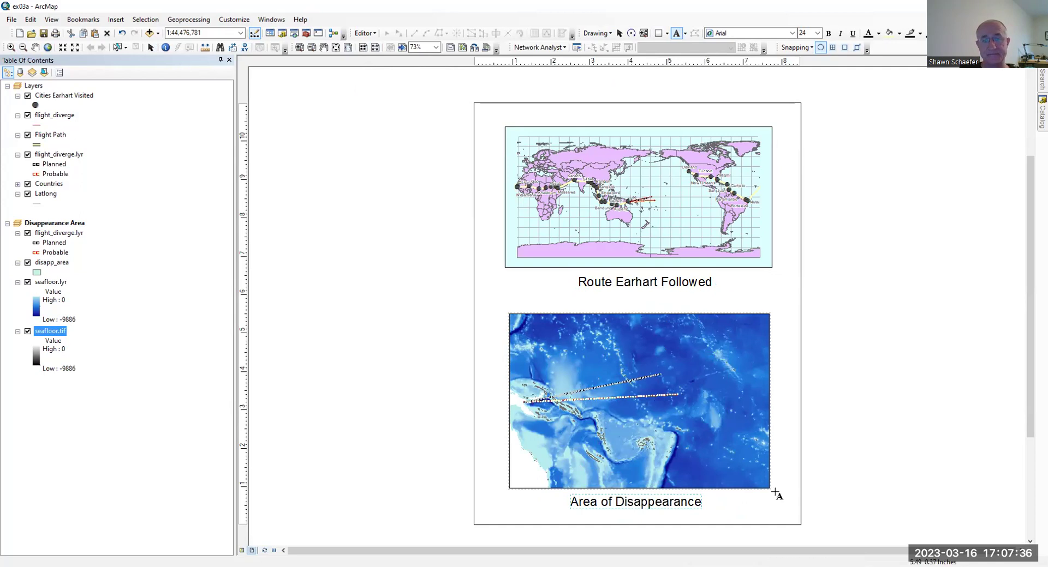
key("F2")
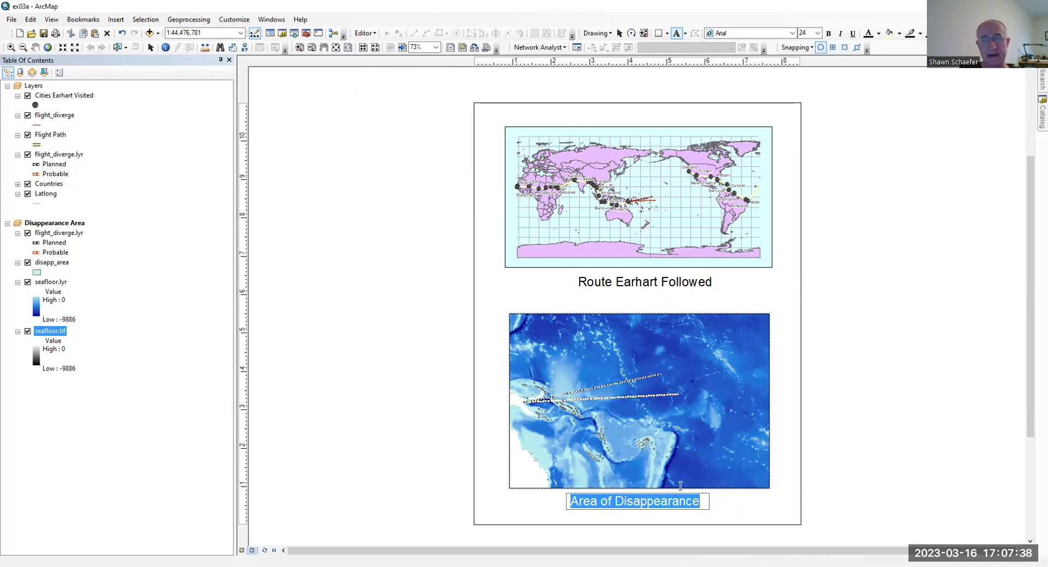
key("Return")
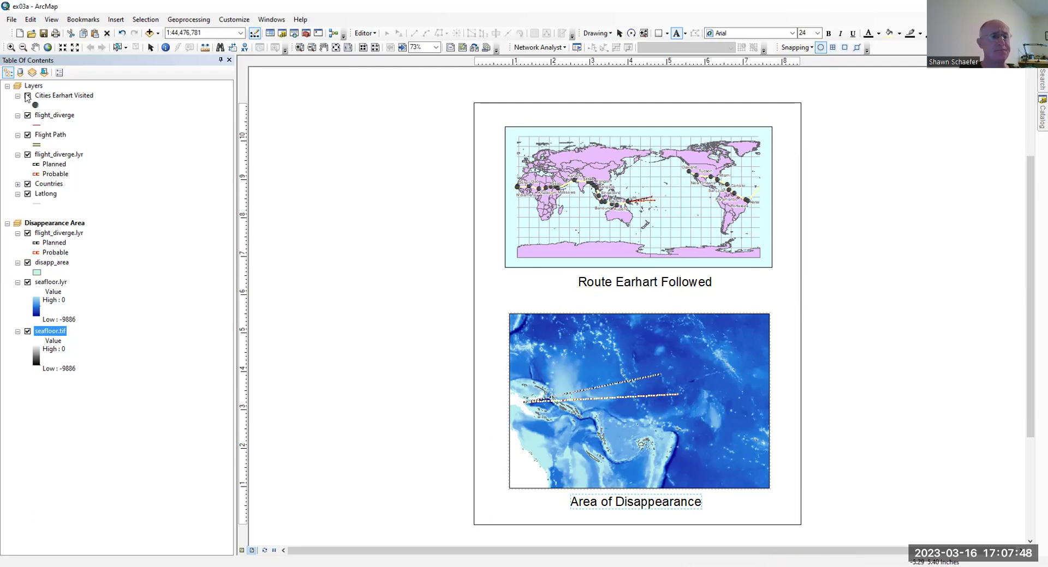
Zoom the Disappearance Area map in around the two diverging flight paths
left_click(11, 48)
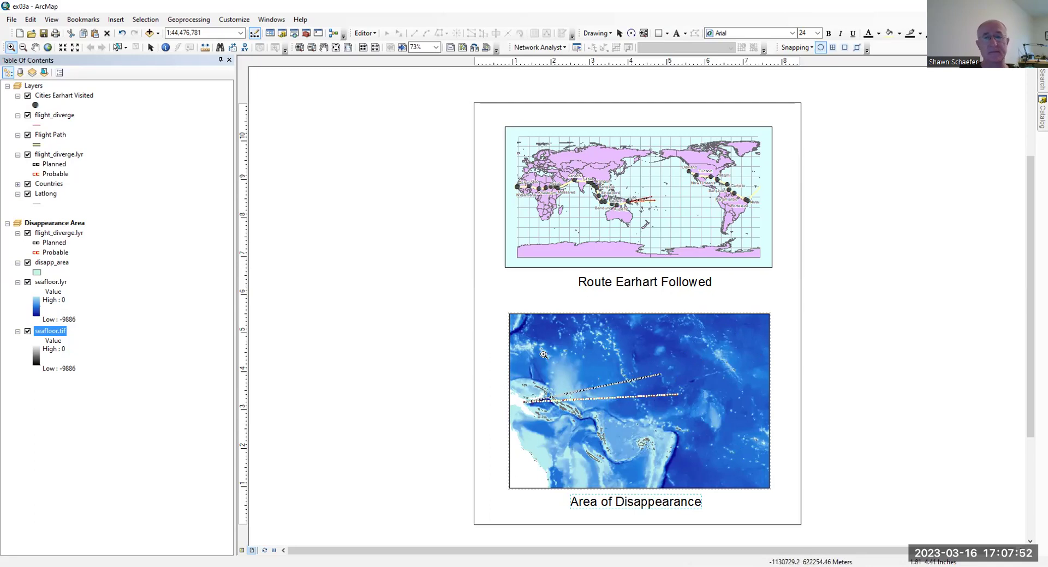
left_click_drag(544, 354, 708, 419)
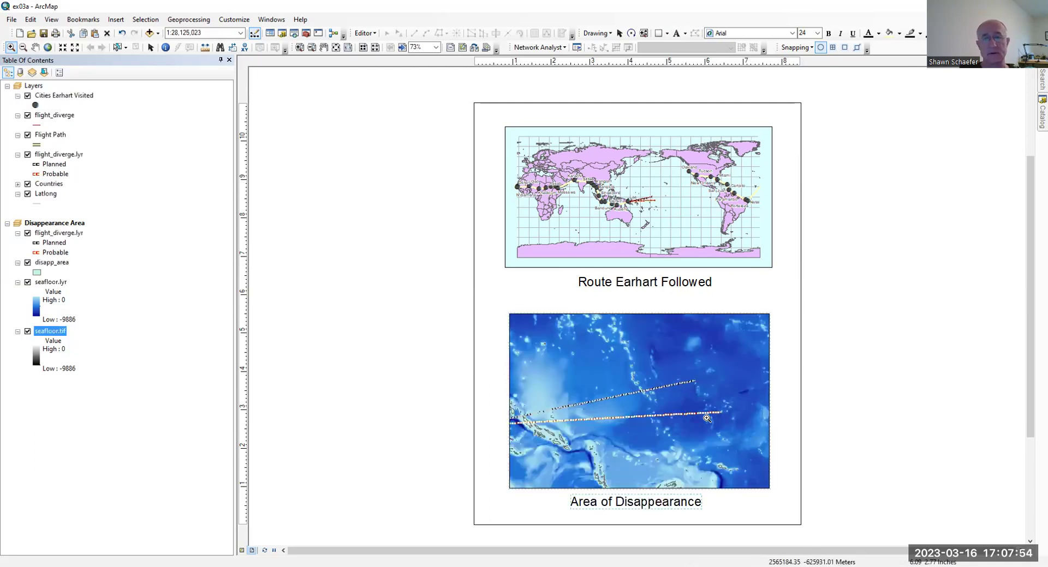
Switch the active data frame to Layers and back to Disappearance Area
left_click(33, 85)
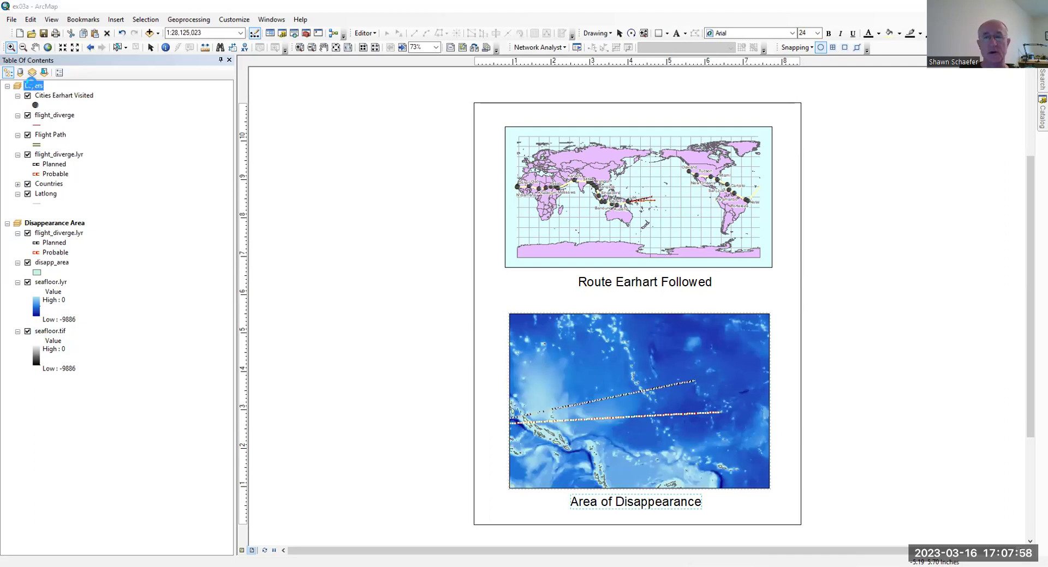
double_click(33, 85)
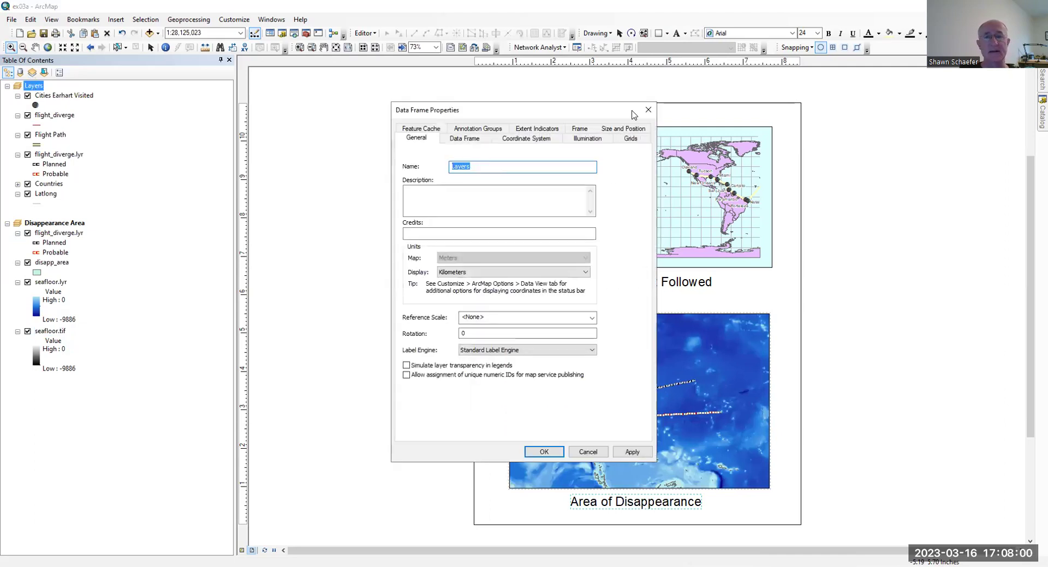
left_click(582, 454)
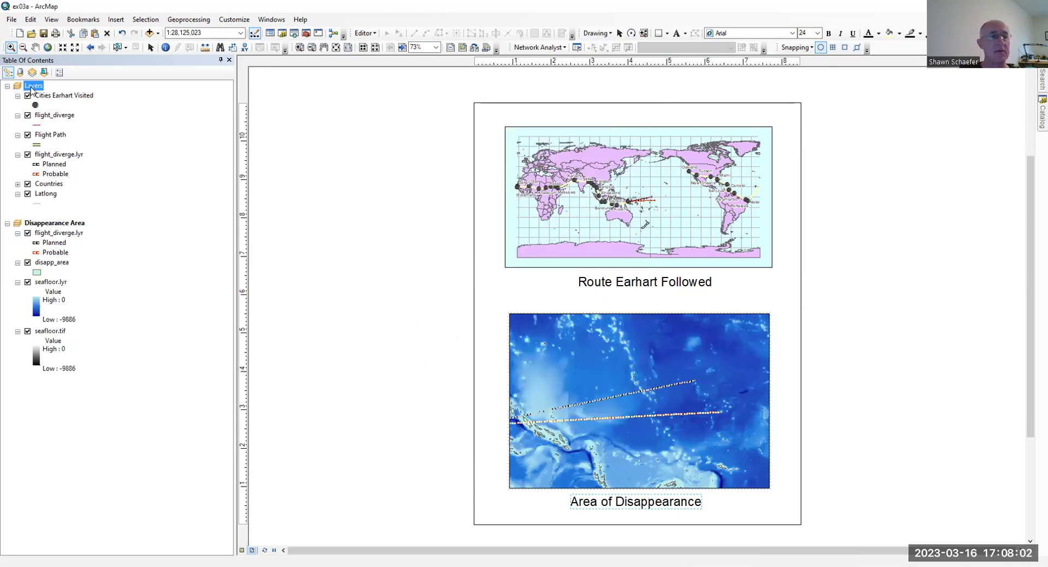
right_click(31, 86)
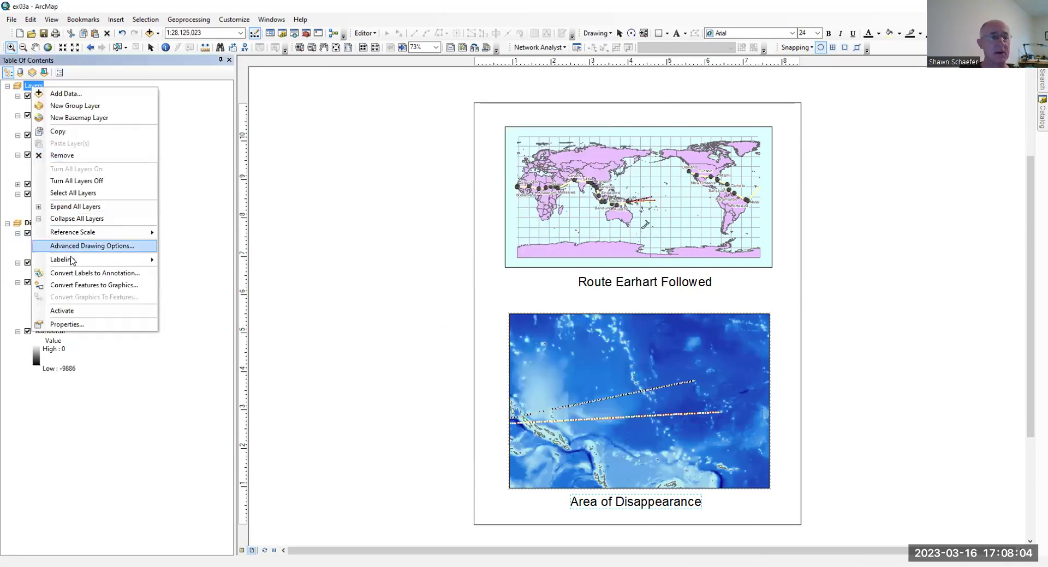
mouse_move(72, 261)
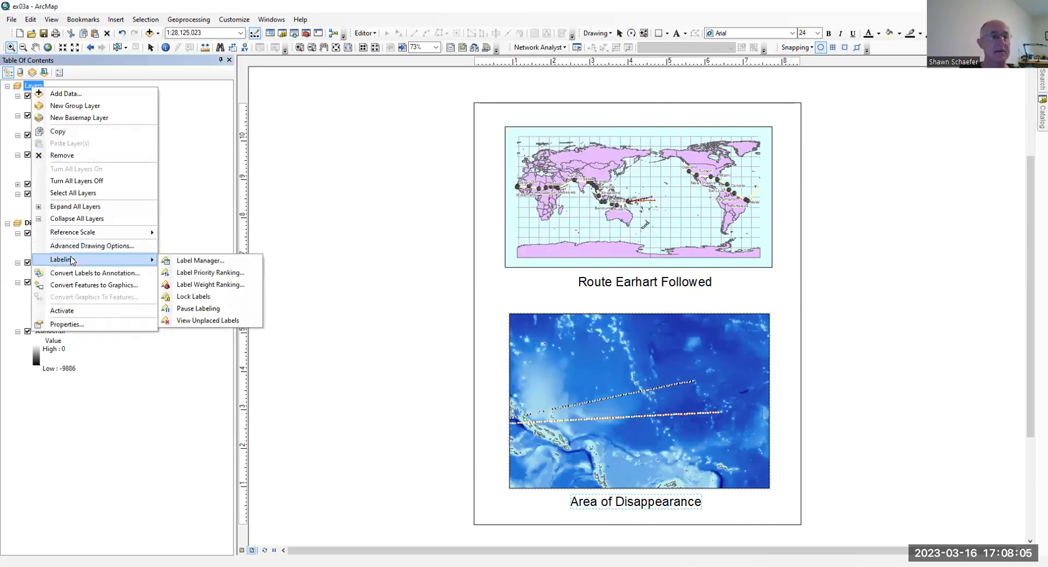
left_click(62, 311)
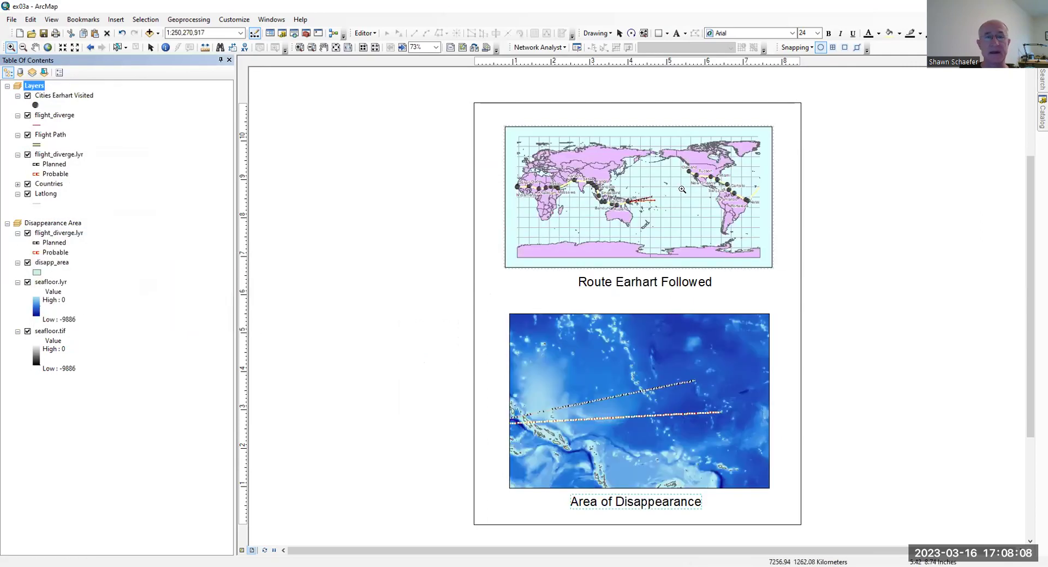
left_click(46, 226)
right_click(47, 227)
left_click(67, 448)
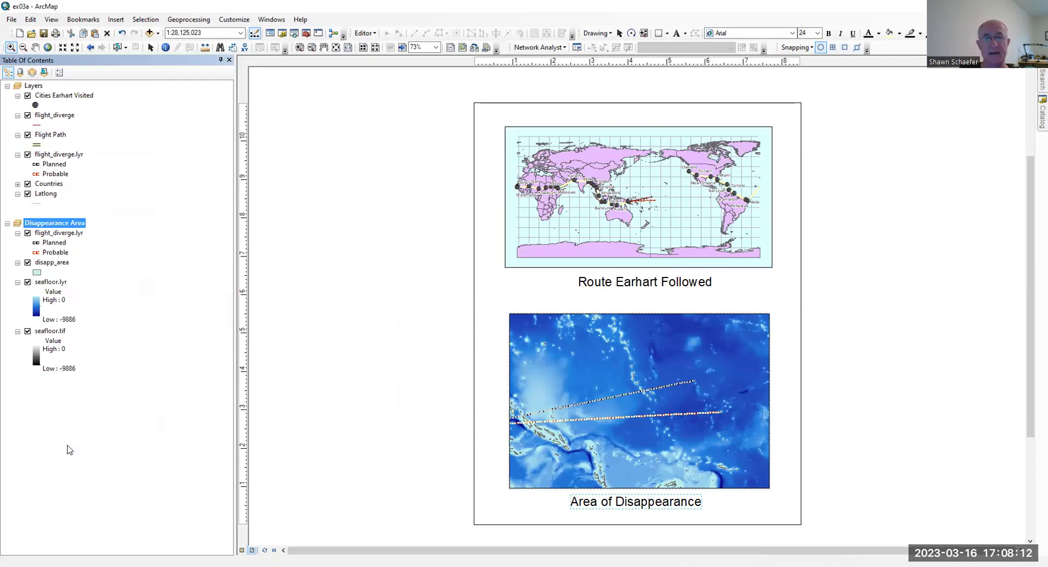
left_click(123, 185)
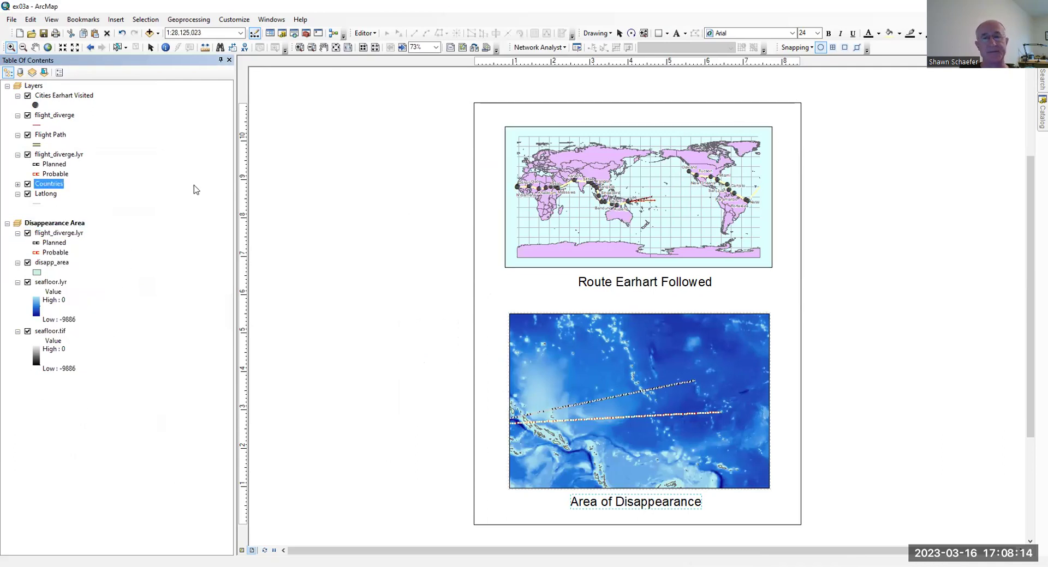
Find the disapp_area polygon at the end of the upper flight path and change its fill color to light beige
scroll(553, 372, "up", 1)
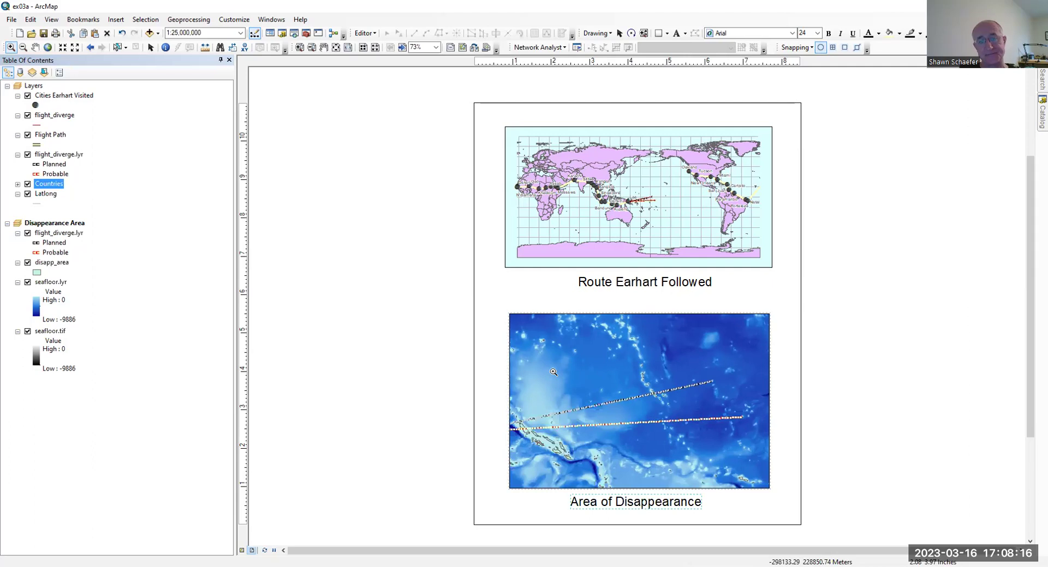
left_click_drag(705, 372, 717, 385)
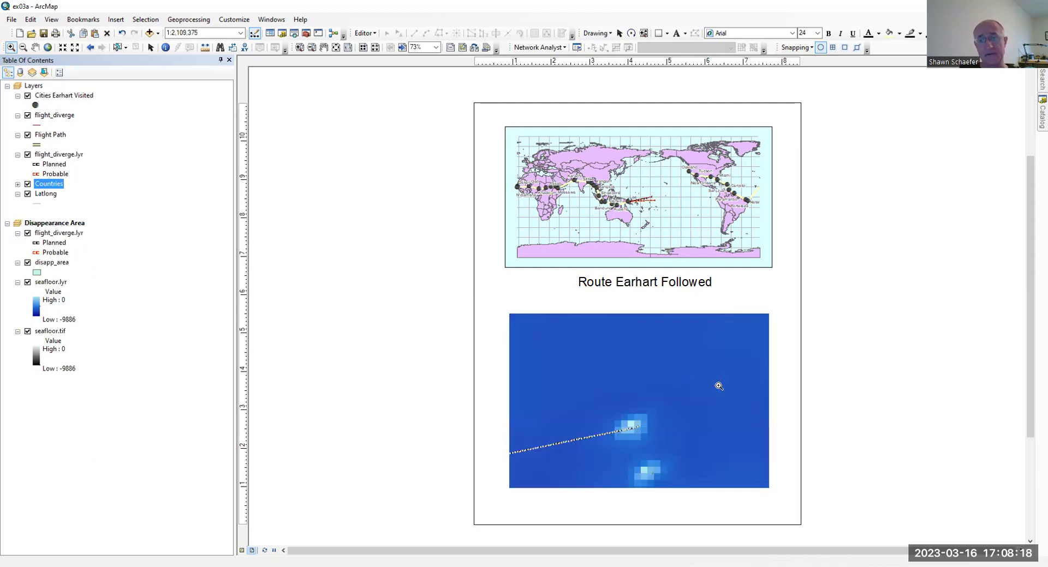
left_click(662, 445)
left_click_drag(678, 373, 707, 436)
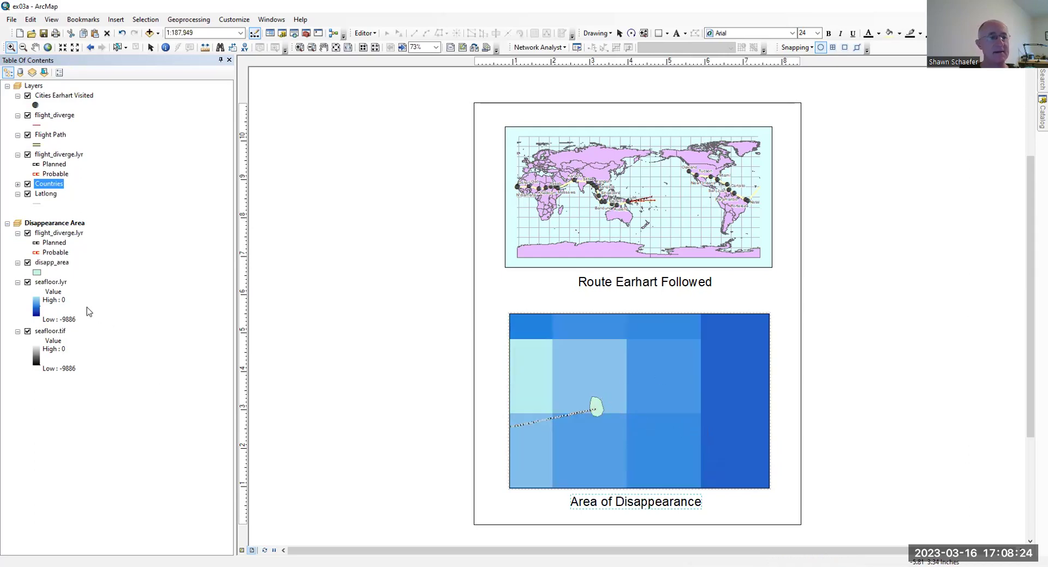
left_click(36, 273)
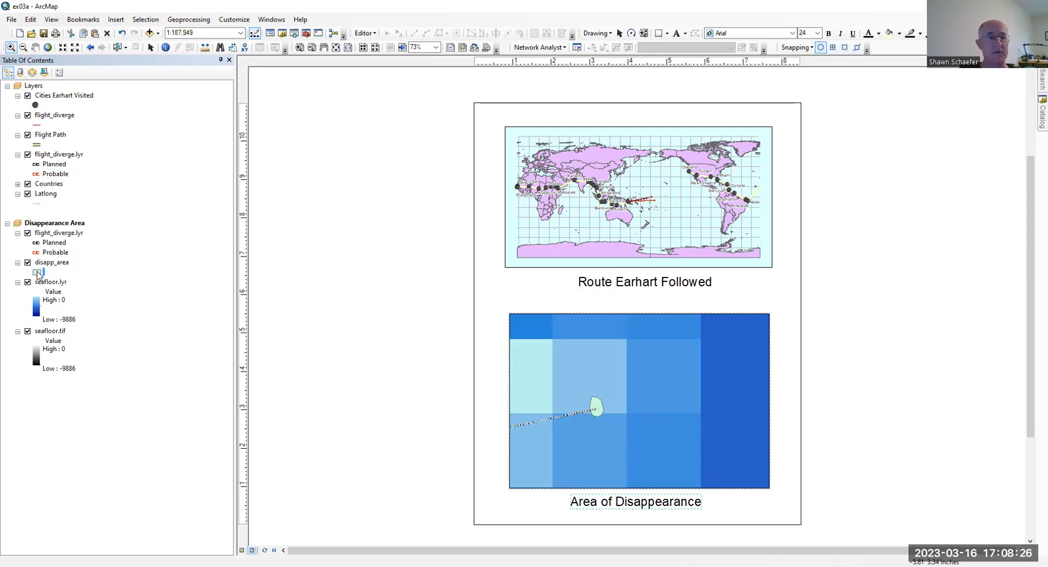
left_click(360, 266)
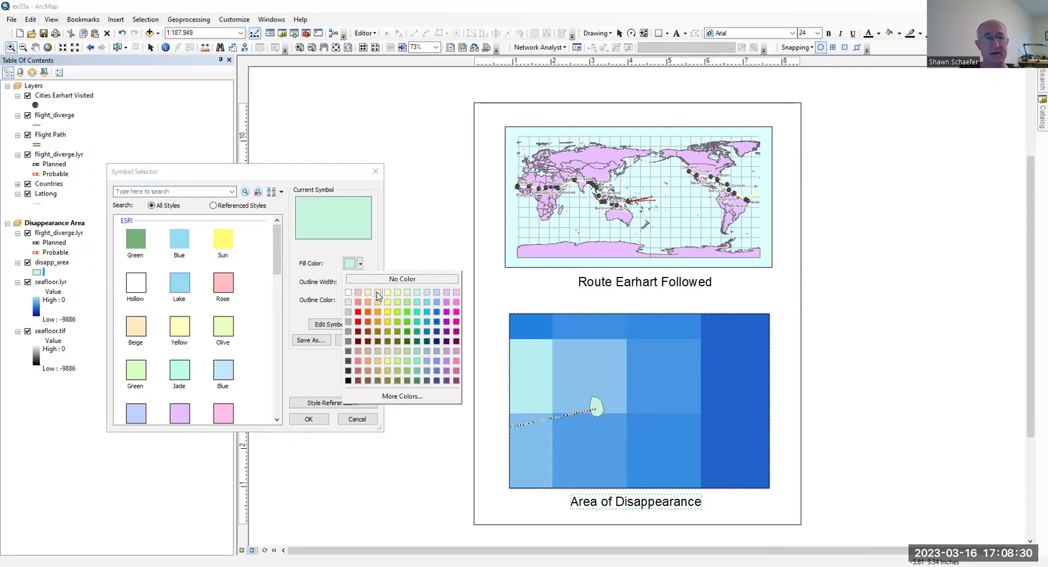
left_click(378, 293)
left_click(308, 419)
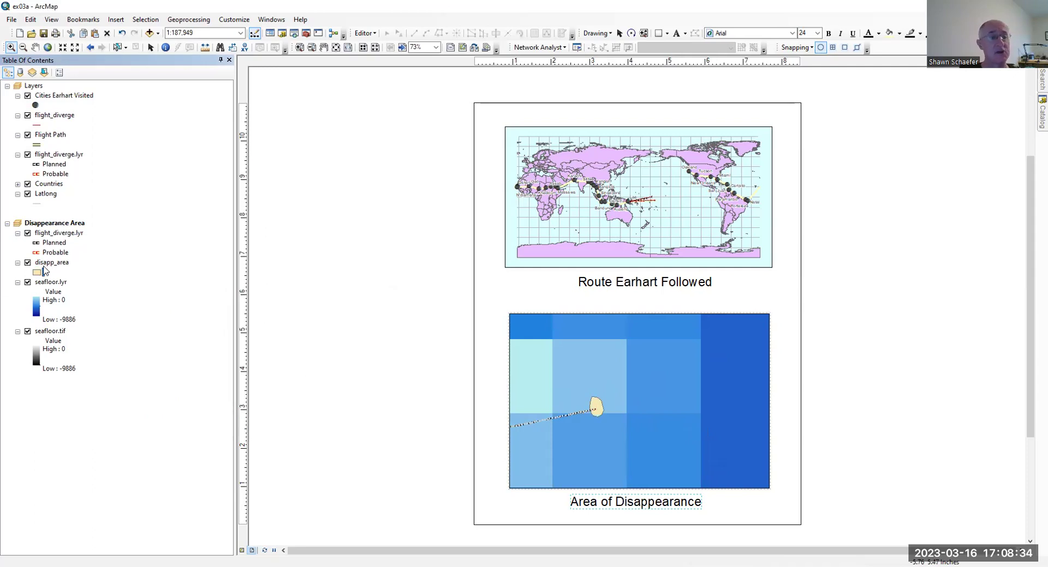
Zoom the Disappearance Area map to the extent of its flight_diverge.lyr layer
right_click(49, 263)
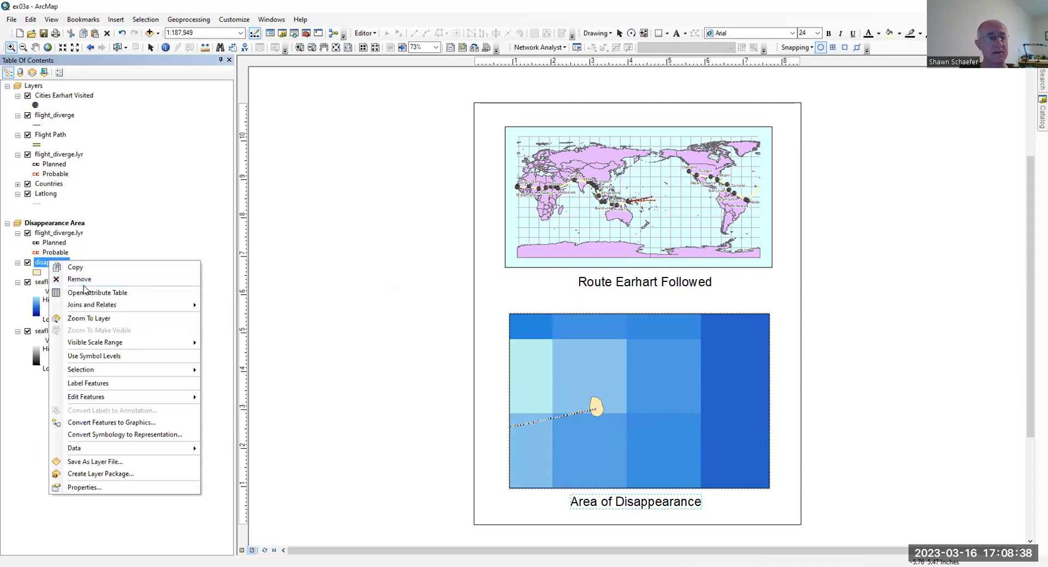
left_click(107, 216)
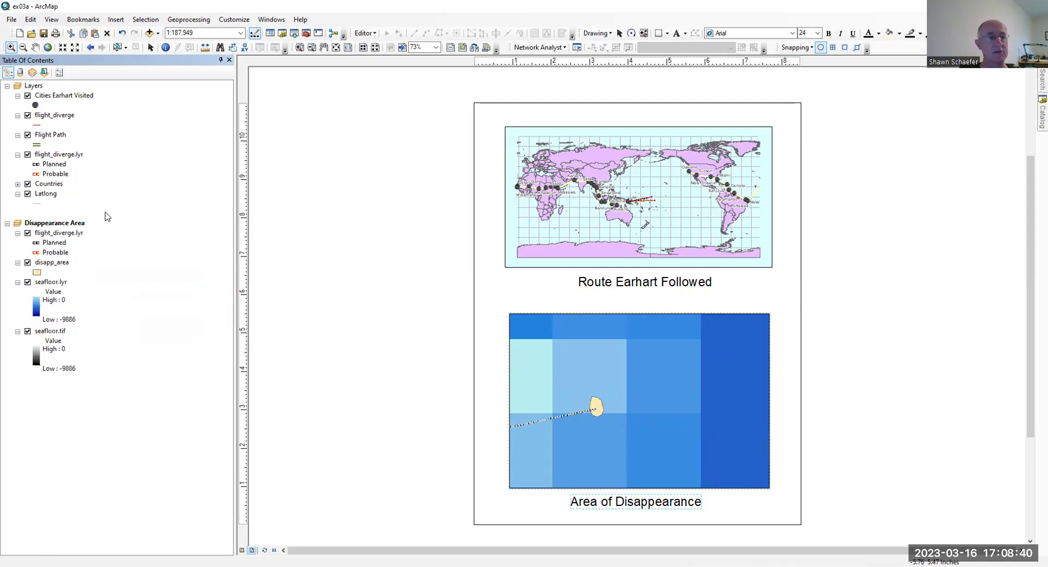
left_click(59, 233)
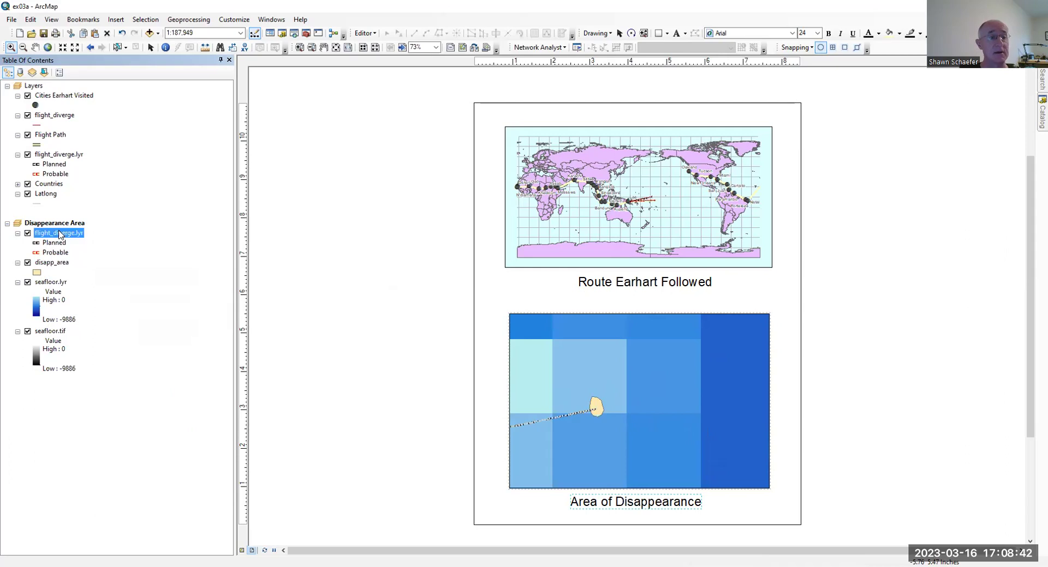
right_click(59, 235)
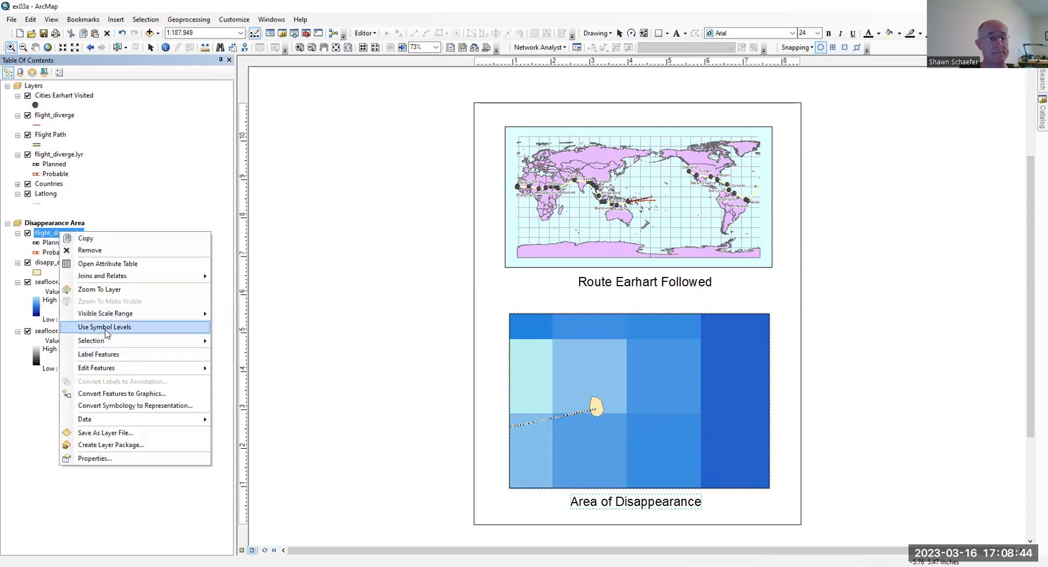
left_click(120, 292)
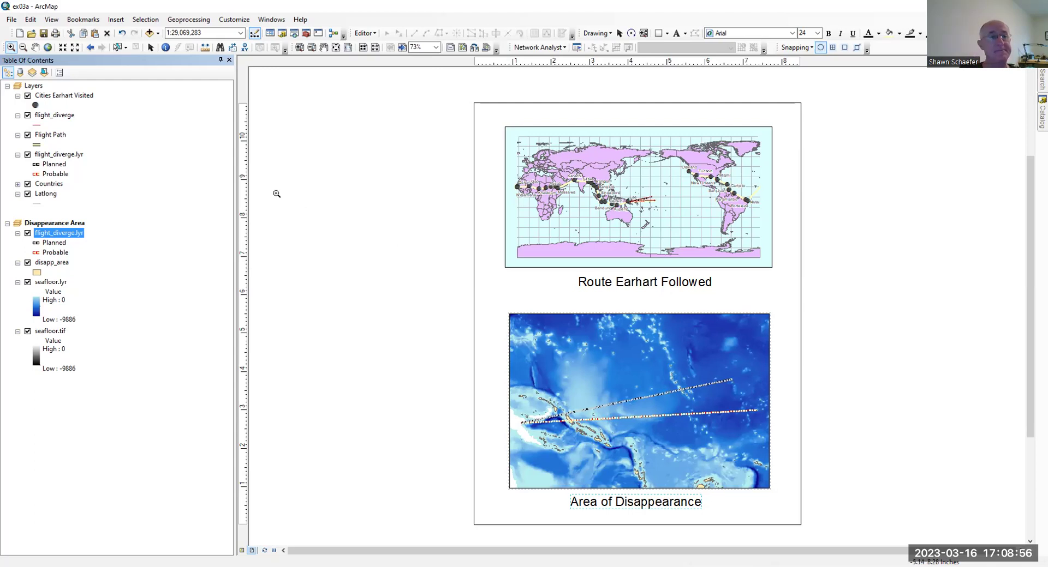
Deselect the "Area of Disappearance" title on the layout page
left_click(151, 48)
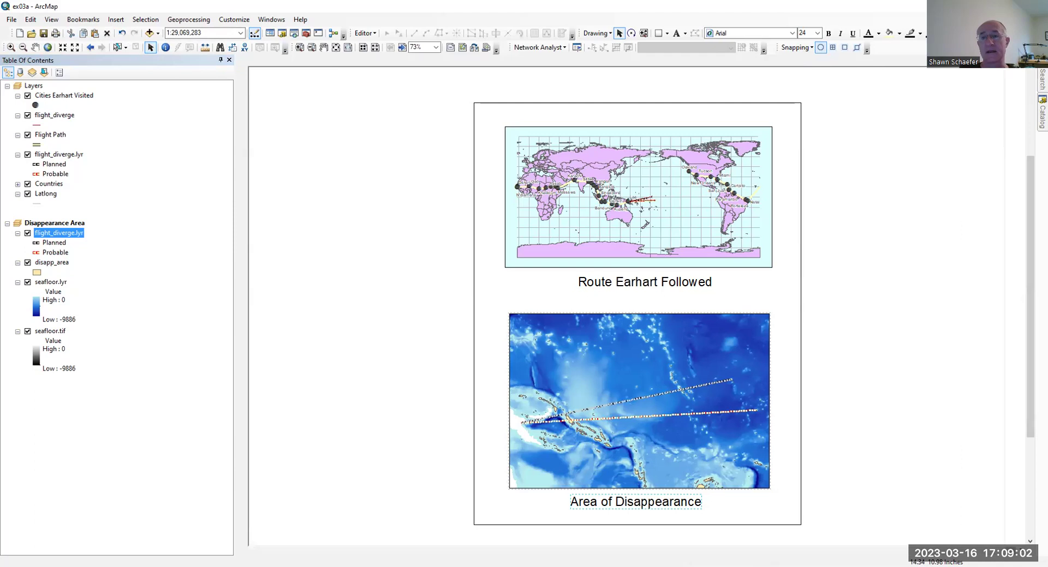
left_click(1042, 79)
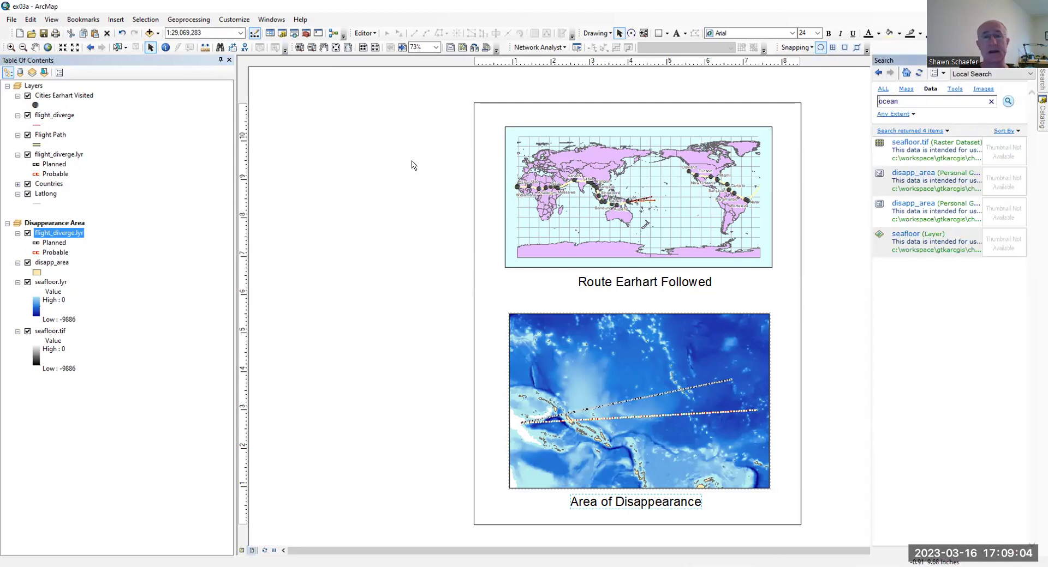
left_click(358, 199)
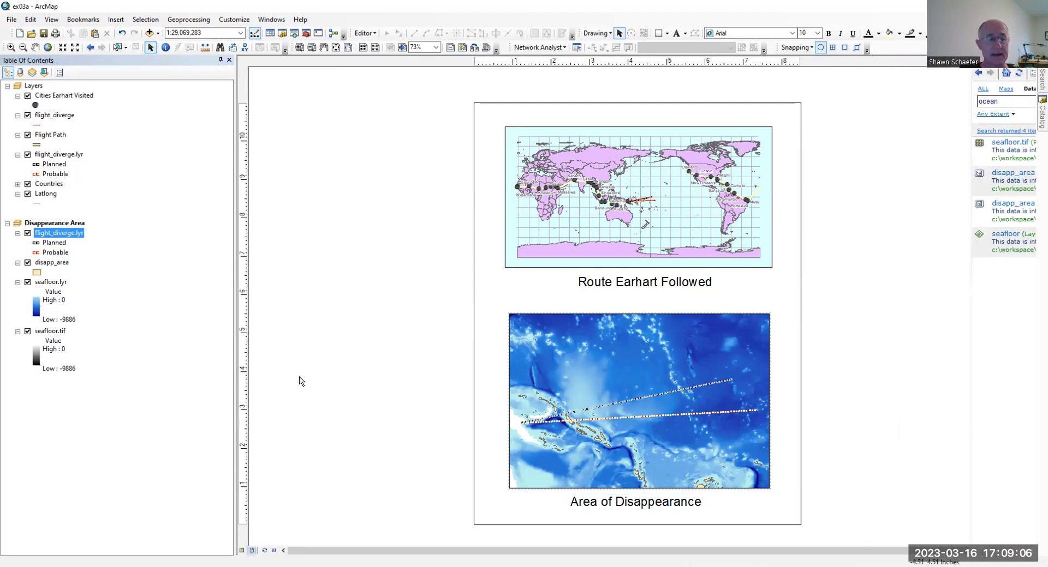